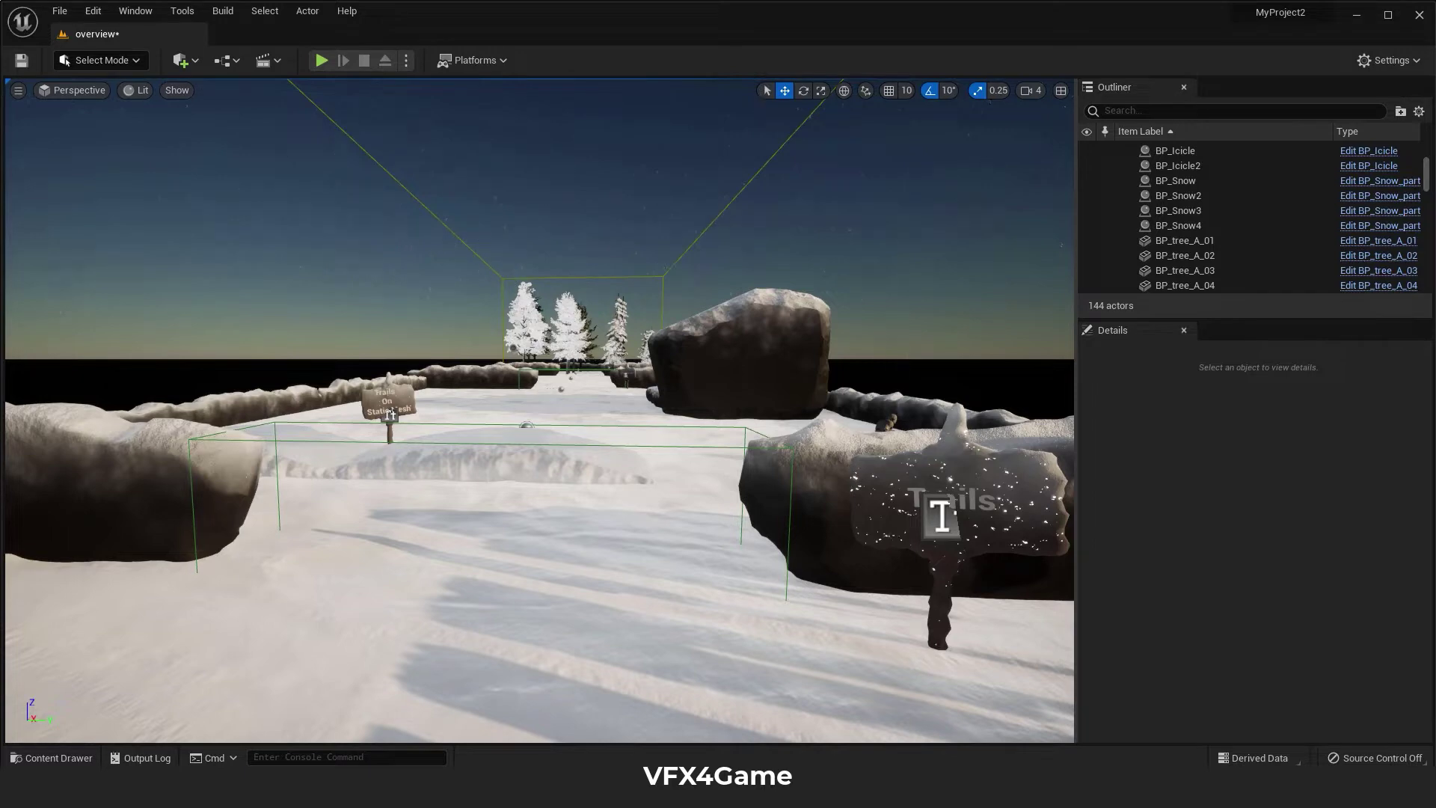
# Inspect the running mannequin's snow capture setup and select the BP_SnowTrail_03 actor beneath the snow surface.
pyautogui.moveTo(538, 410); pyautogui.dragTo(676, 387, button='right')
pyautogui.press('w')
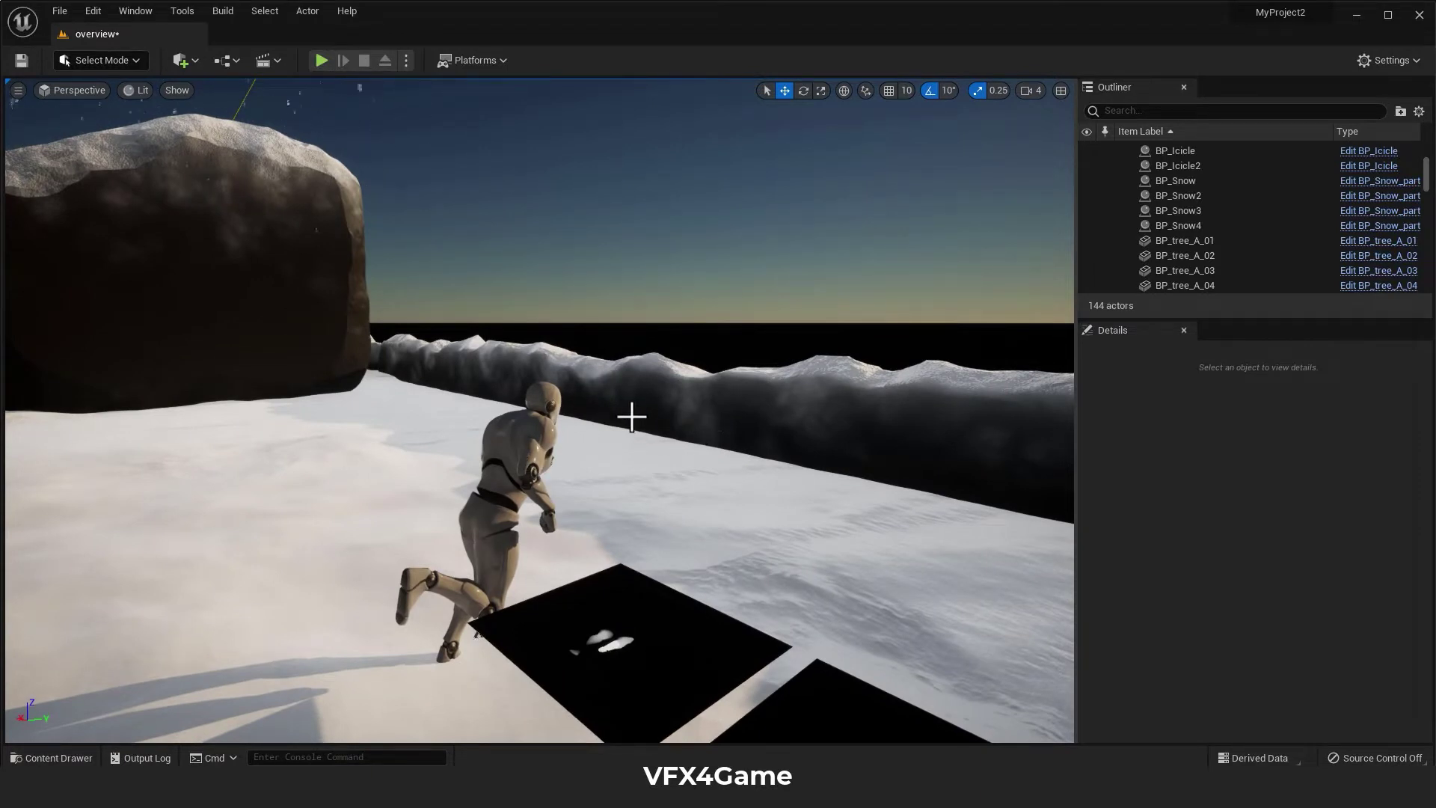
pyautogui.moveTo(631, 417); pyautogui.dragTo(572, 503, button='middle')
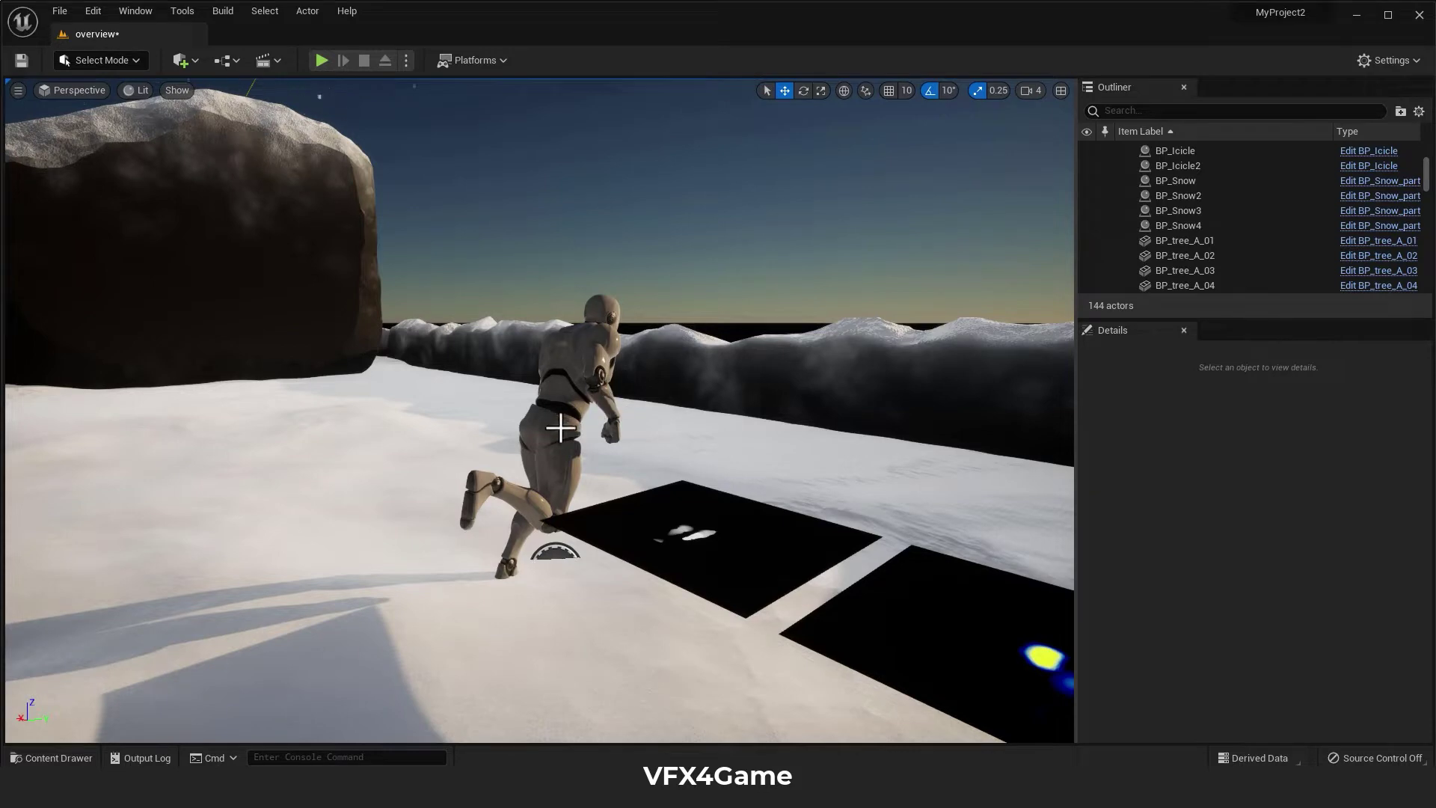
pyautogui.moveTo(560, 427)
pyautogui.mouseDown(button='right')
pyautogui.moveTo(571, 445)
pyautogui.moveTo(572, 429)
pyautogui.mouseUp(button='right')
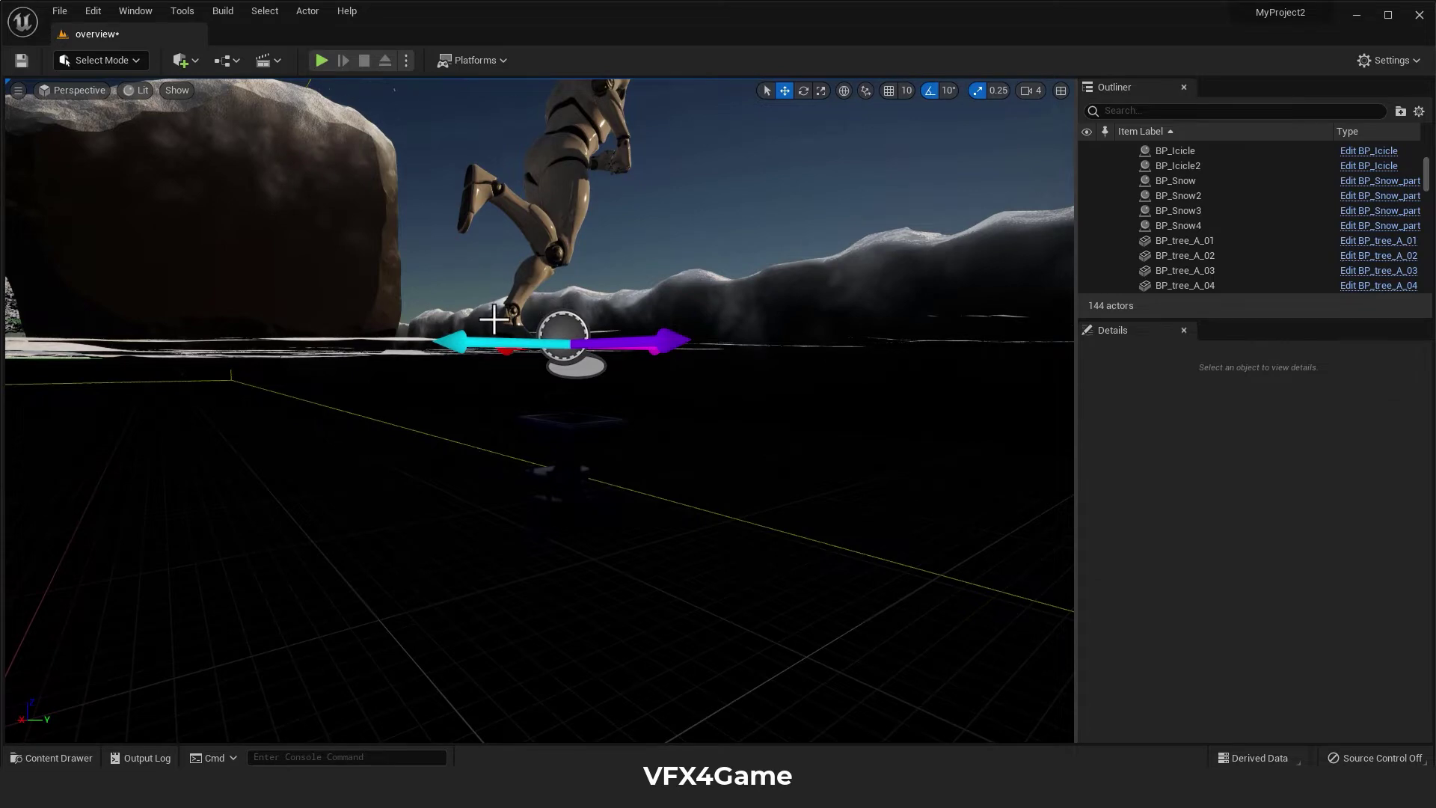
pyautogui.click(596, 427)
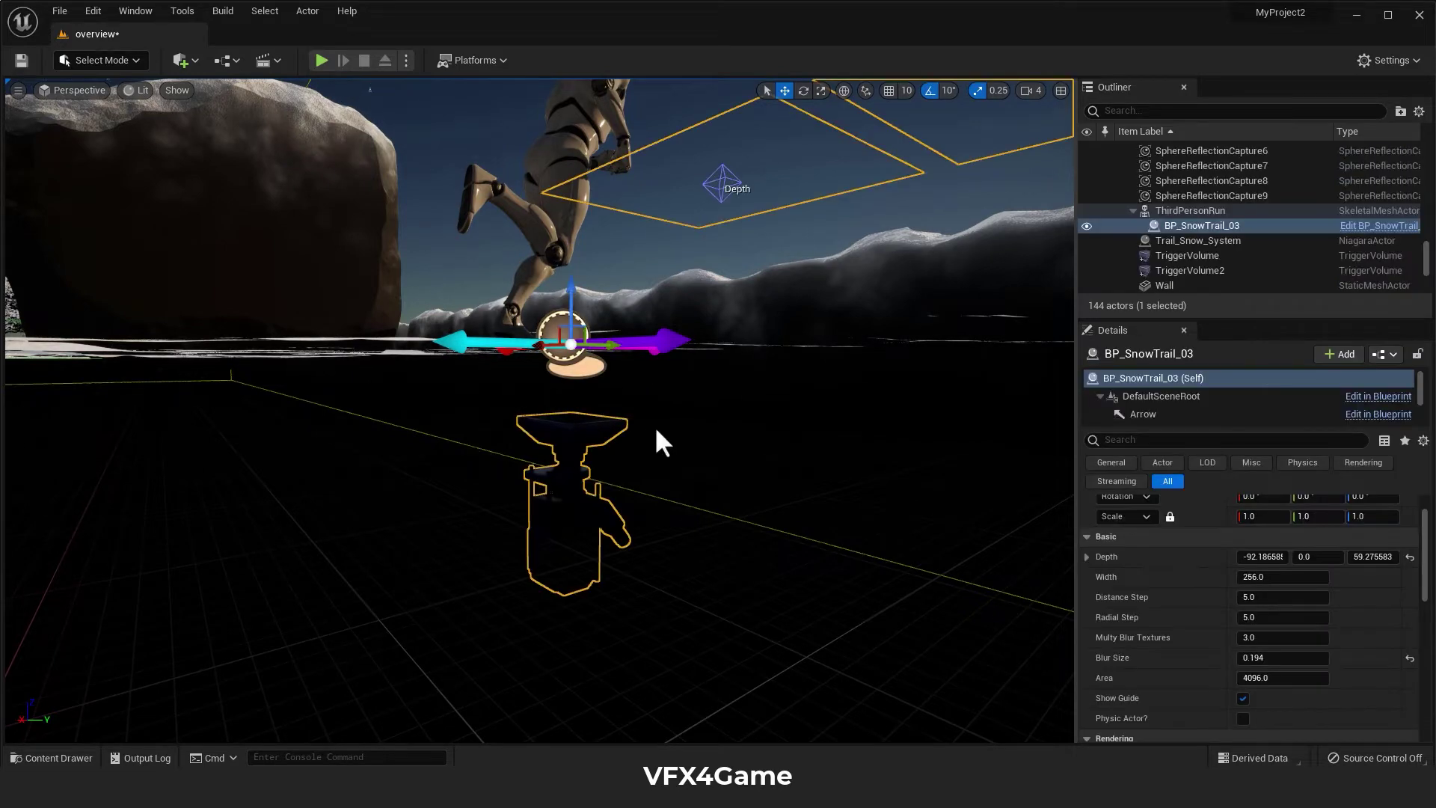
pyautogui.press('f')
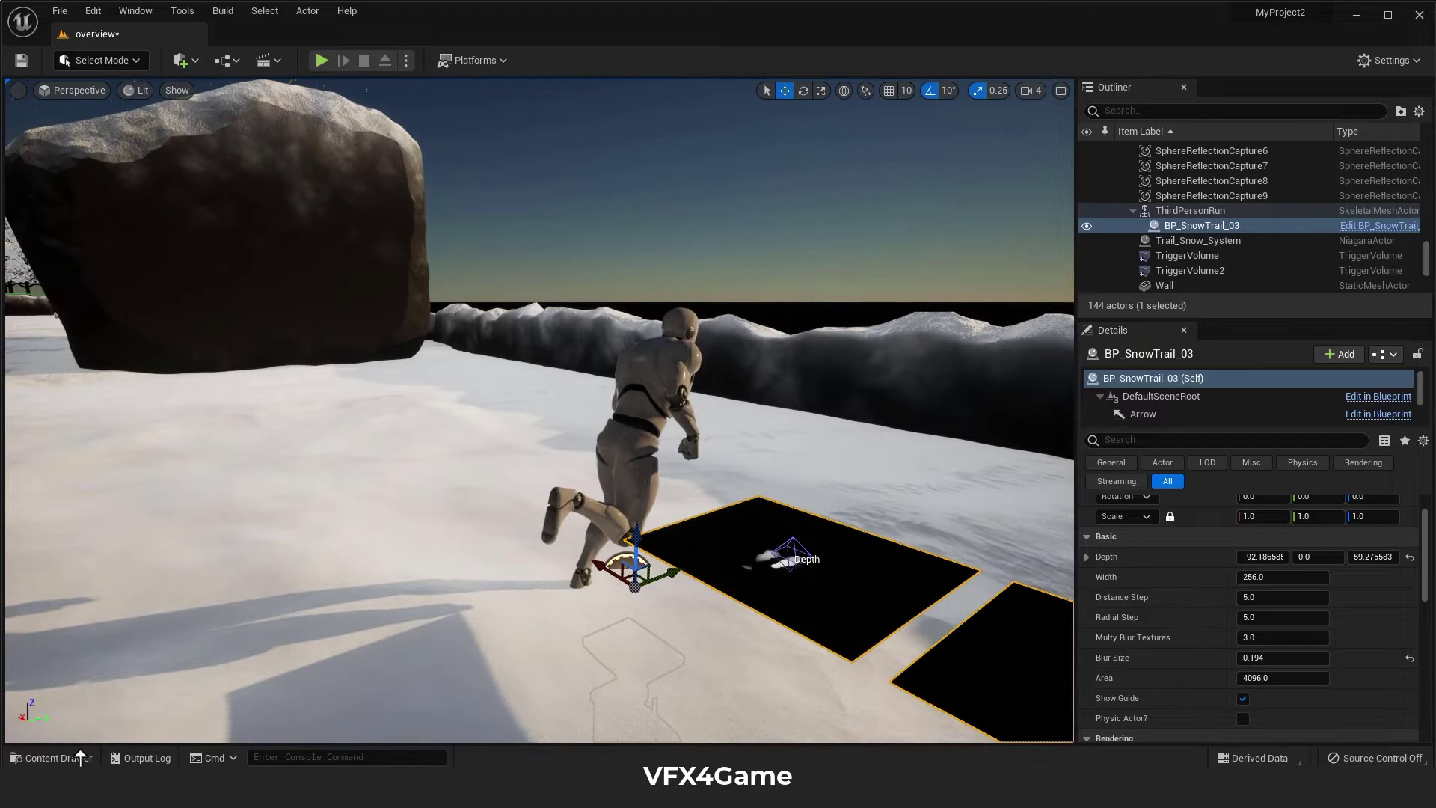
# Look through the capture textures in the Snow_FX Textures folder's Render_Targets subfolder.
pyautogui.click(54, 758)
pyautogui.doubleClick(625, 642)
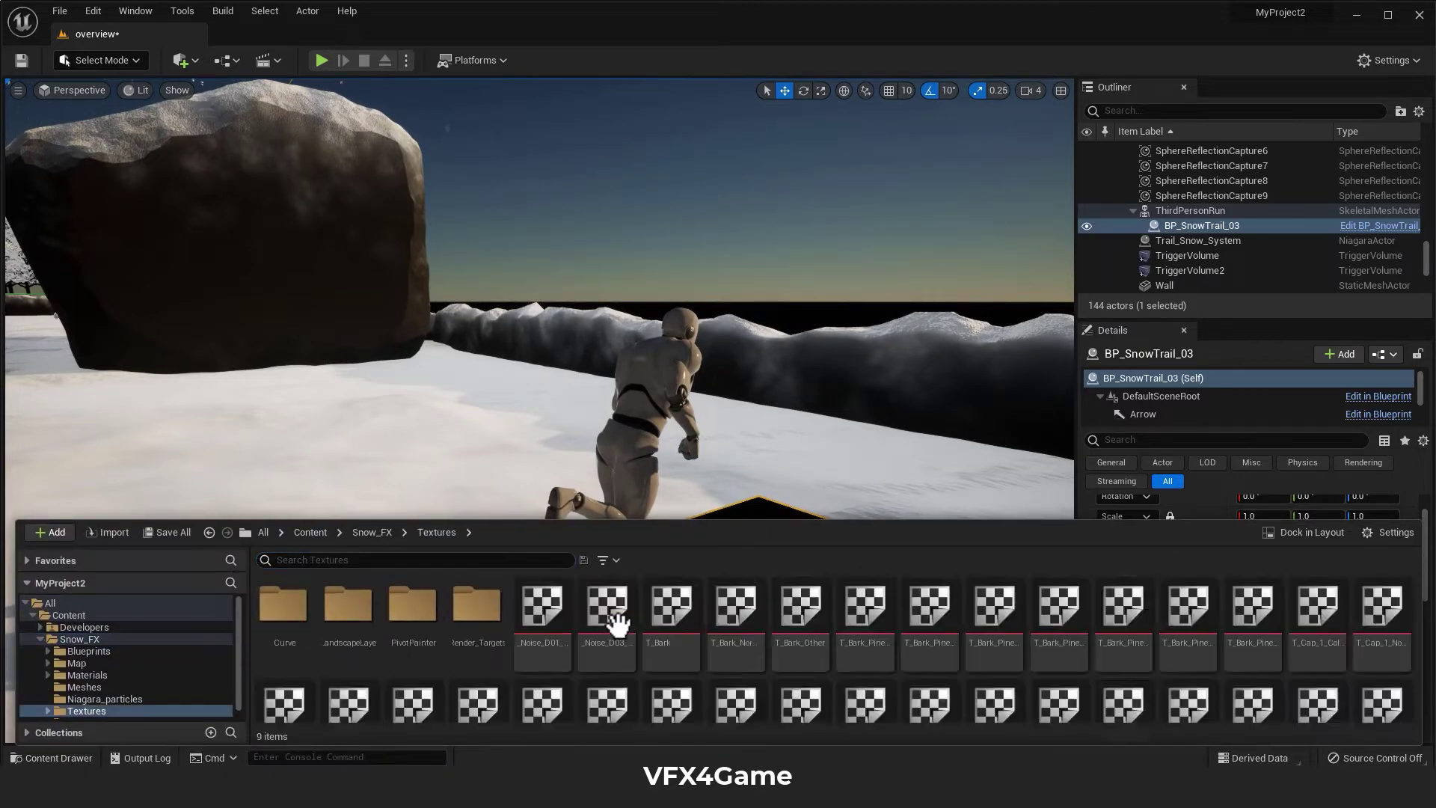
pyautogui.doubleClick(487, 609)
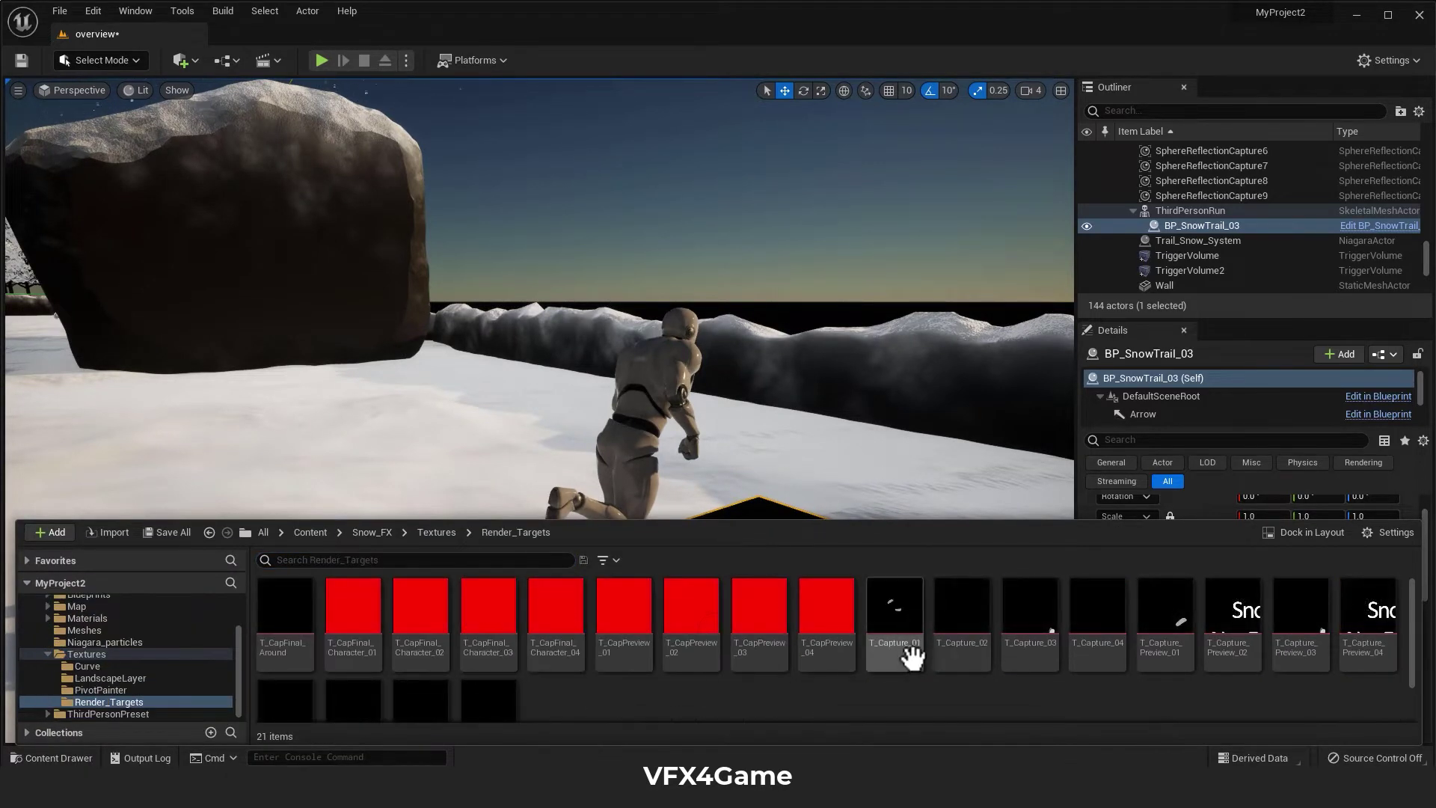
pyautogui.moveTo(963, 606)
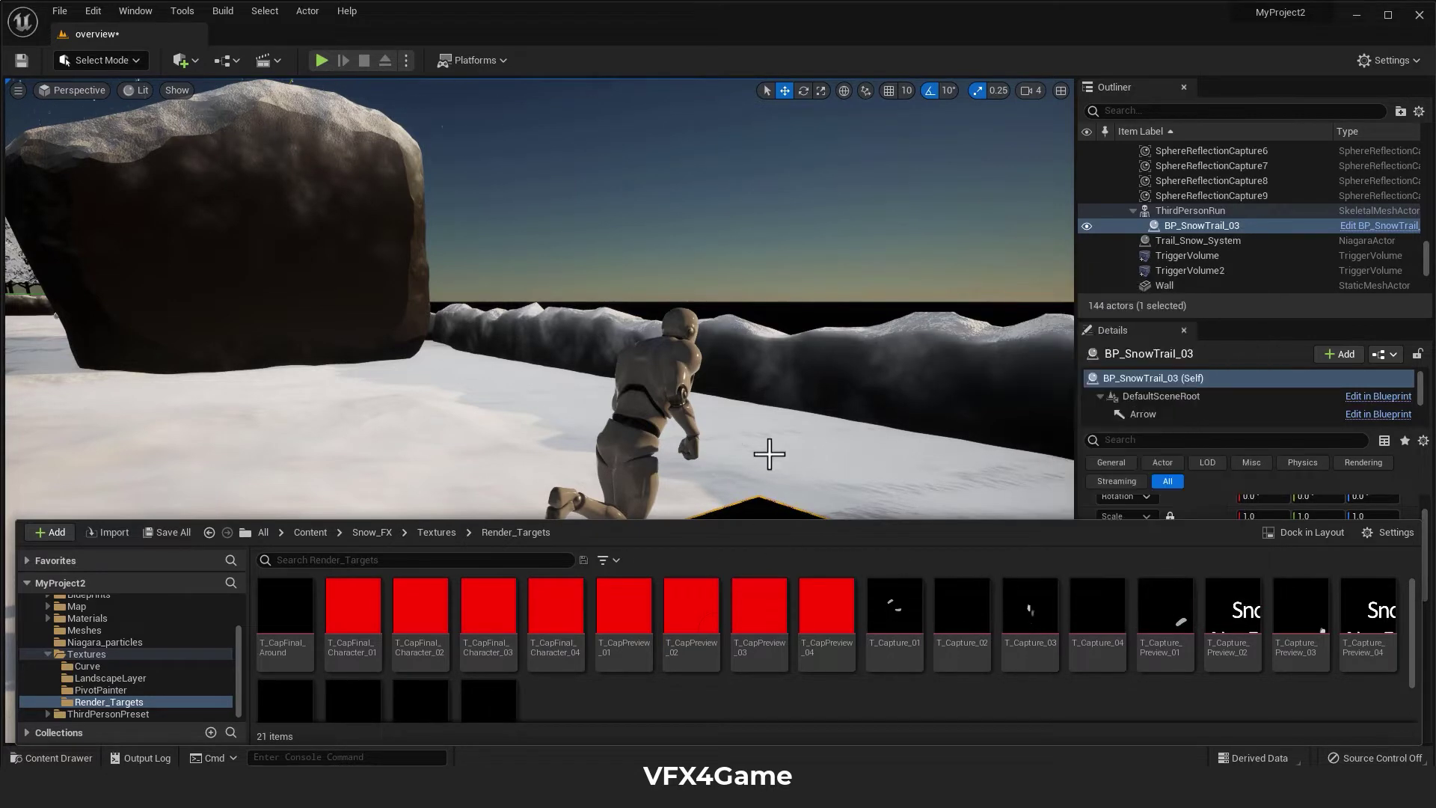
pyautogui.click(776, 266)
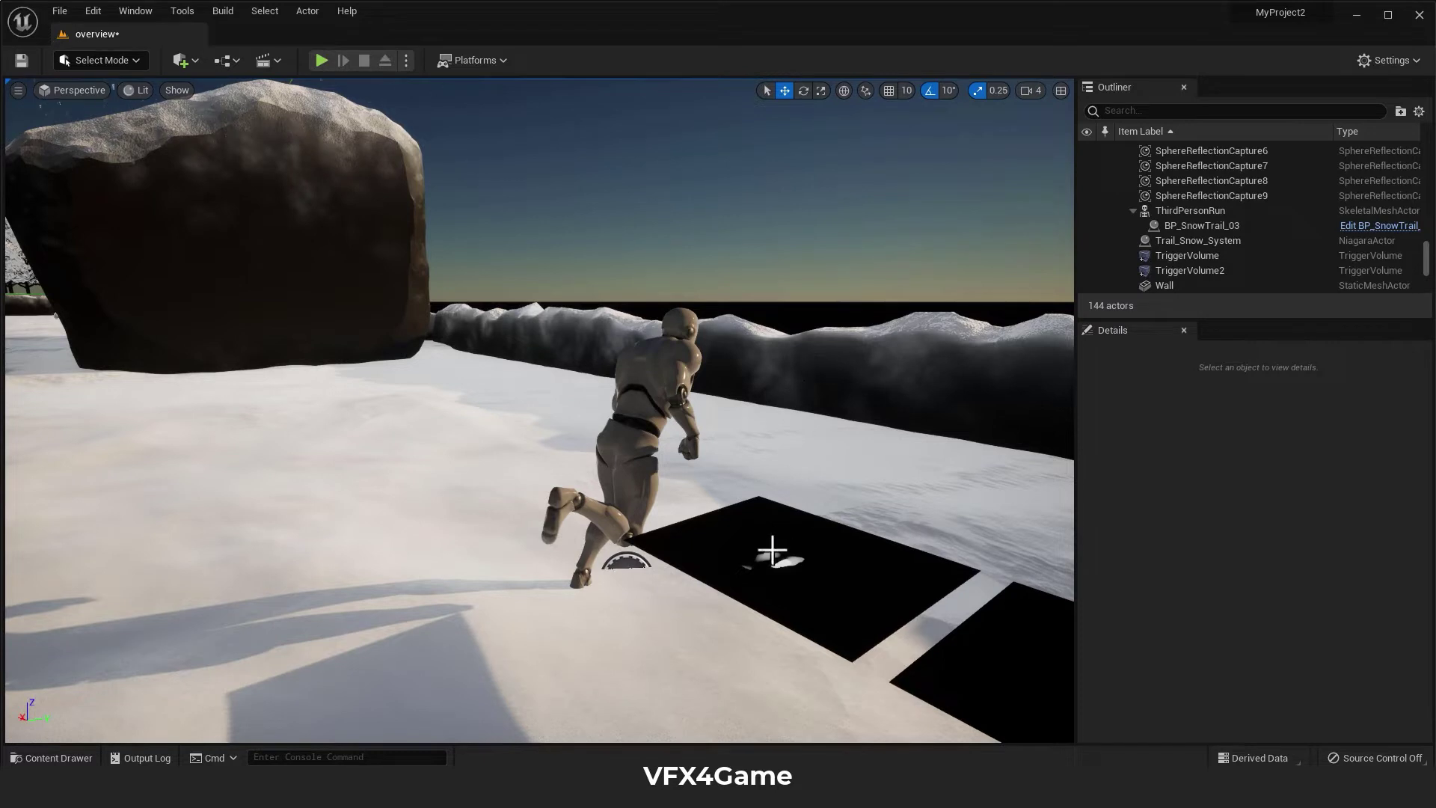
pyautogui.click(82, 757)
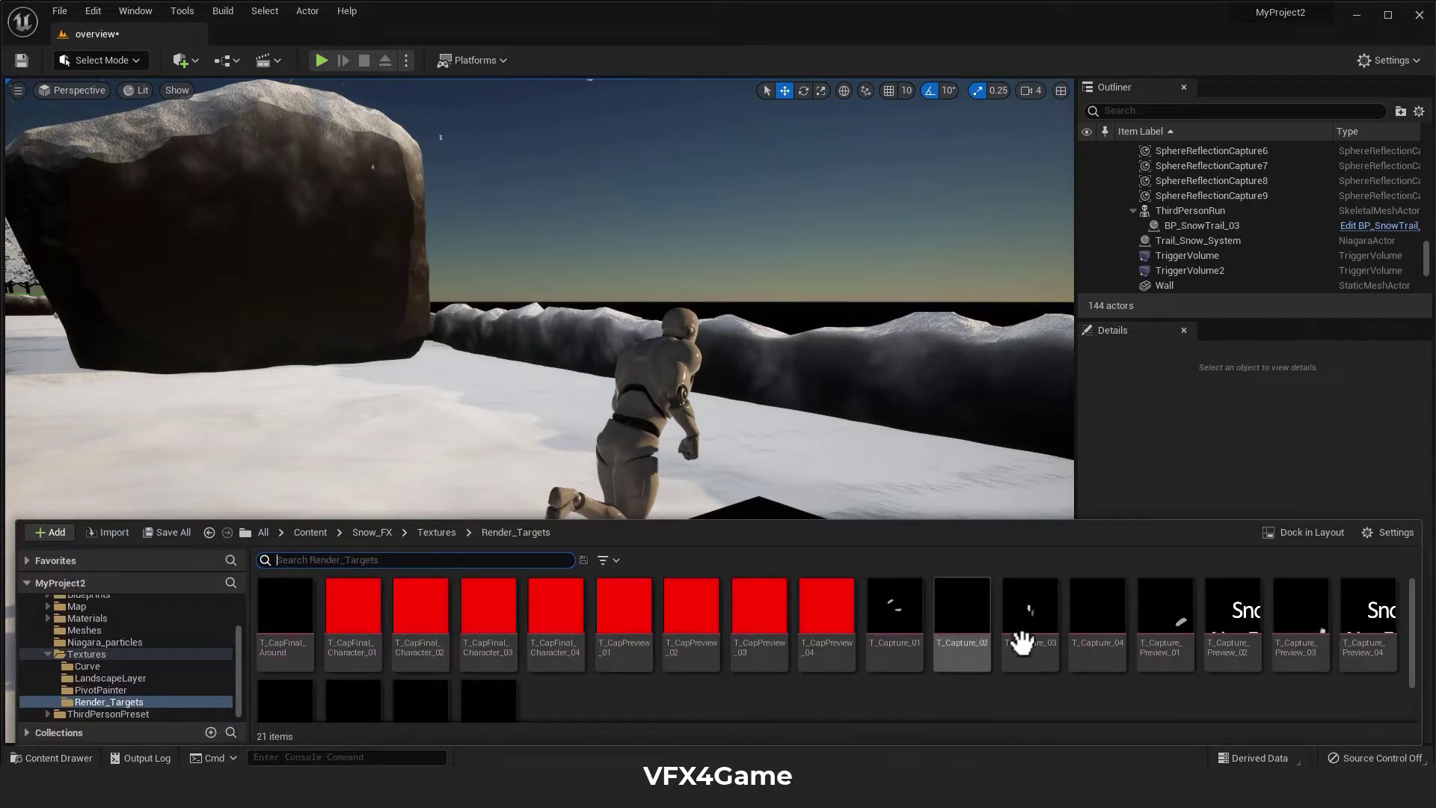
pyautogui.scroll(-1, 1271, 650)
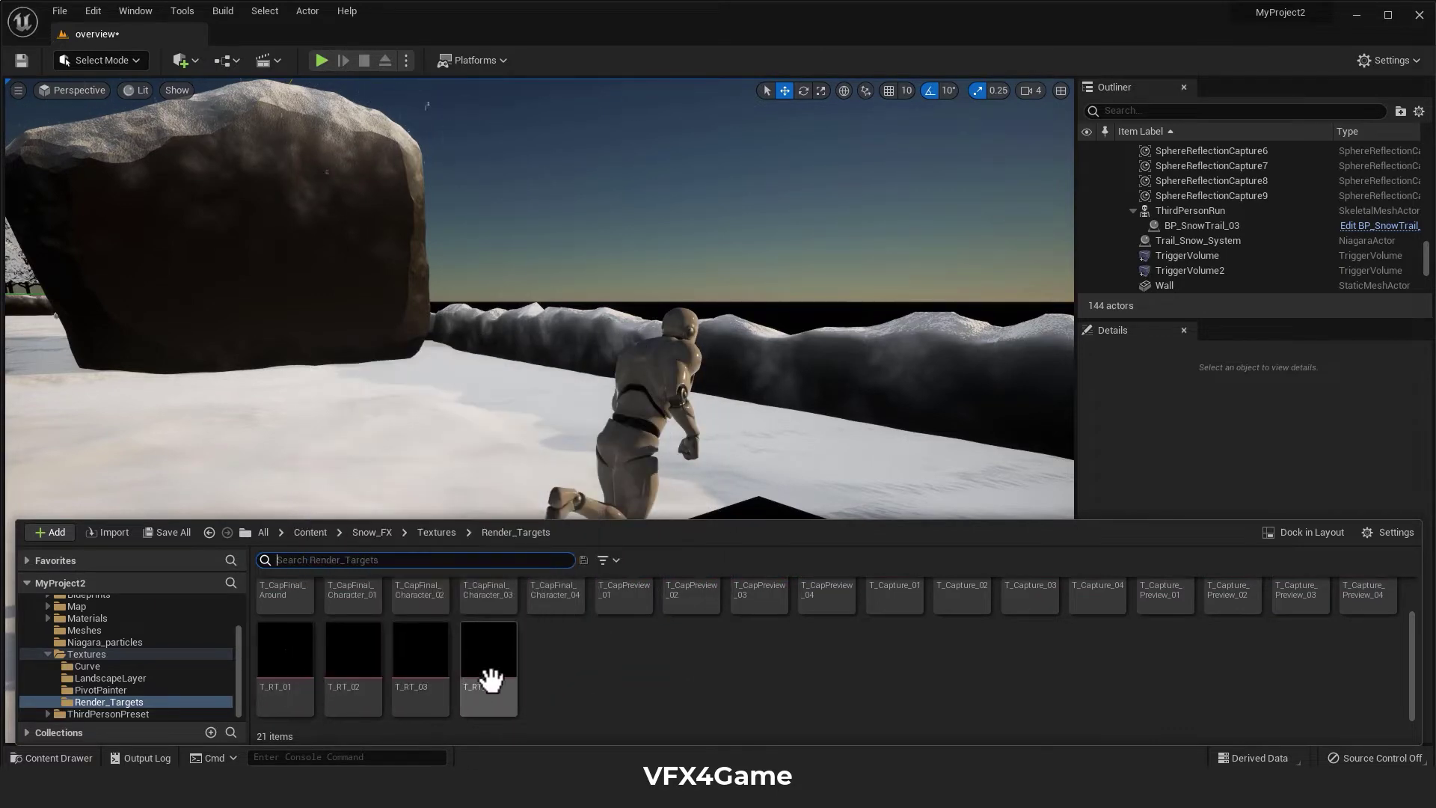
pyautogui.click(820, 281)
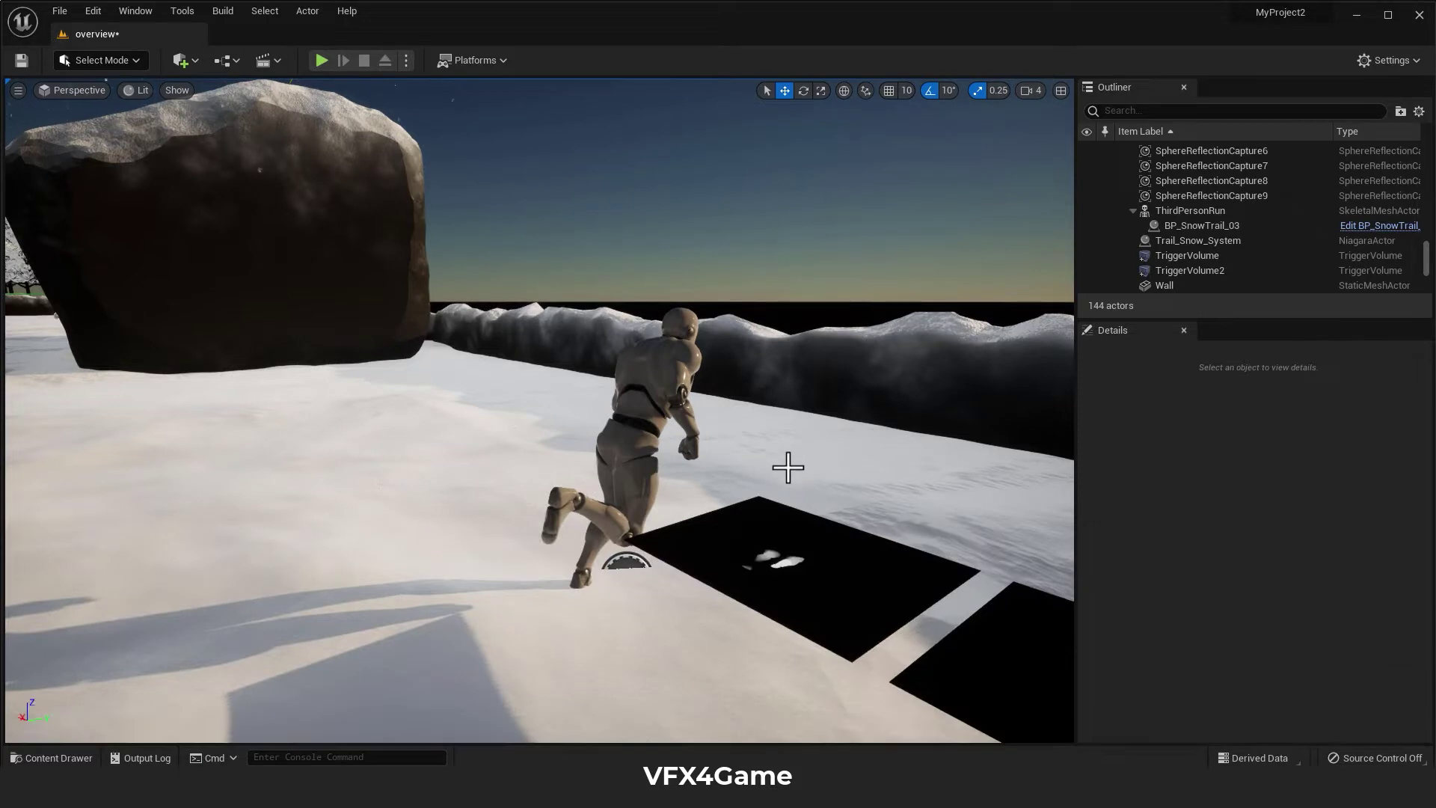
# Locate the MF_Displacement_Snow_Trail material function in the Snow_FX Materials, MaterialFunction, Trail folder.
pyautogui.moveTo(795, 464); pyautogui.dragTo(776, 458, button='right')
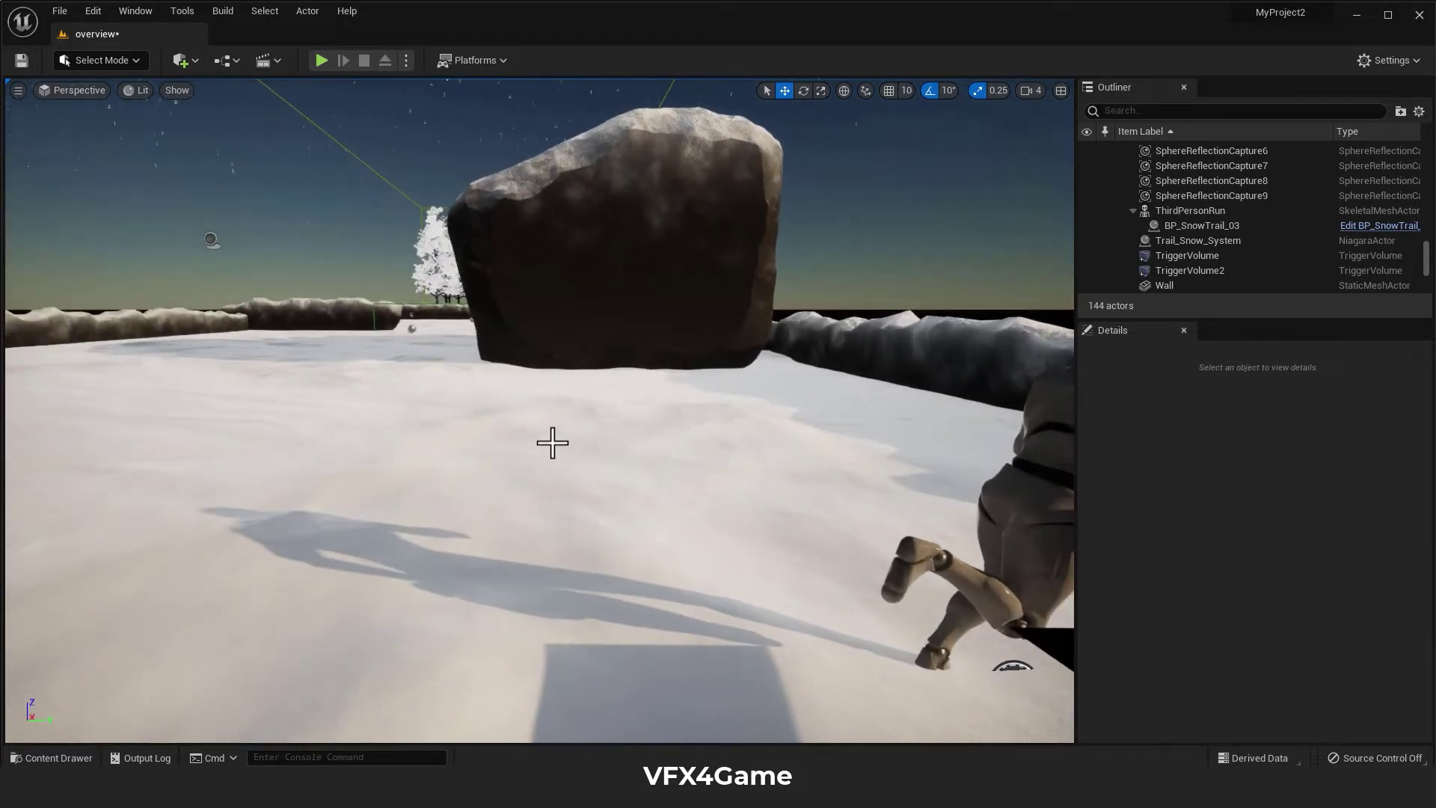
pyautogui.click(78, 759)
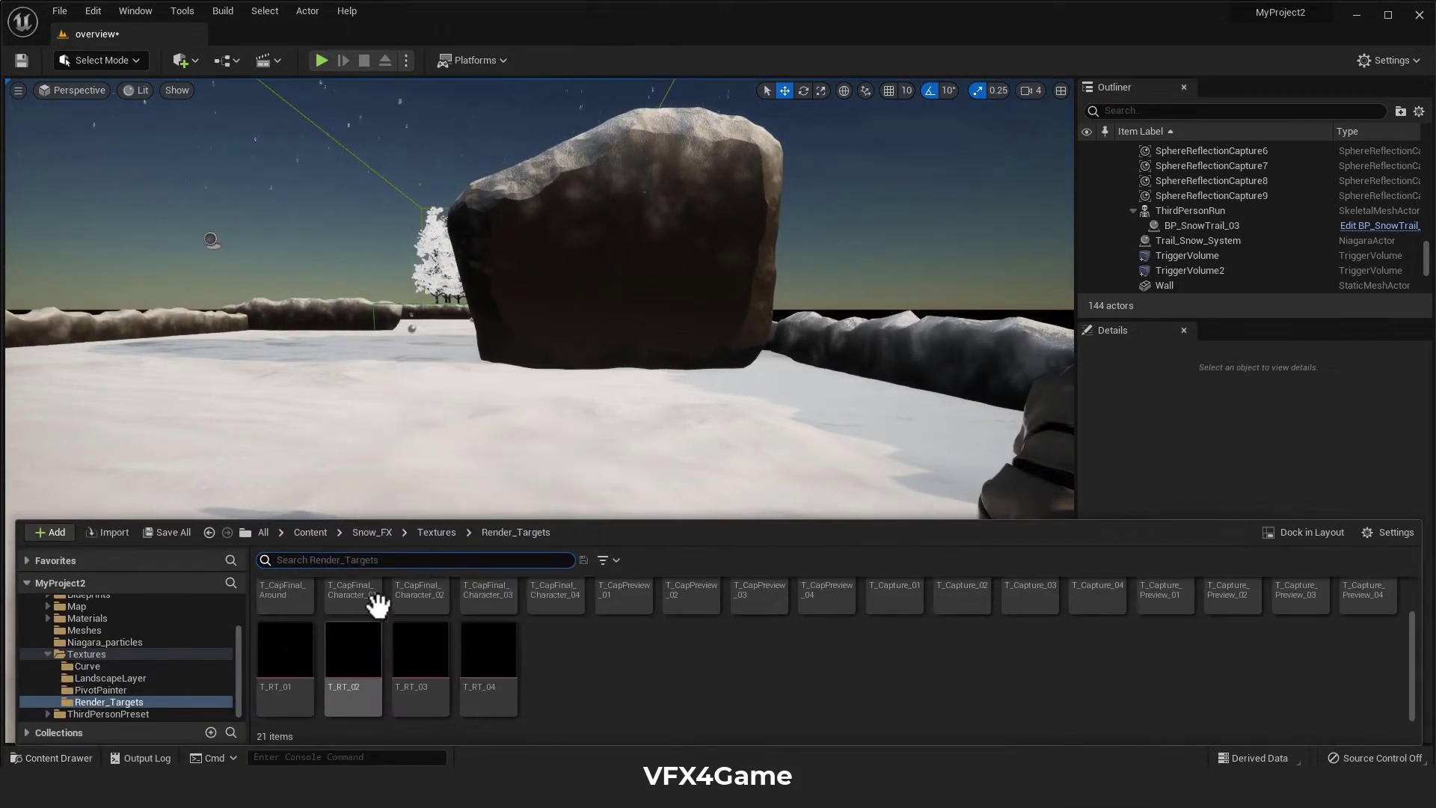
pyautogui.click(436, 533)
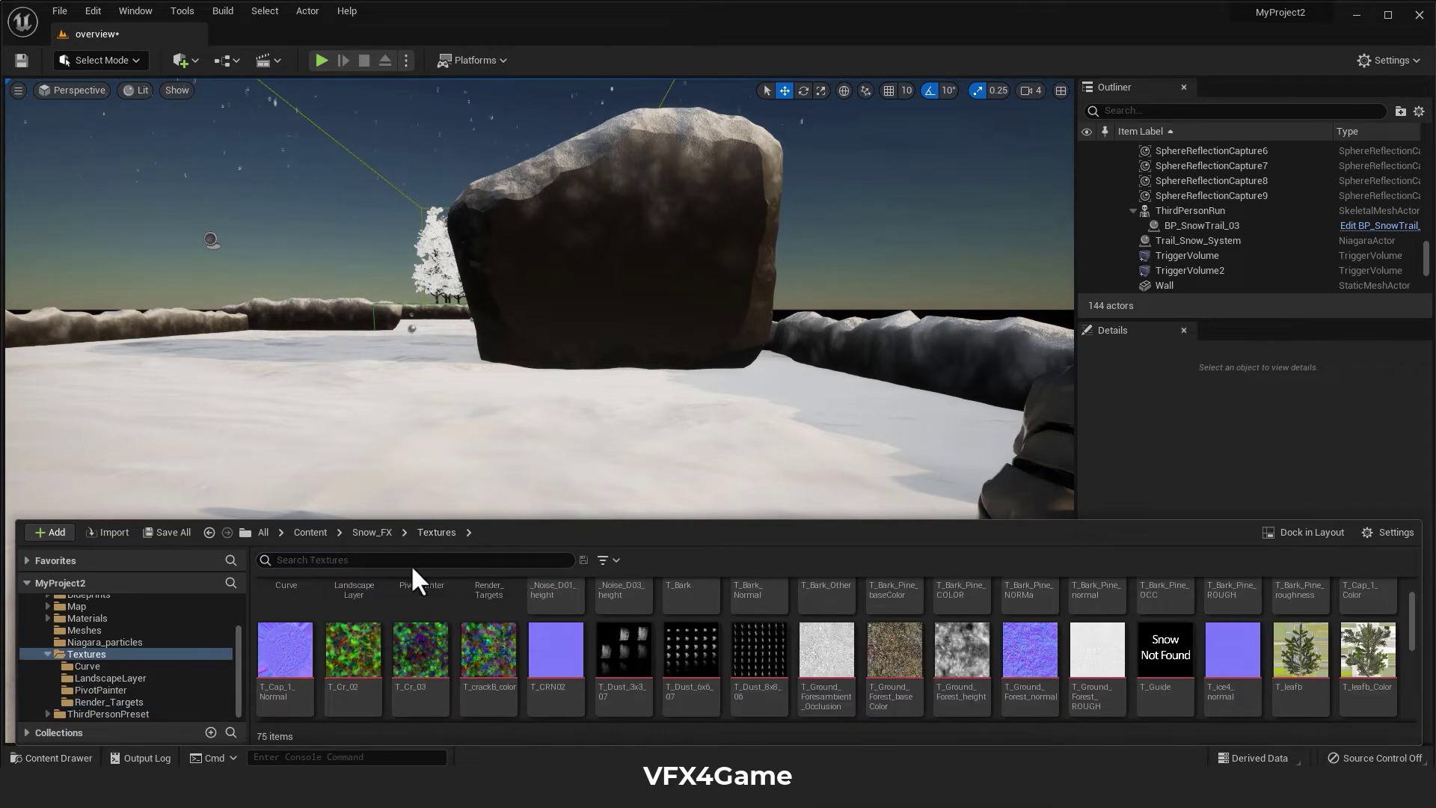
pyautogui.click(371, 532)
pyautogui.doubleClick(433, 609)
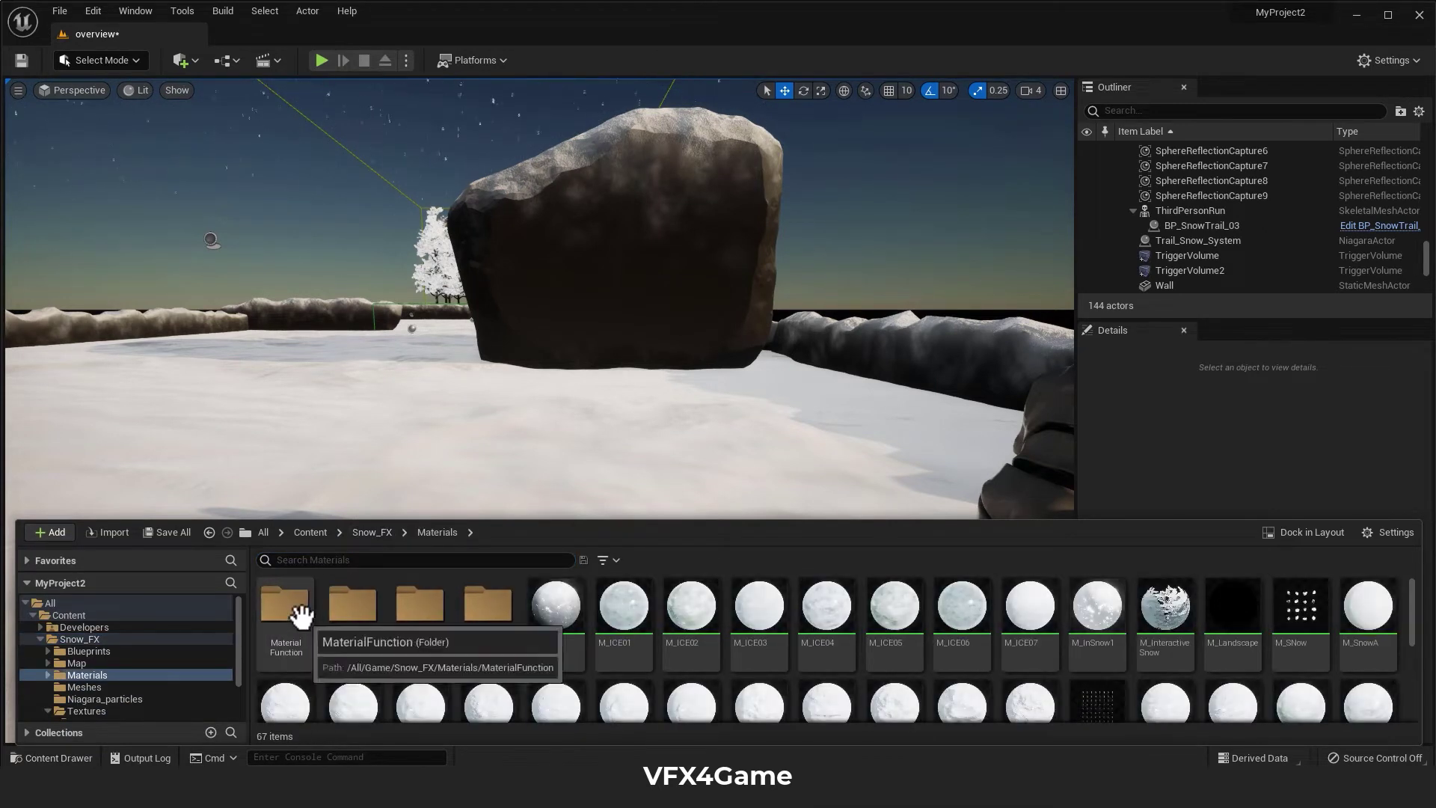
pyautogui.doubleClick(301, 616)
pyautogui.doubleClick(419, 616)
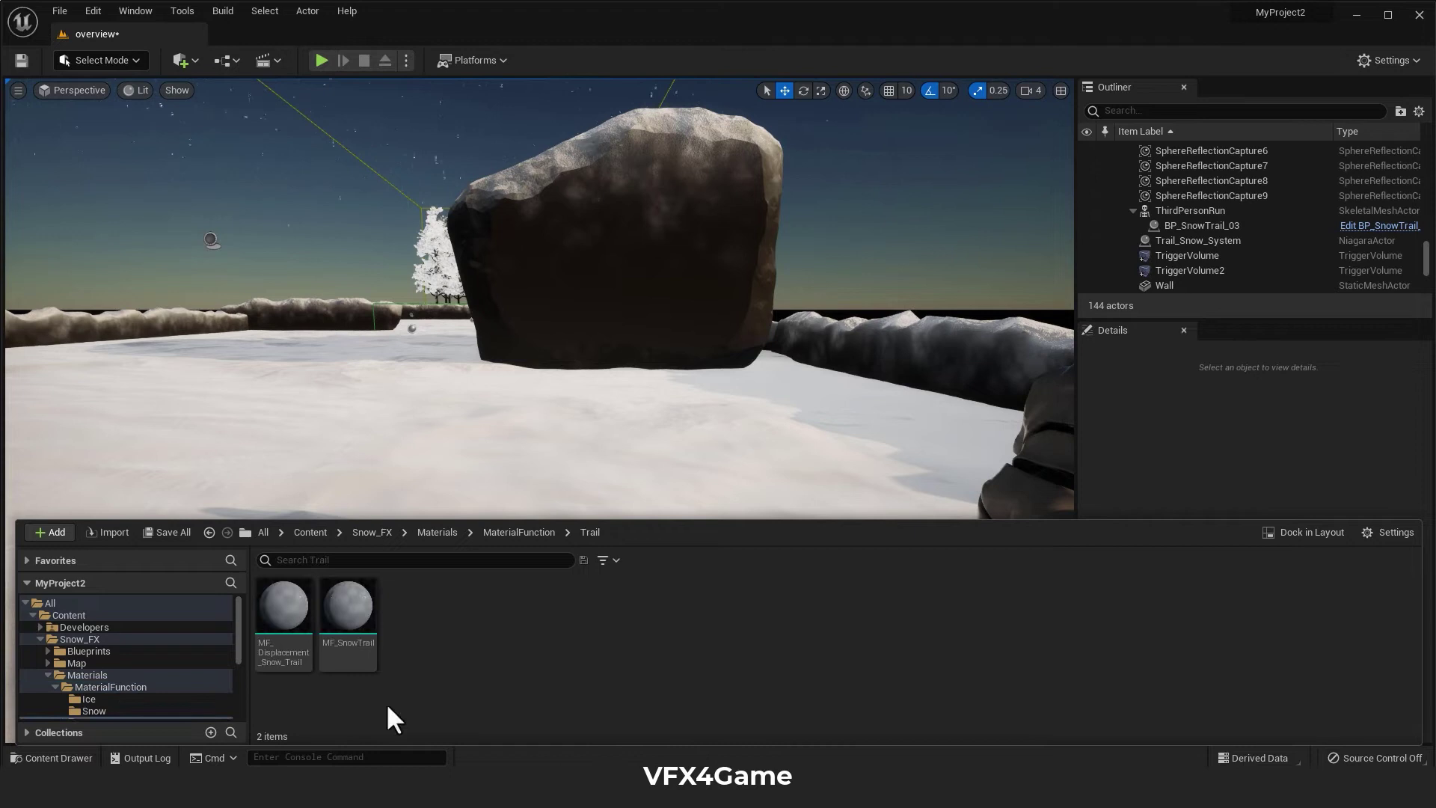
pyautogui.click(279, 621)
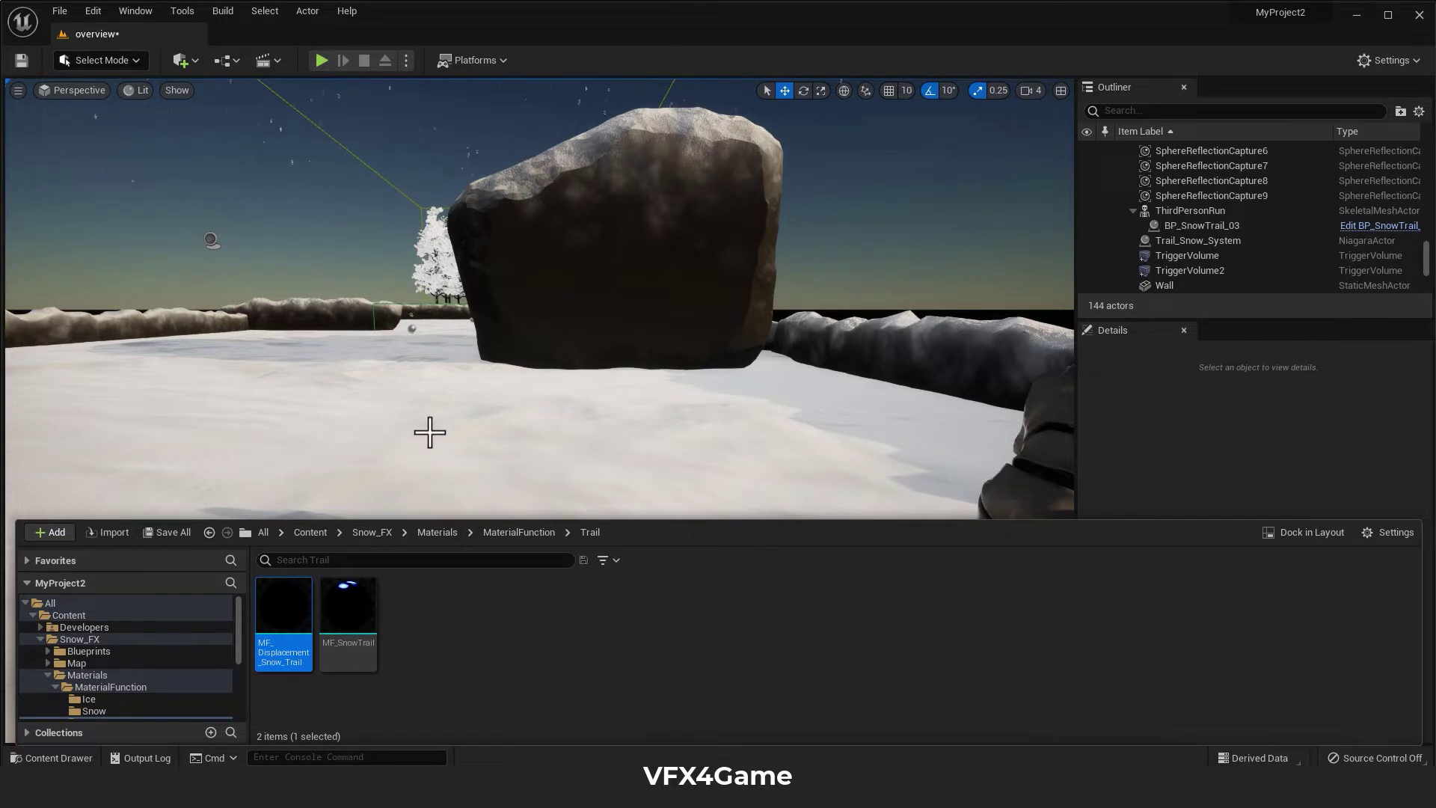
pyautogui.click(884, 219)
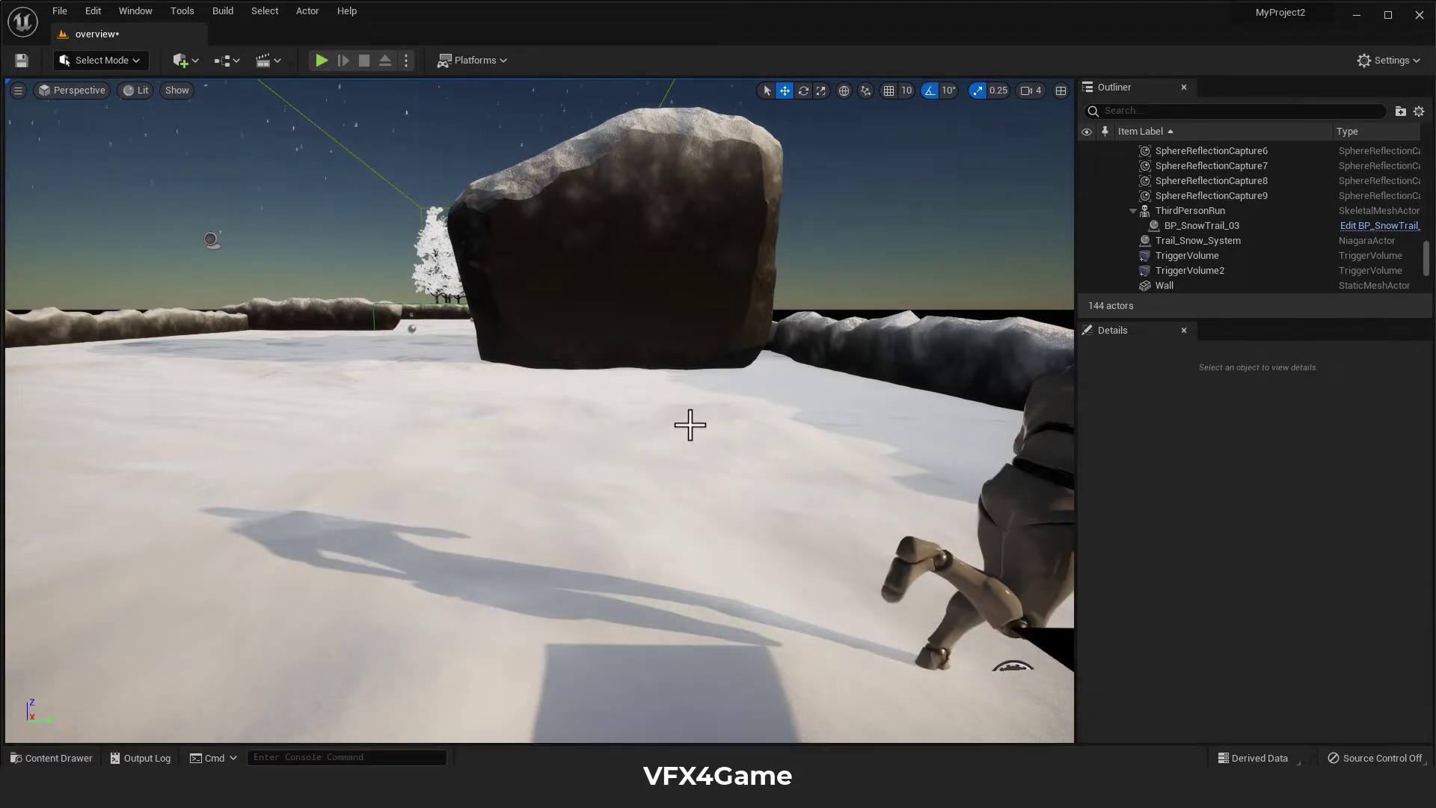
# Play the level near the Snow Materials sign, run the character forward briefly, and stop the session.
pyautogui.moveTo(706, 436); pyautogui.dragTo(580, 489, button='right')
pyautogui.press('s')
pyautogui.press('w')
pyautogui.press('s')
pyautogui.click(320, 60)
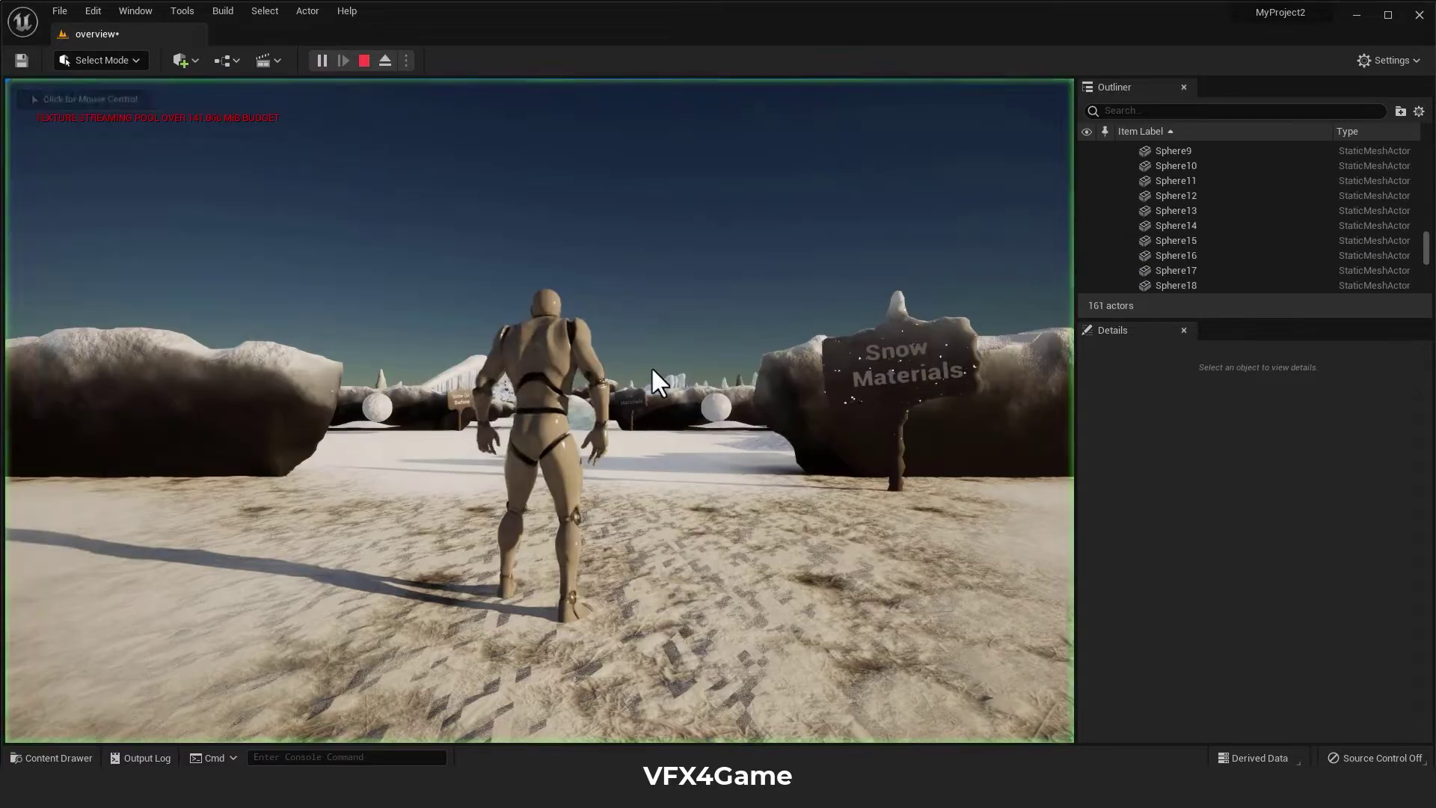
pyautogui.press('w')
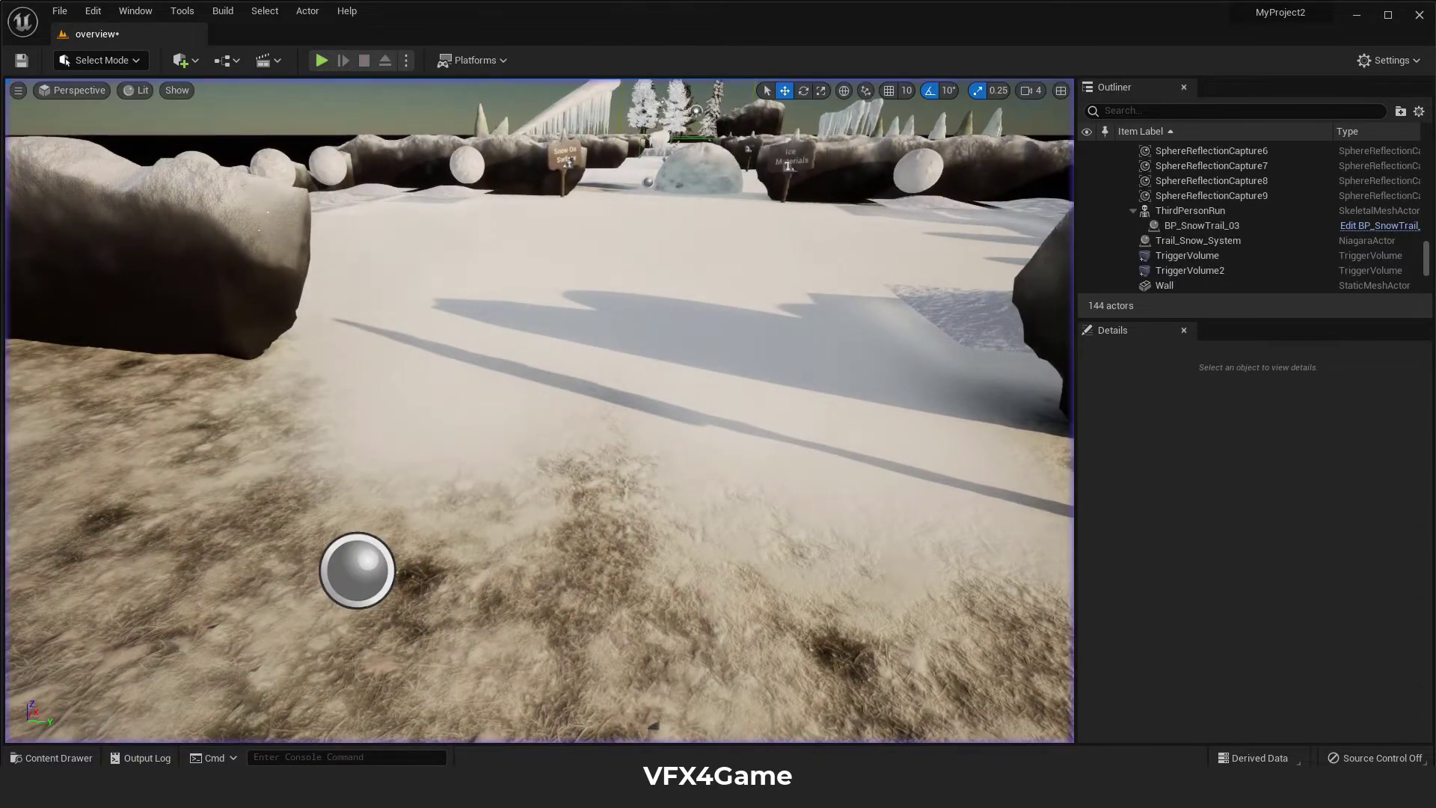
pyautogui.press('Escape')
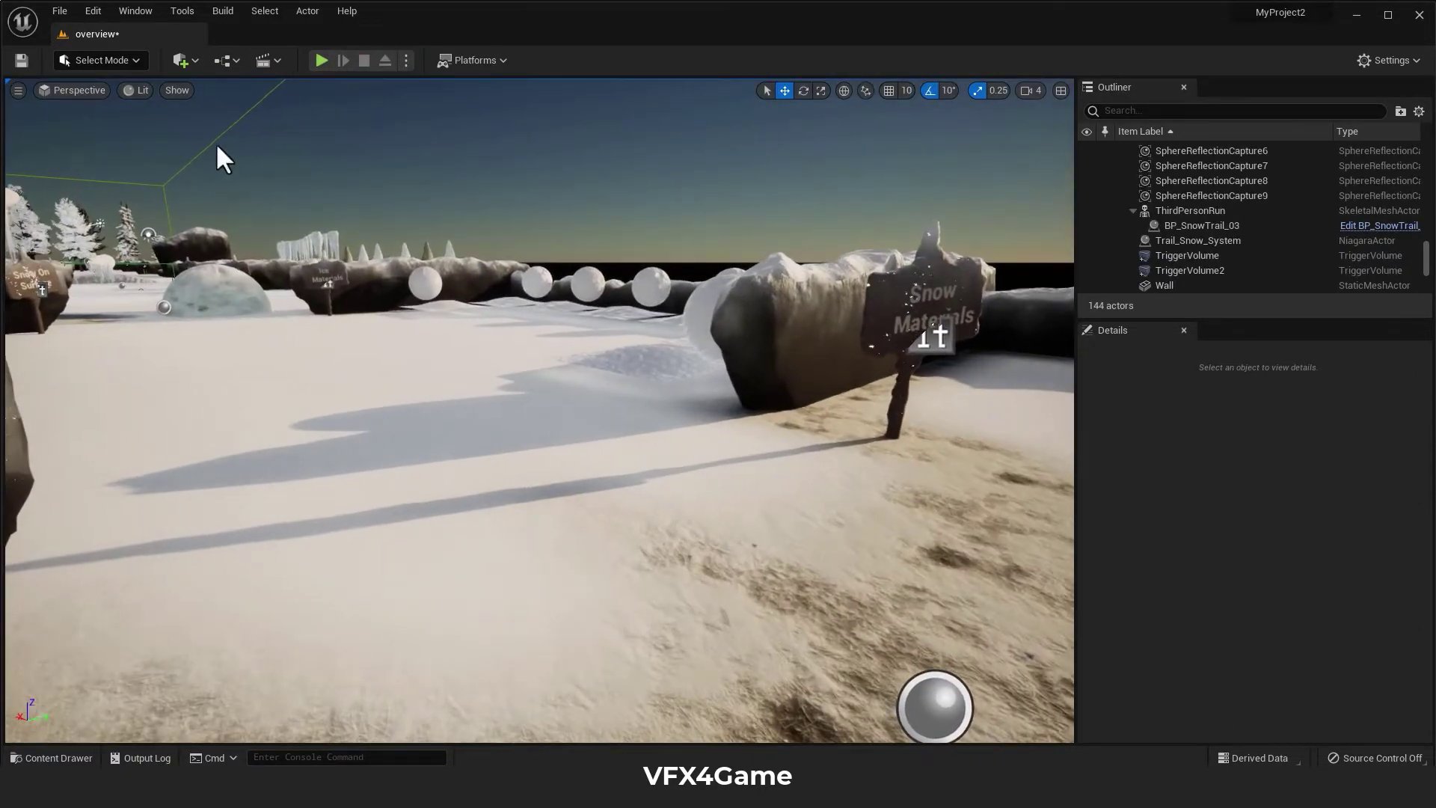
# Add a Plane shape at the snow's edge near the Snow Materials sign, scaled uniformly to 4.6325.
pyautogui.click(185, 60)
pyautogui.moveTo(238, 217)
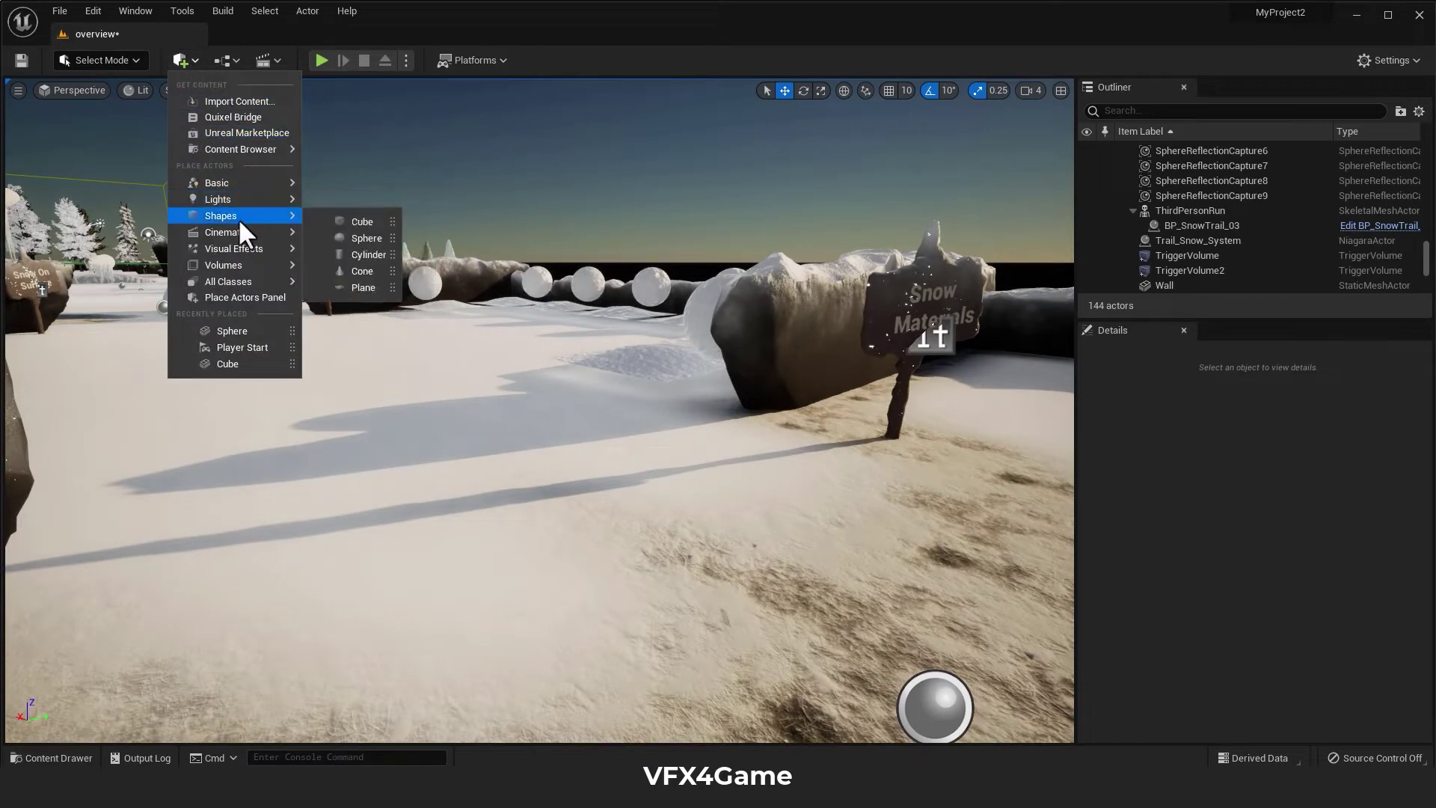
pyautogui.click(362, 287)
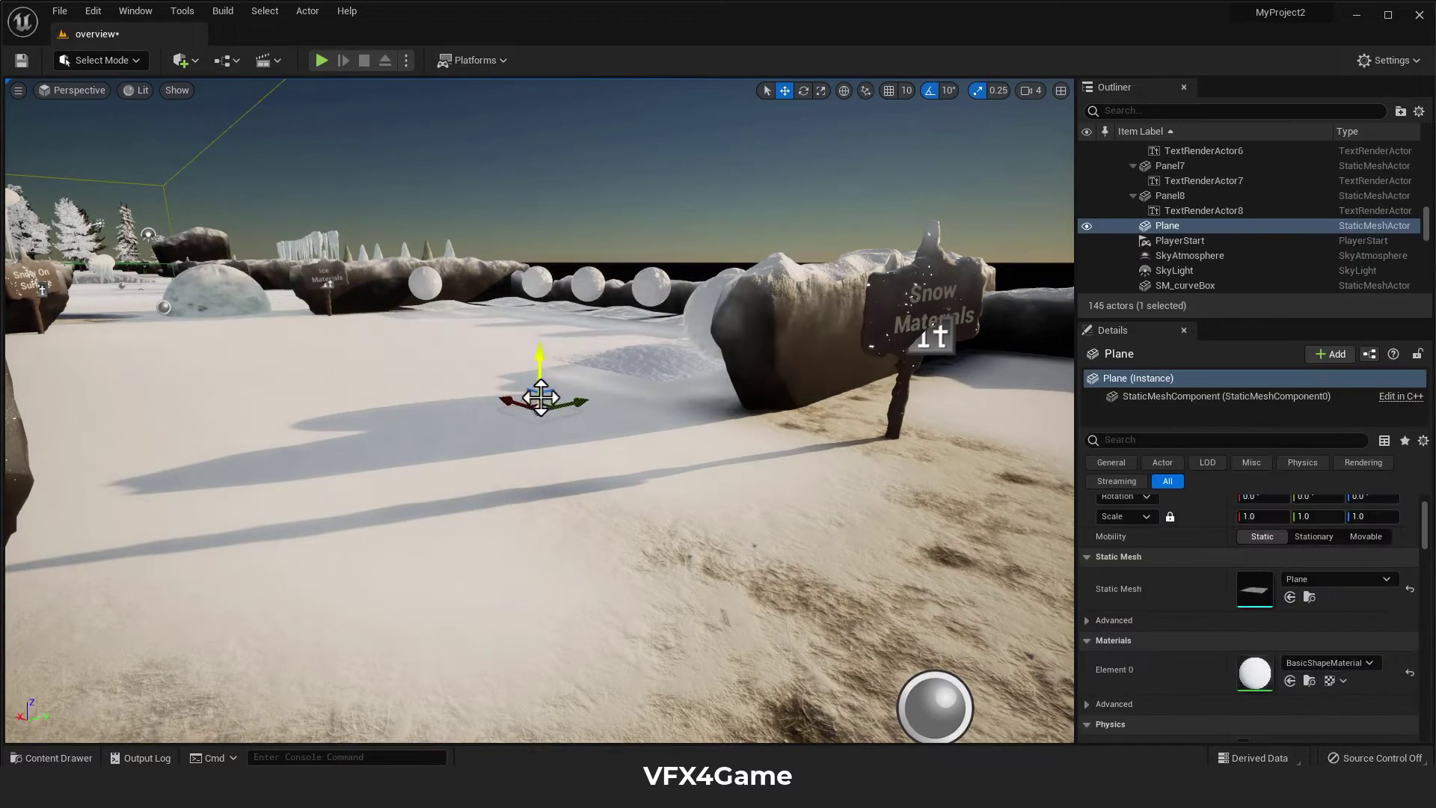
pyautogui.moveTo(542, 383); pyautogui.dragTo(604, 565)
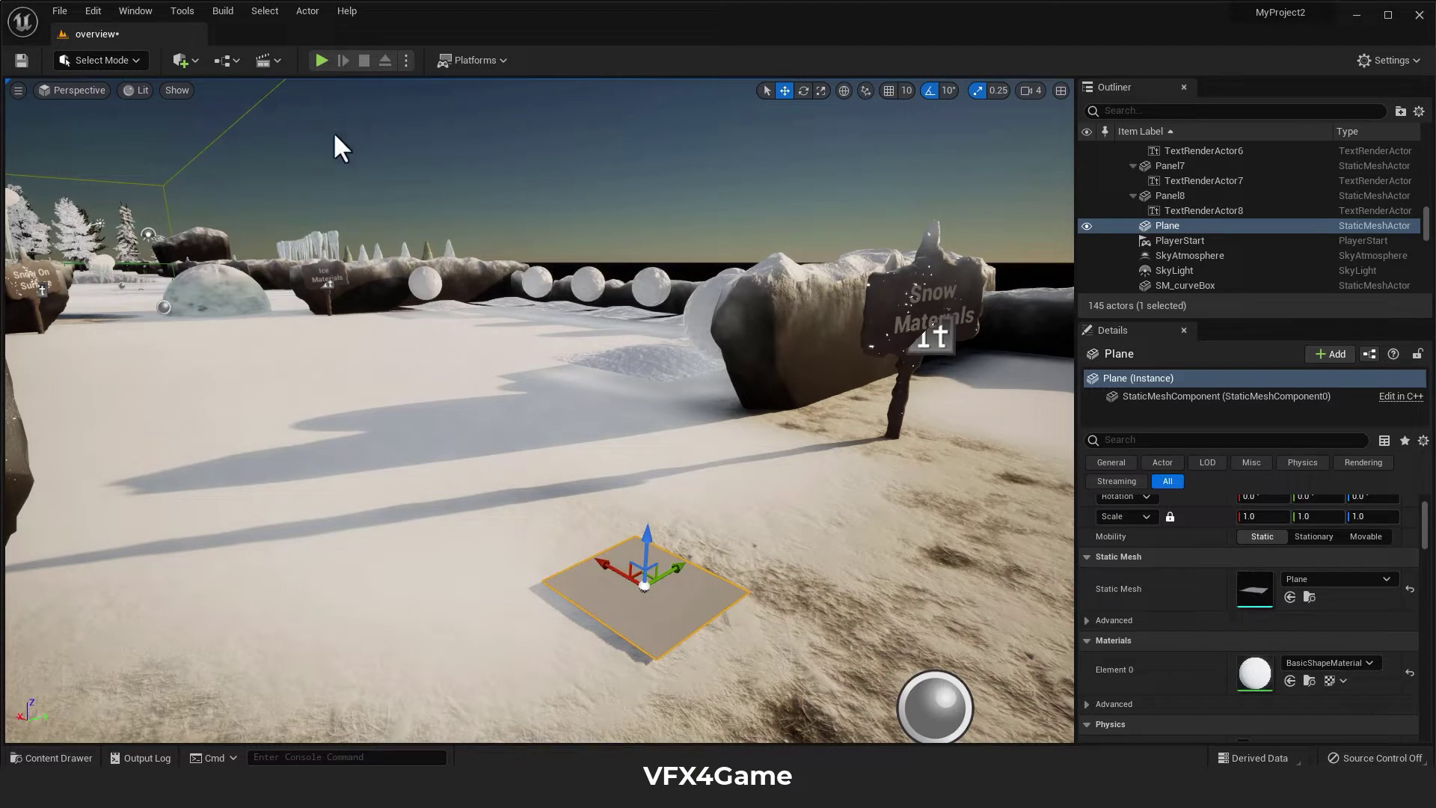
pyautogui.moveTo(1245, 516); pyautogui.dragTo(1357, 516)
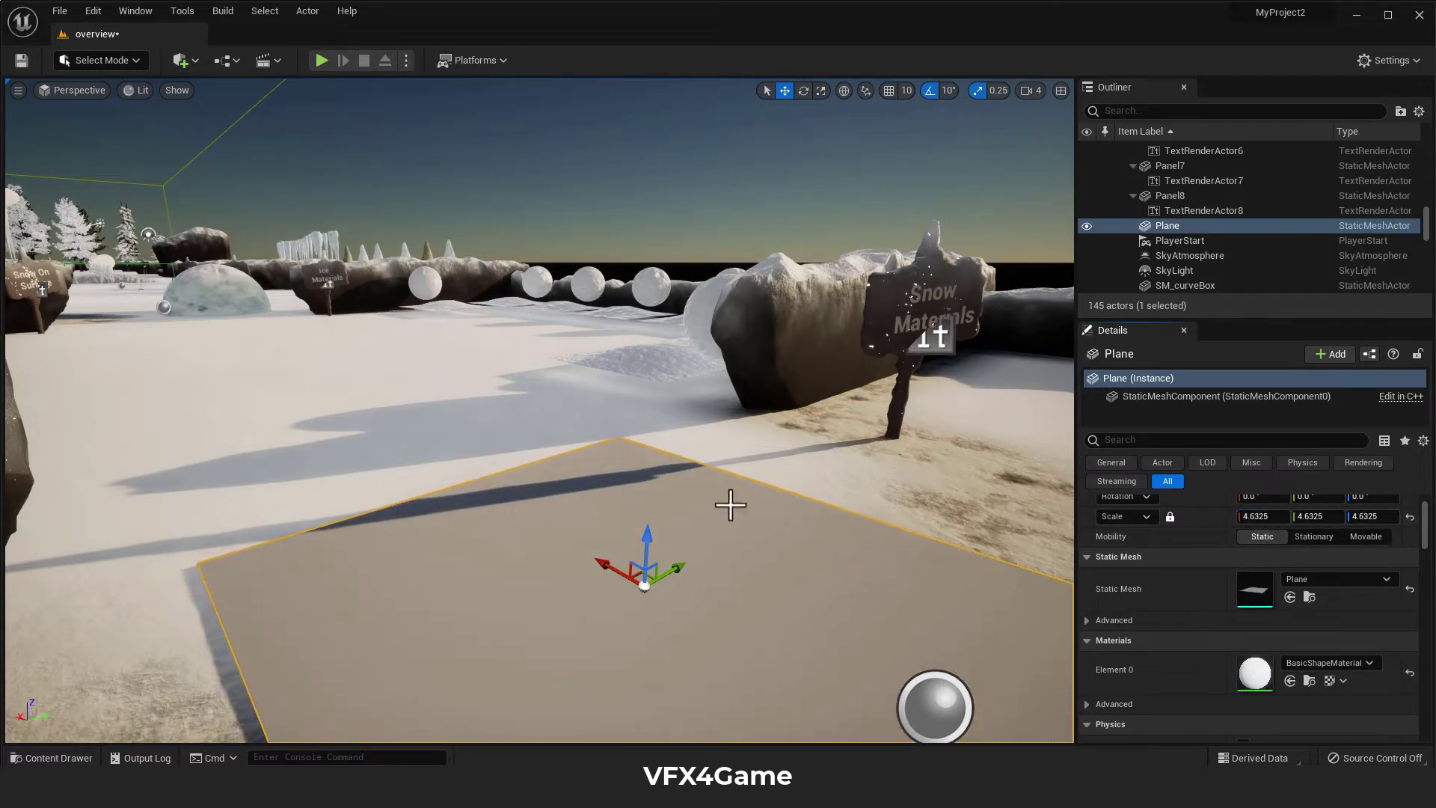
pyautogui.moveTo(610, 573); pyautogui.dragTo(625, 502)
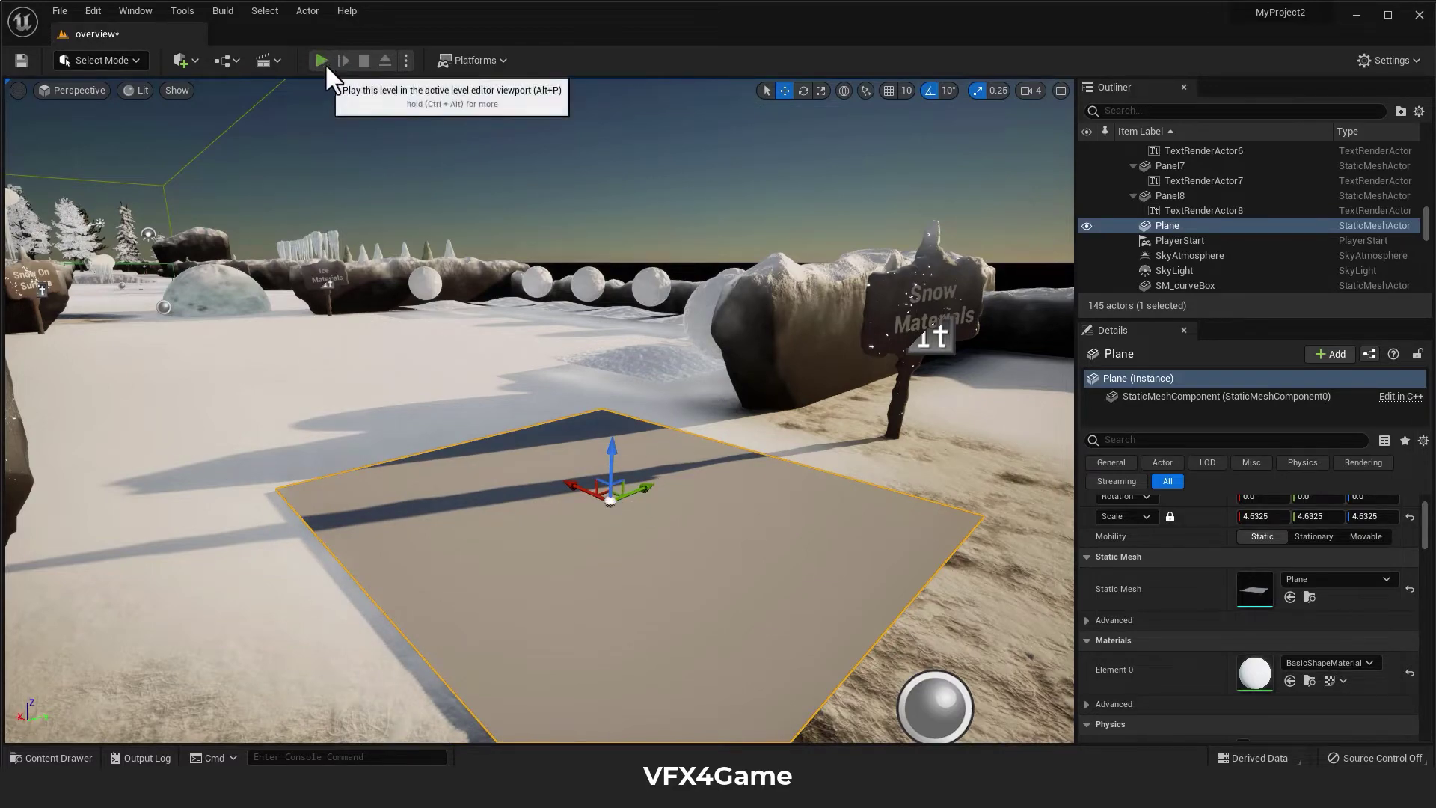
# Play the level, walk the character over the new plane, and end the play session.
pyautogui.click(325, 63)
pyautogui.press('w')
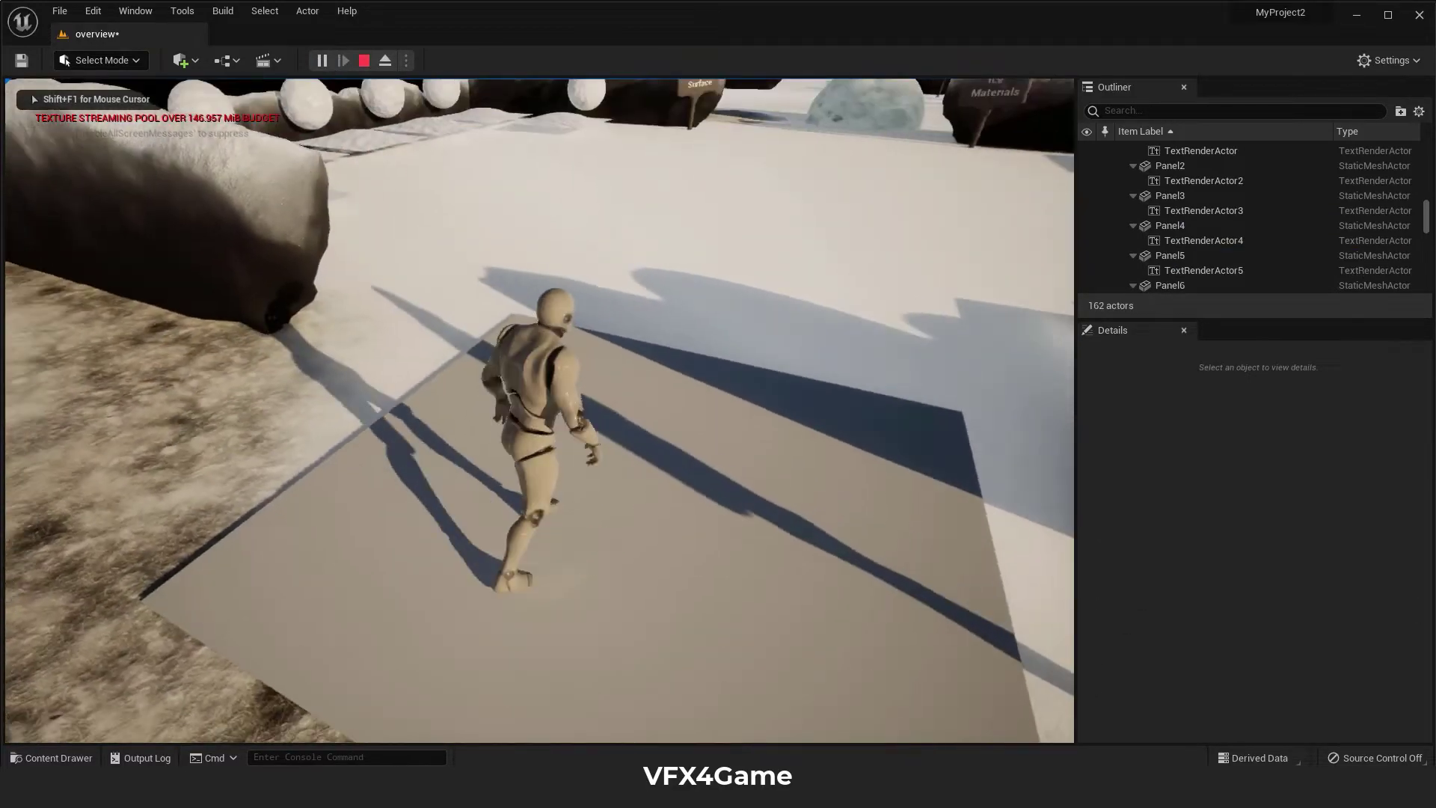
pyautogui.press('s')
pyautogui.press('a')
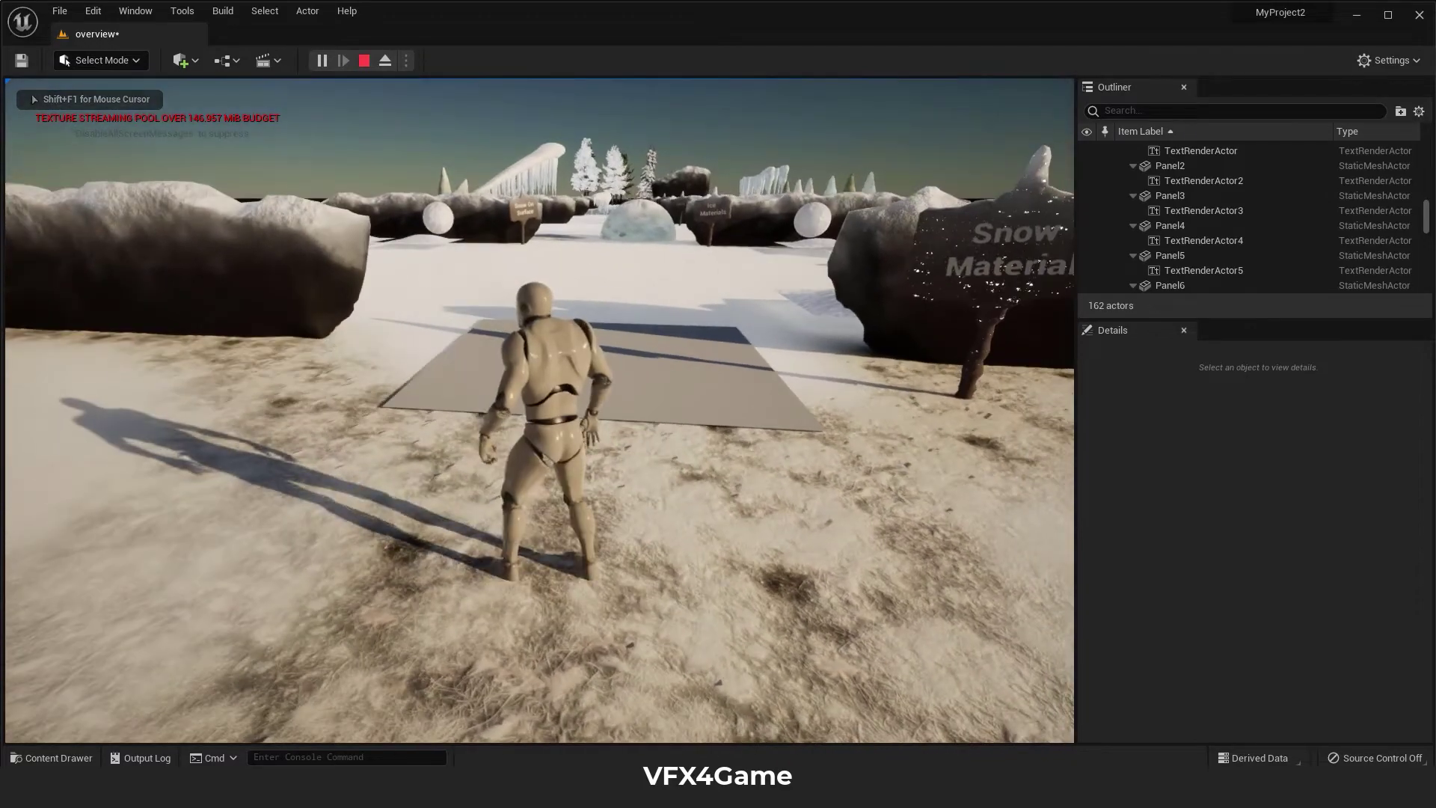
pyautogui.press('Escape')
# Examine the new plane and its placement on the ground from close up.
pyautogui.press('w')
pyautogui.moveTo(624, 414); pyautogui.dragTo(770, 419, button='right')
pyautogui.press('a')
pyautogui.moveTo(624, 372); pyautogui.dragTo(625, 369, button='right')
pyautogui.press('q')
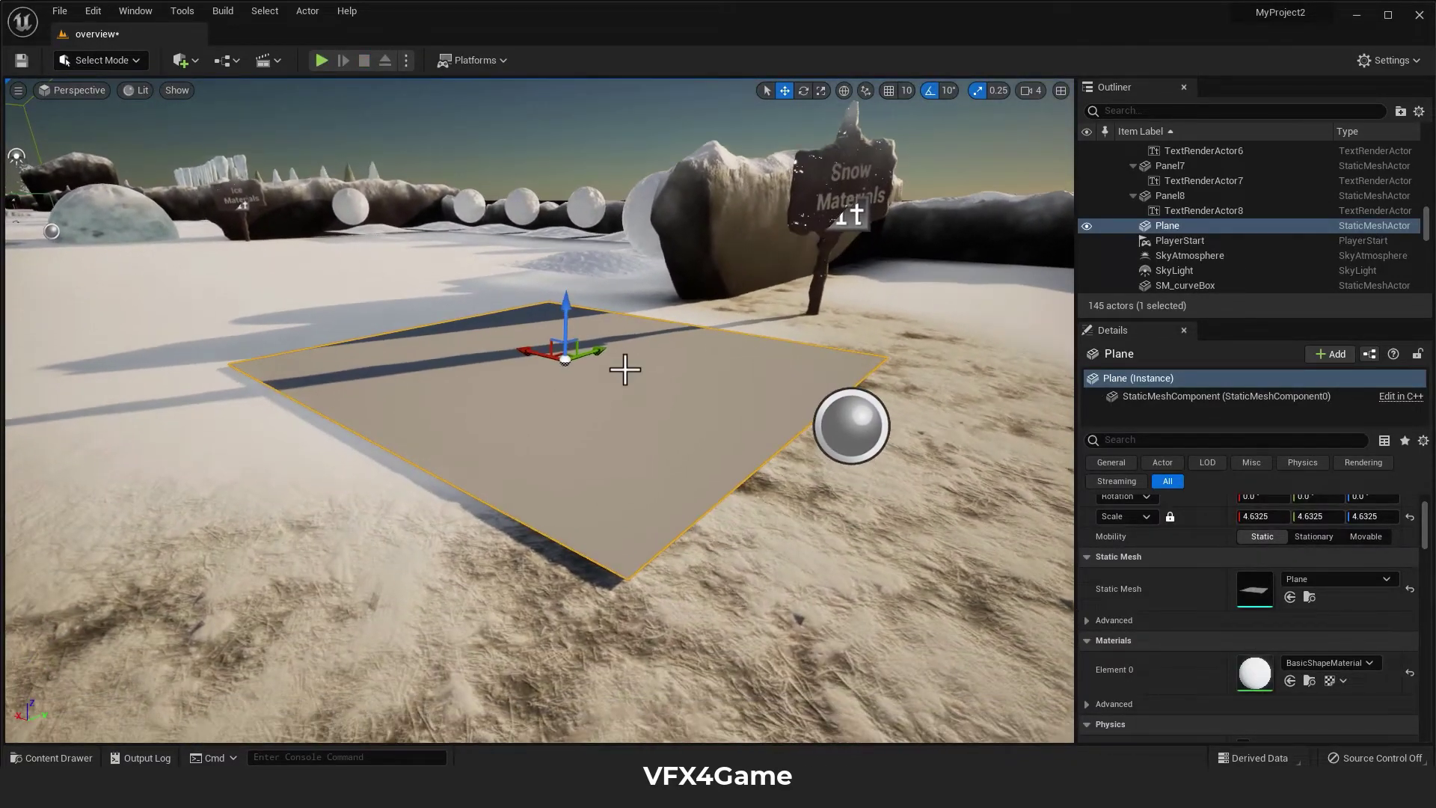
pyautogui.moveTo(644, 446); pyautogui.dragTo(657, 415)
pyautogui.moveTo(657, 416); pyautogui.dragTo(649, 411, button='right')
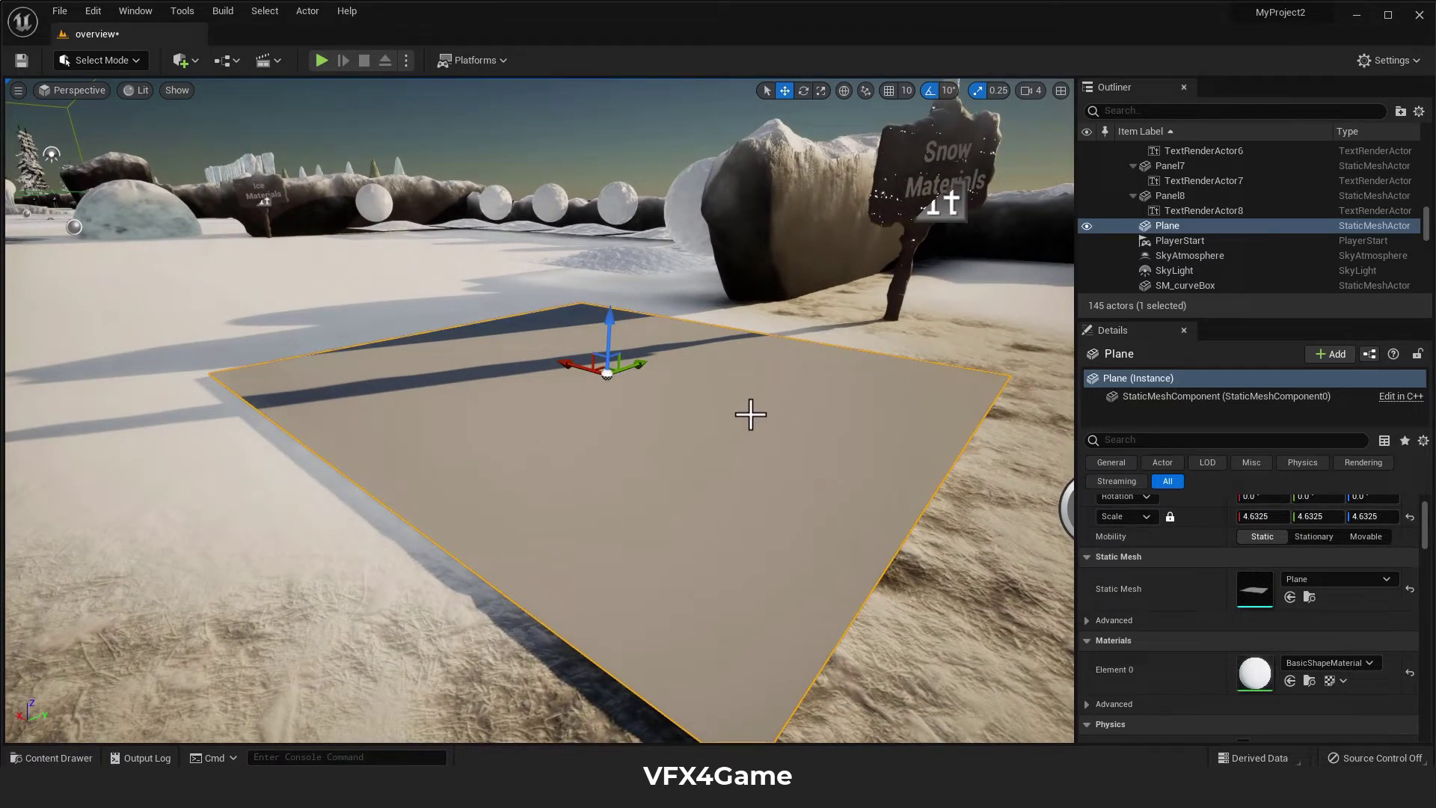
pyautogui.moveTo(693, 427)
pyautogui.mouseDown(button='right')
pyautogui.moveTo(829, 408)
pyautogui.moveTo(685, 415)
pyautogui.mouseUp(button='right')
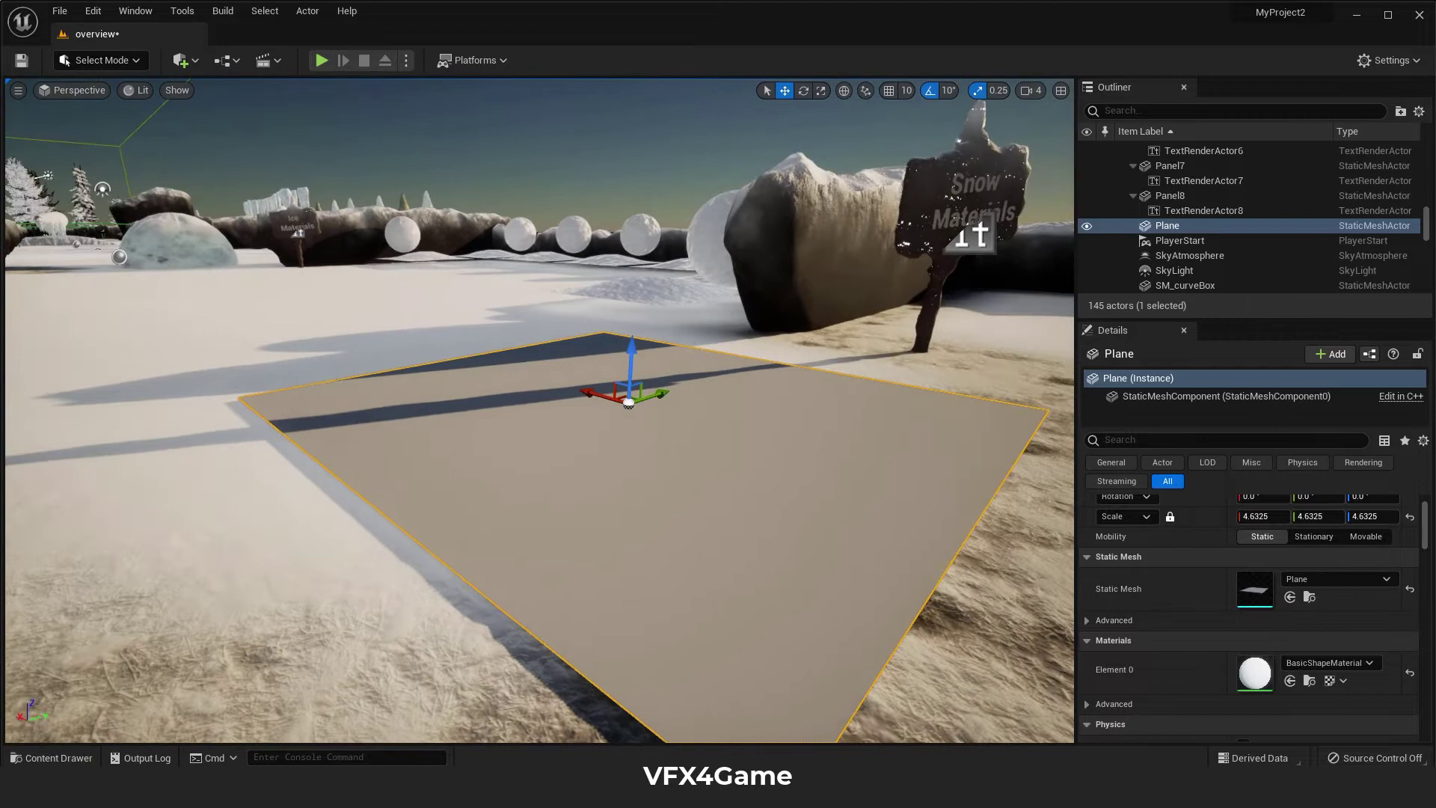
# Open the BP_ThirdPersonCharacter blueprint from the ThirdPersonBP Blueprints folder inside Snow_FX's ThirdPersonPreset.
pyautogui.click(63, 752)
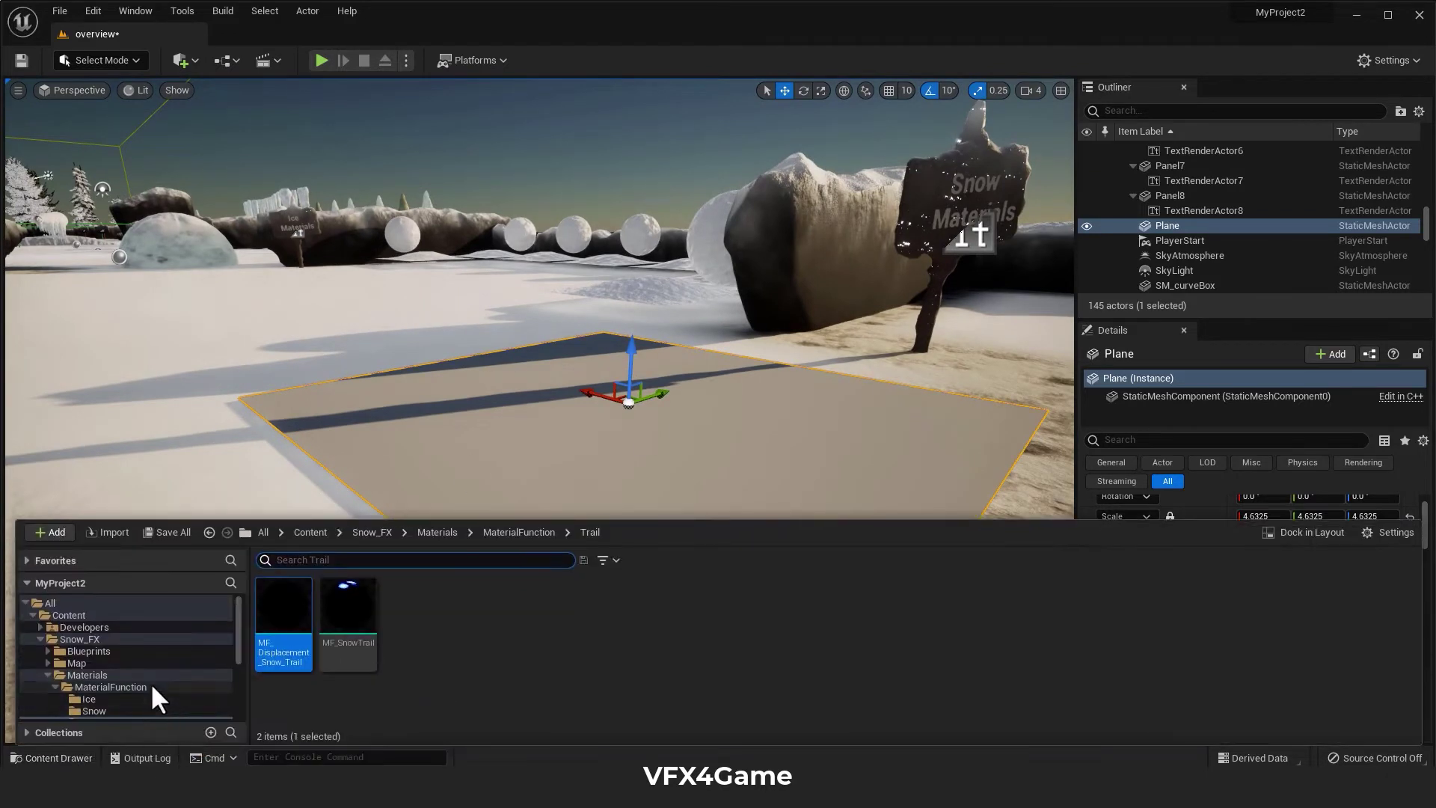
pyautogui.scroll(-3, 131, 671)
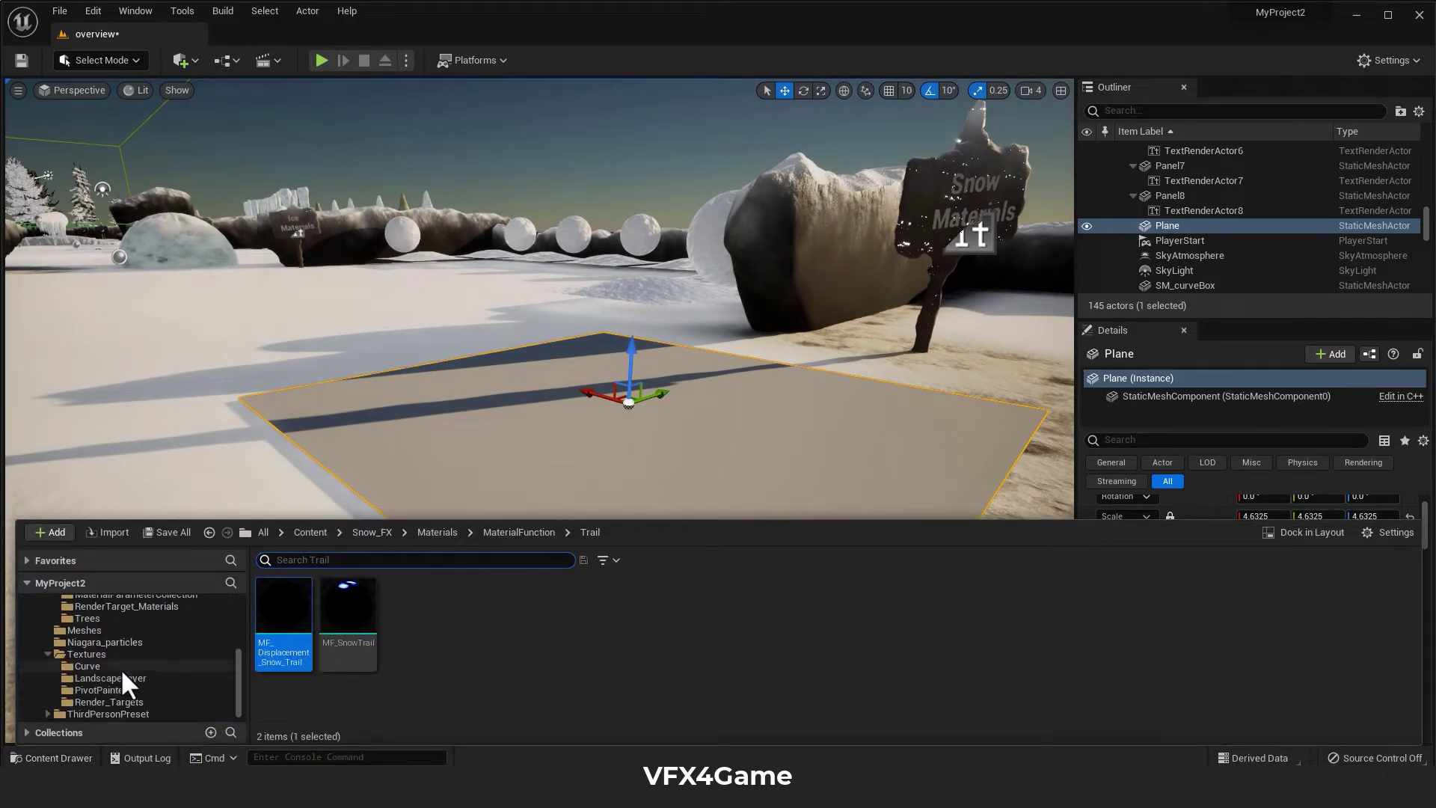
pyautogui.click(119, 712)
pyautogui.doubleClick(343, 619)
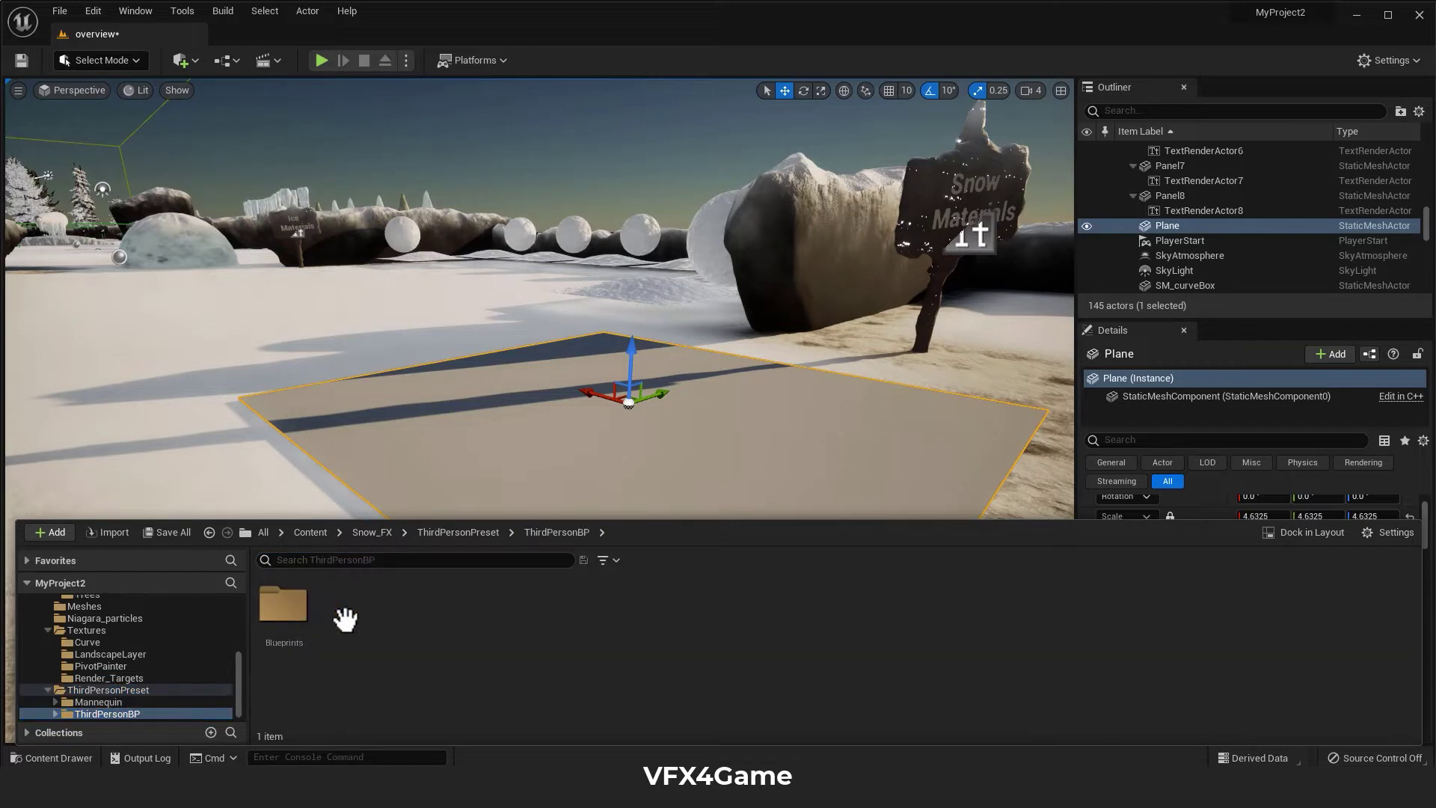
pyautogui.doubleClick(286, 609)
pyautogui.doubleClick(275, 644)
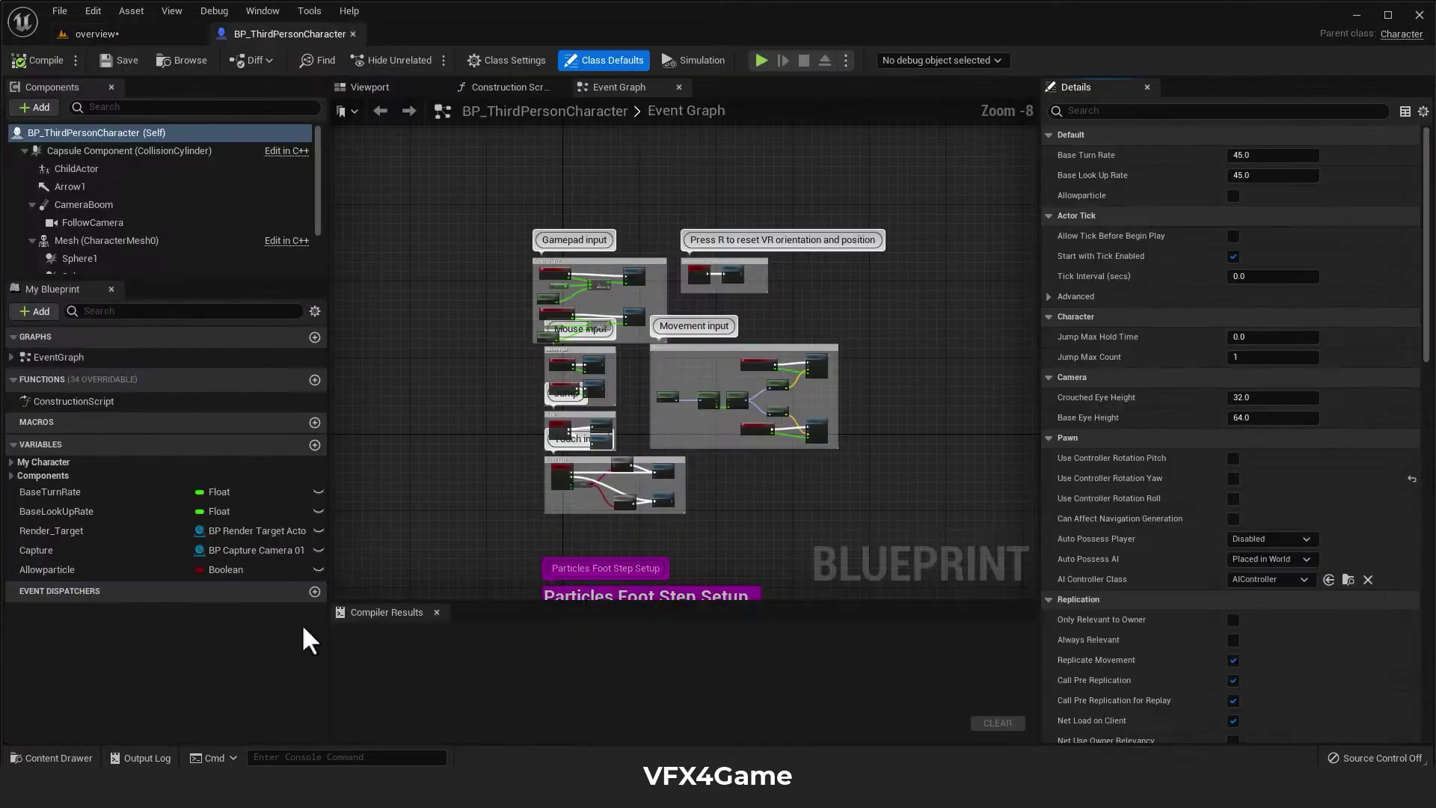
# Inspect the character blueprint's ChildActor component in its 3D preview and locate its Child Actor Class asset in the project content.
pyautogui.moveTo(451, 315); pyautogui.dragTo(438, 260, button='right')
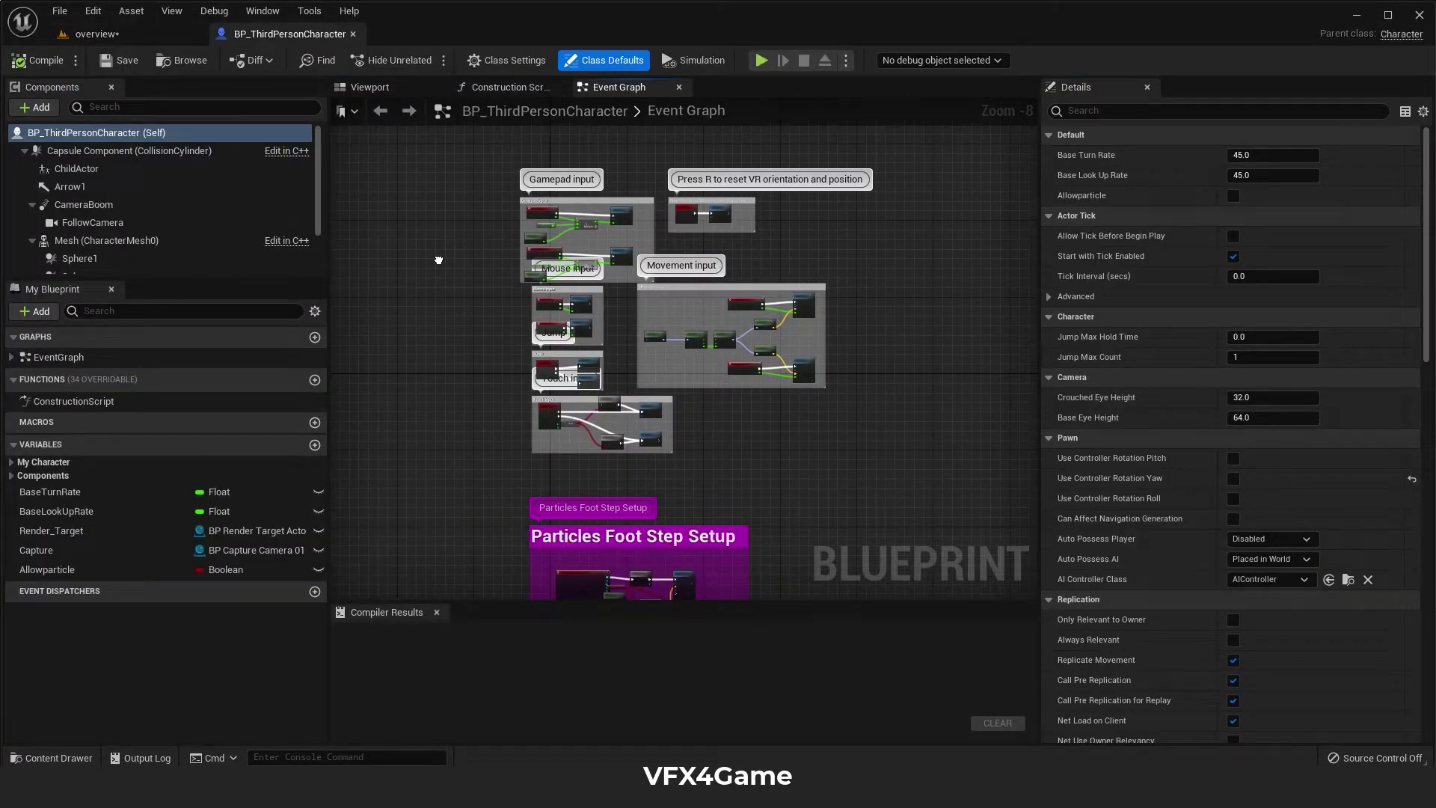
pyautogui.click(384, 92)
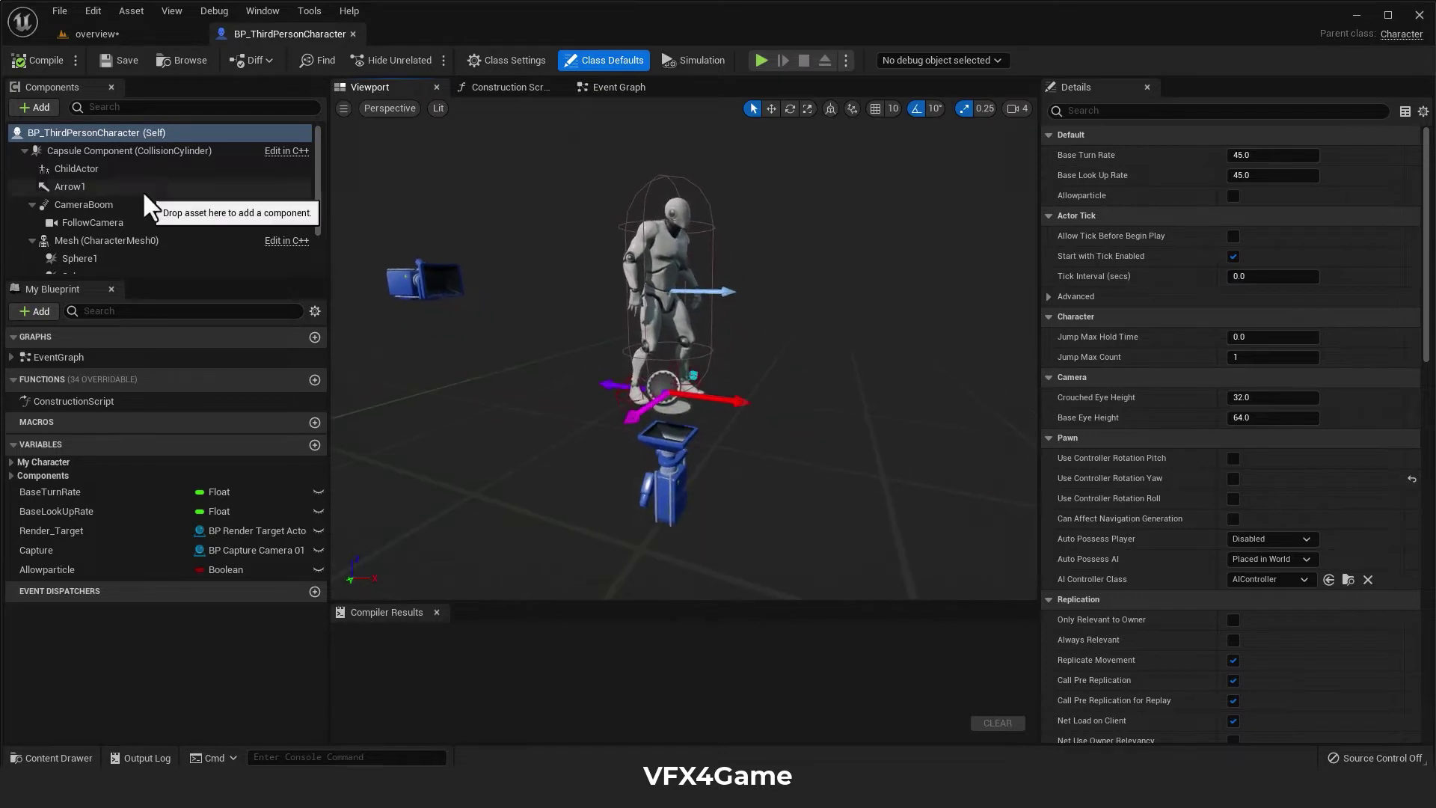
pyautogui.click(94, 168)
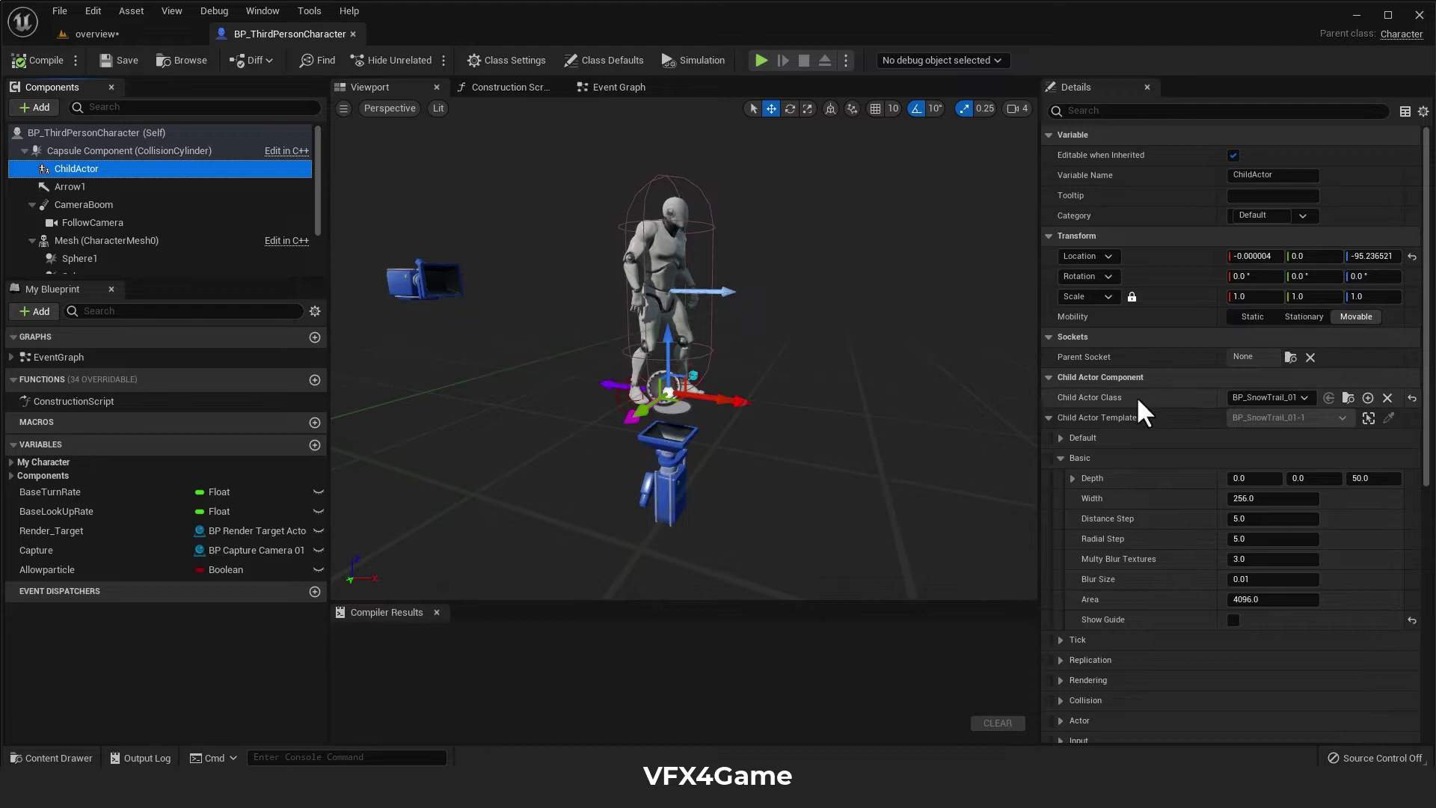
pyautogui.click(1349, 397)
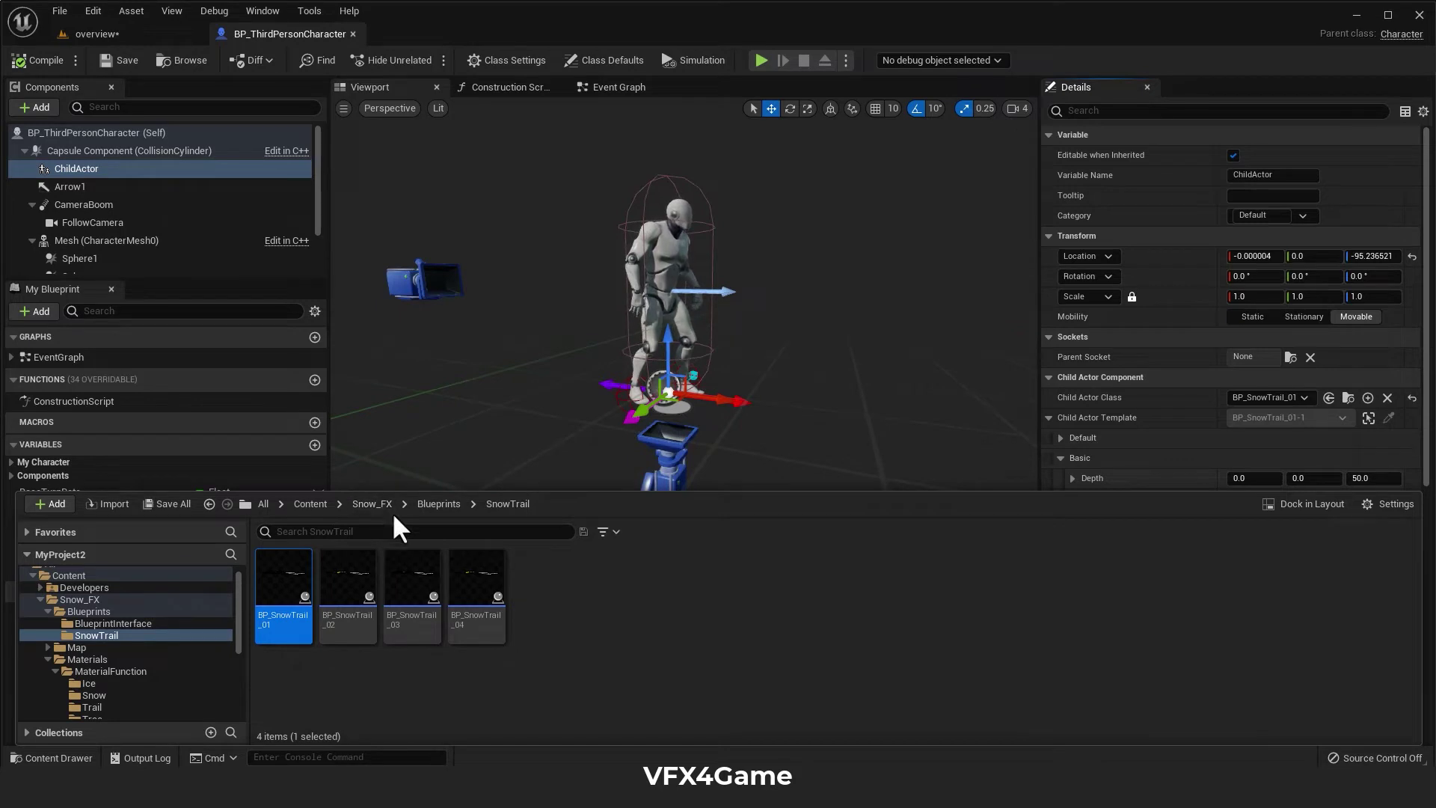
# Look through the Snow_FX Blueprints folder and its SnowTrail subfolder, then return to the character preview.
pyautogui.click(439, 504)
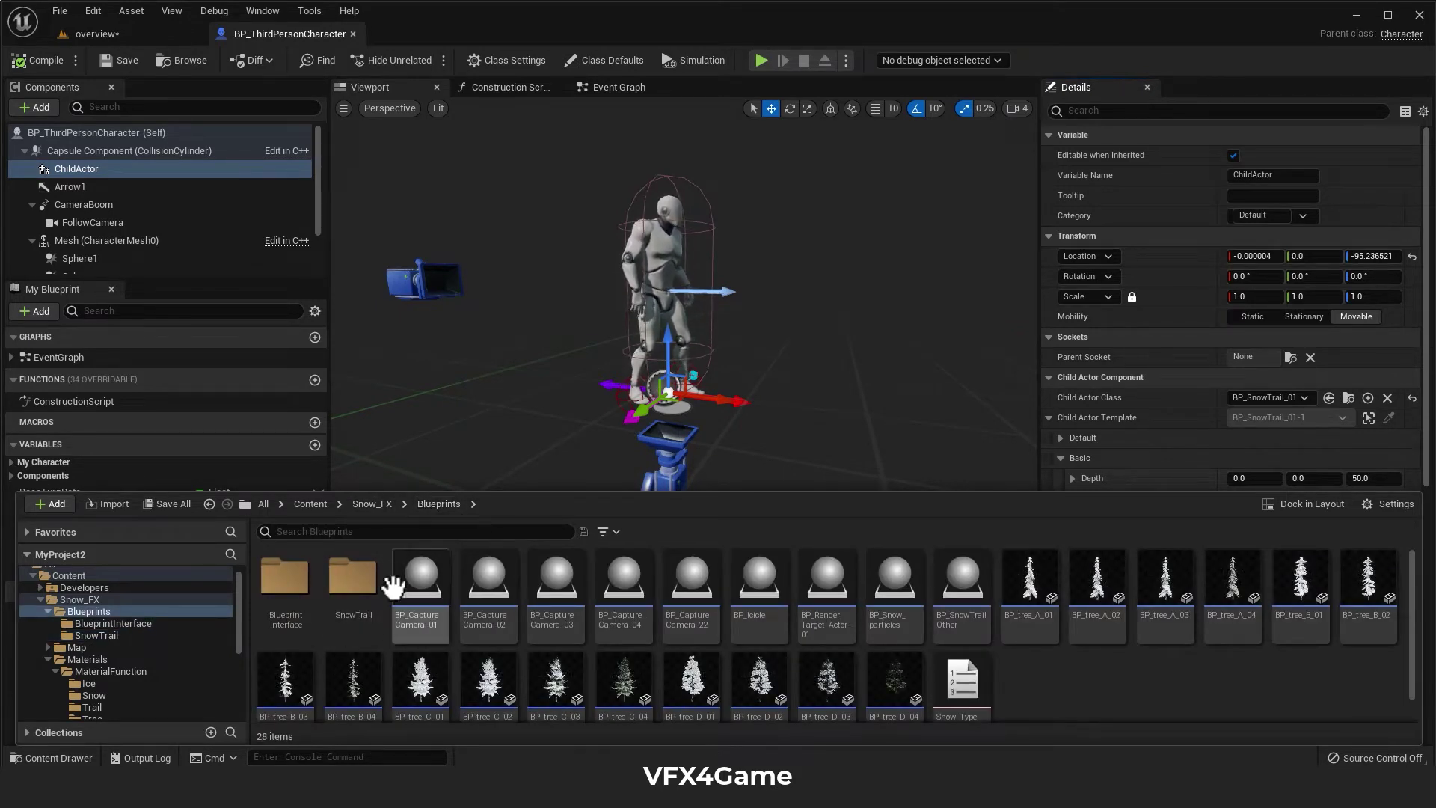
pyautogui.doubleClick(362, 587)
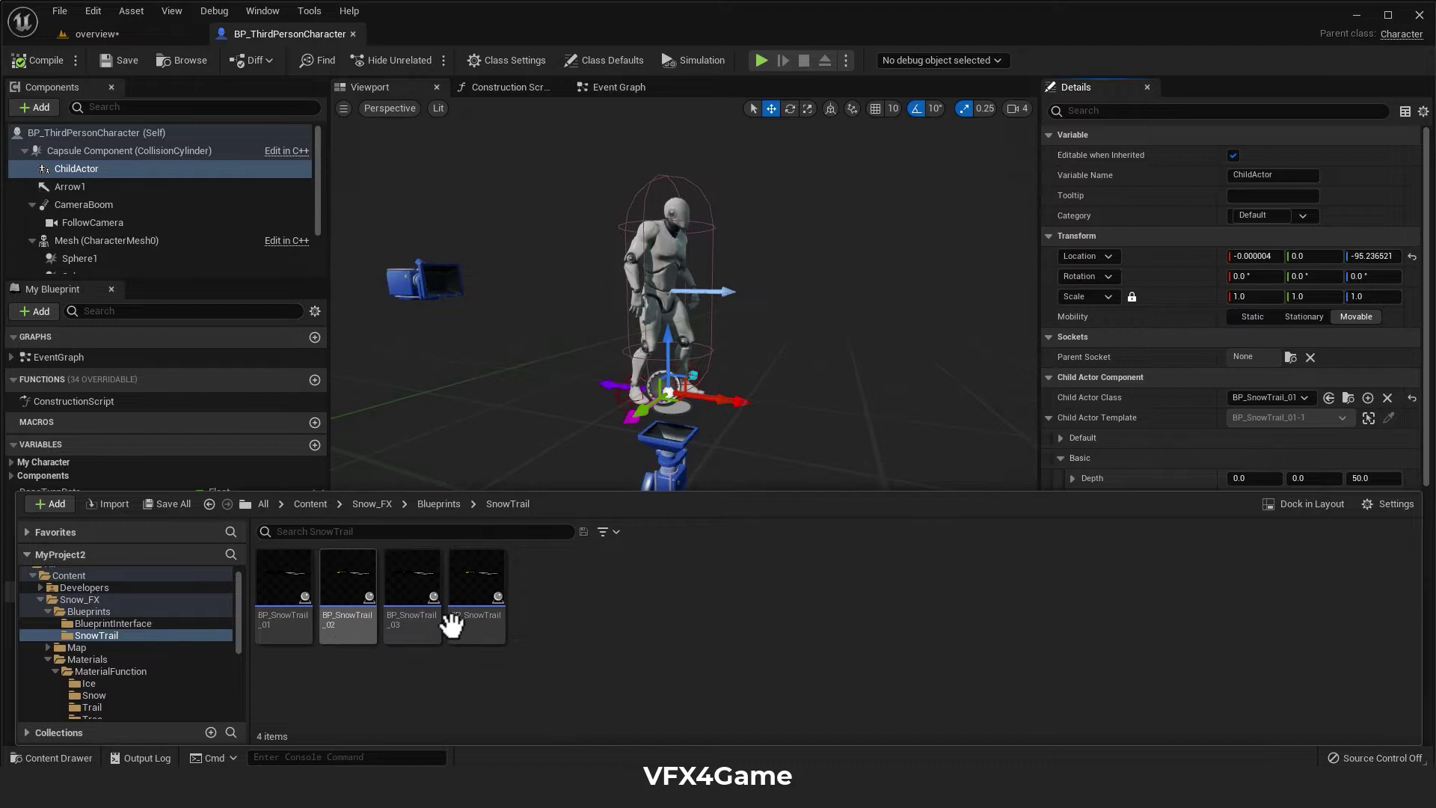
pyautogui.click(655, 447)
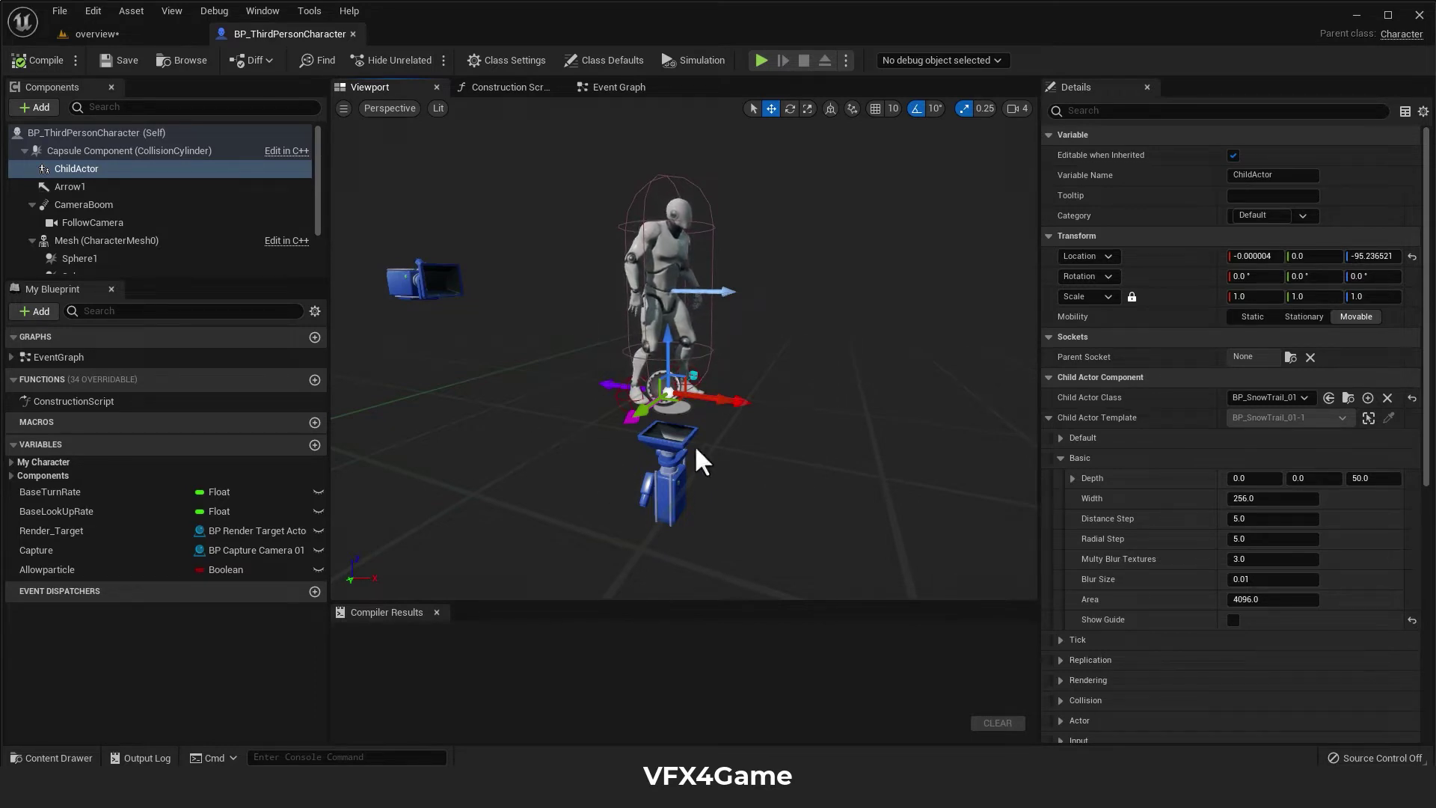
# In the overview level, select the snow trail blueprint attached to the running mannequin and locate its asset in the project content.
pyautogui.click(157, 36)
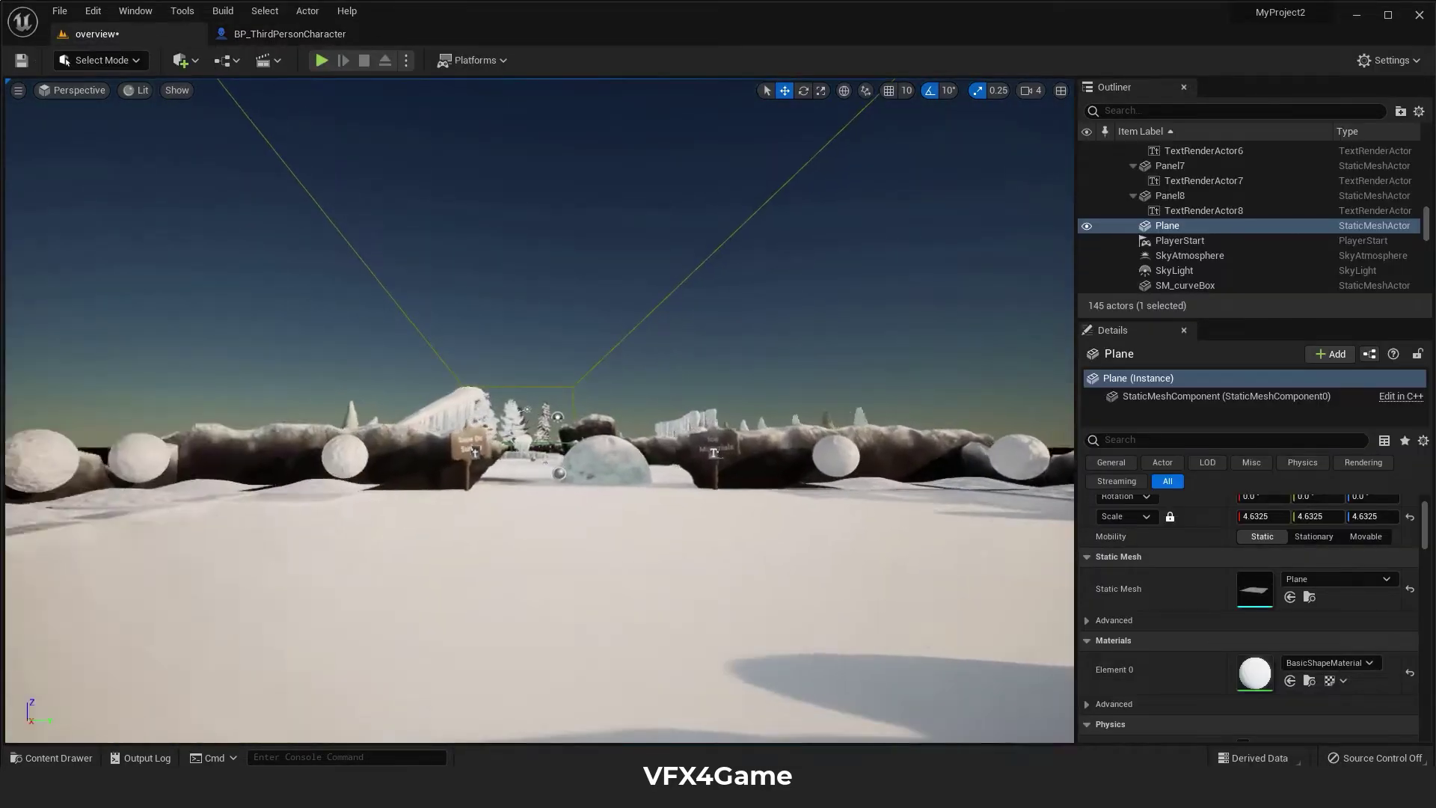
pyautogui.press('w')
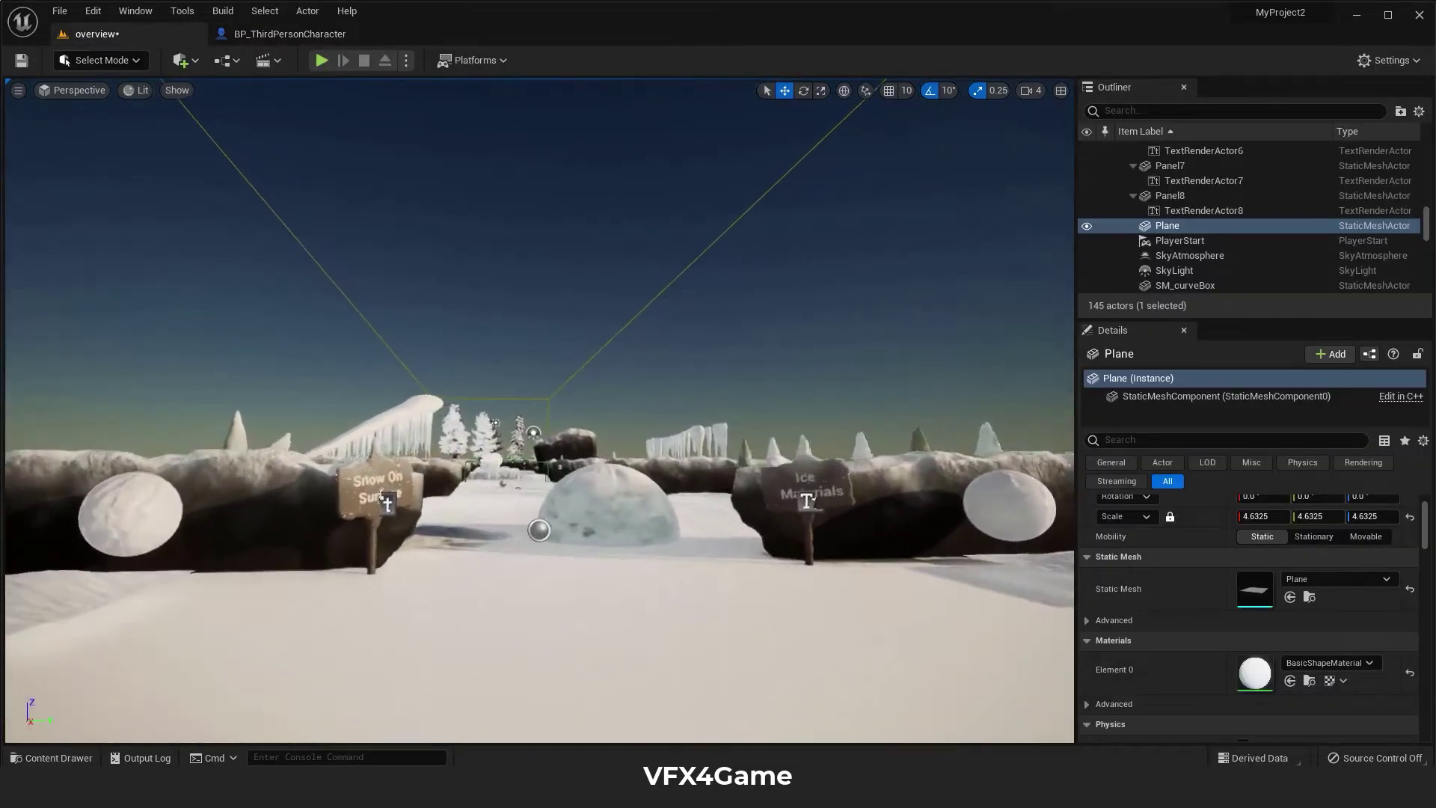
pyautogui.press('w')
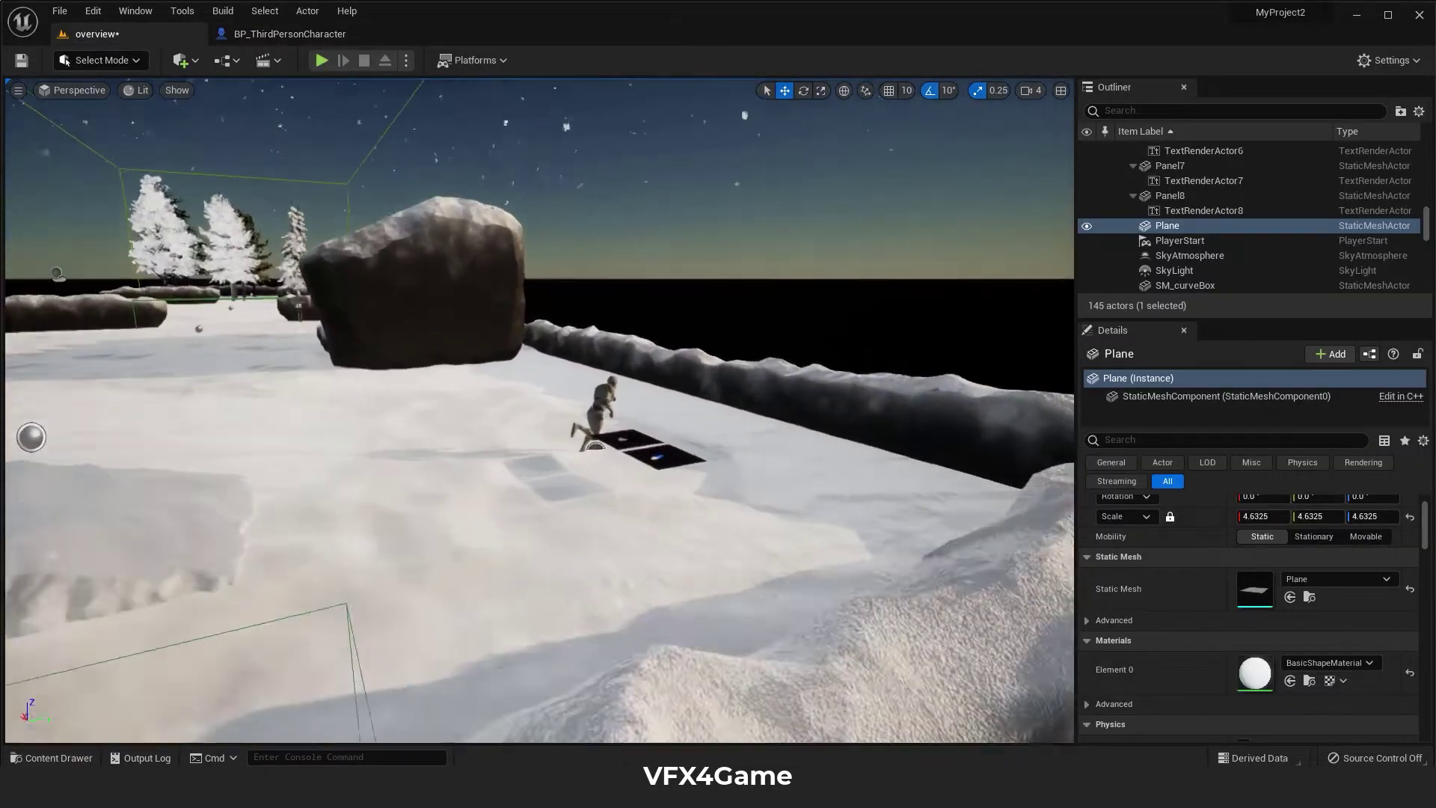
pyautogui.moveTo(661, 293); pyautogui.dragTo(656, 292, button='right')
pyautogui.click(298, 28)
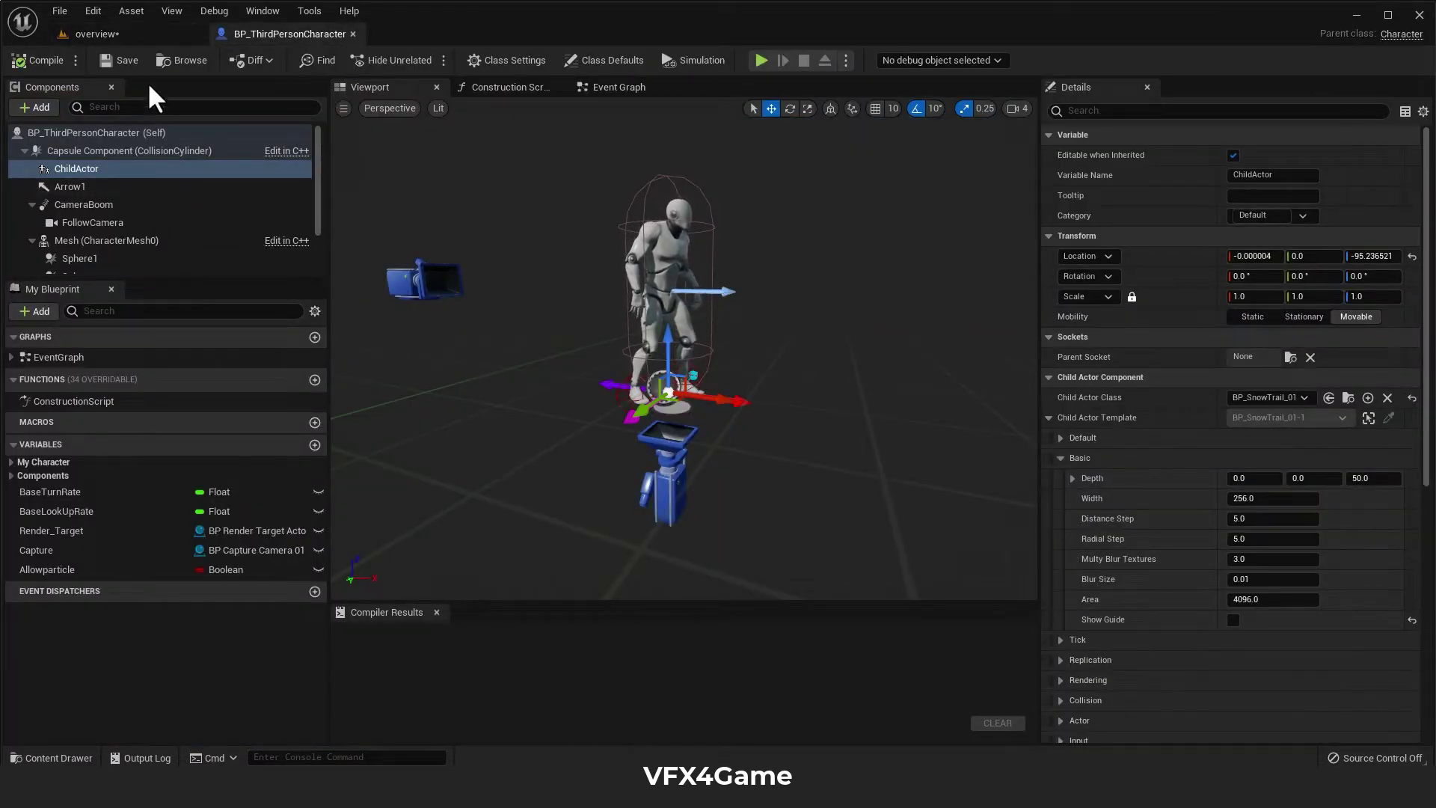
pyautogui.click(89, 34)
pyautogui.click(541, 408)
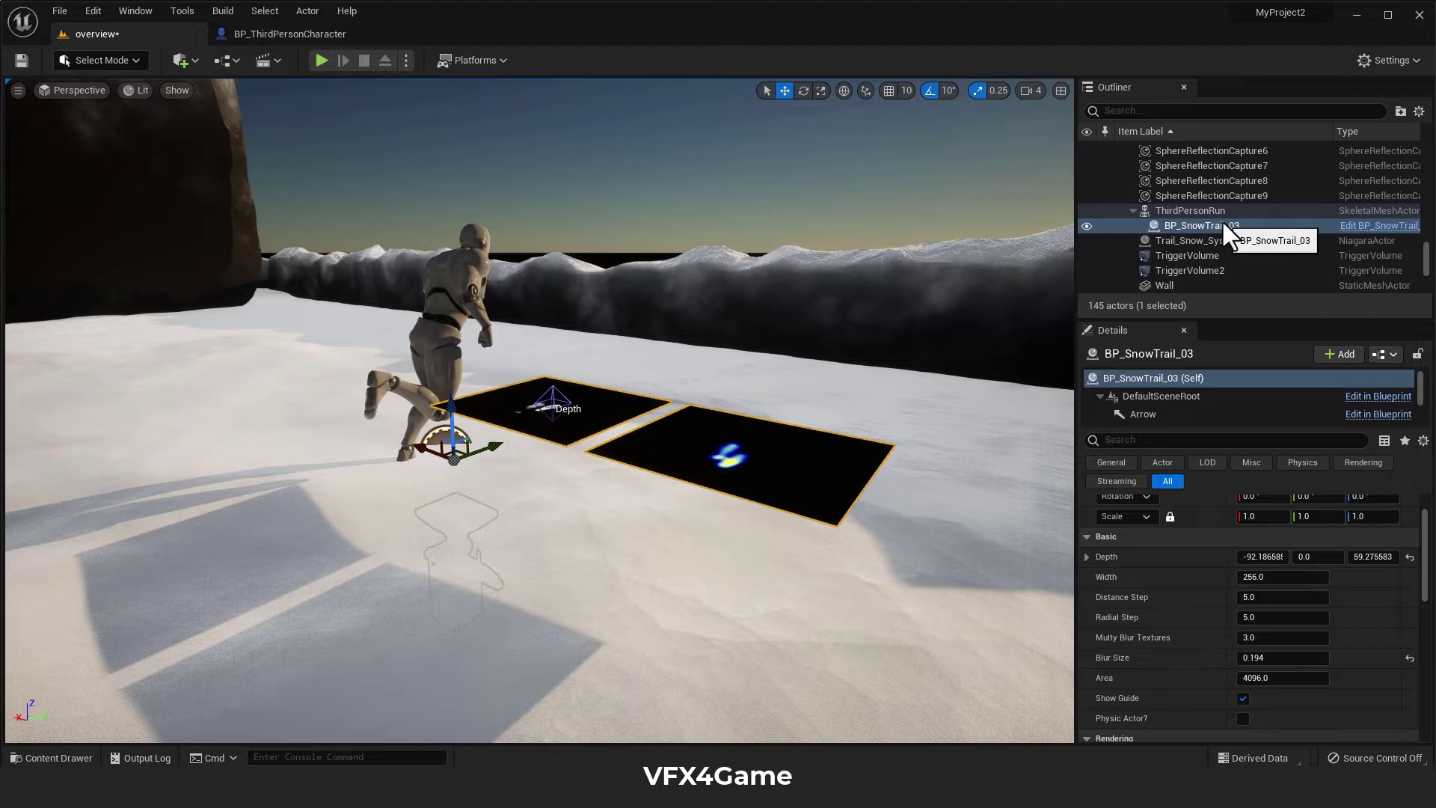
pyautogui.hotkey('ctrl', 'b')
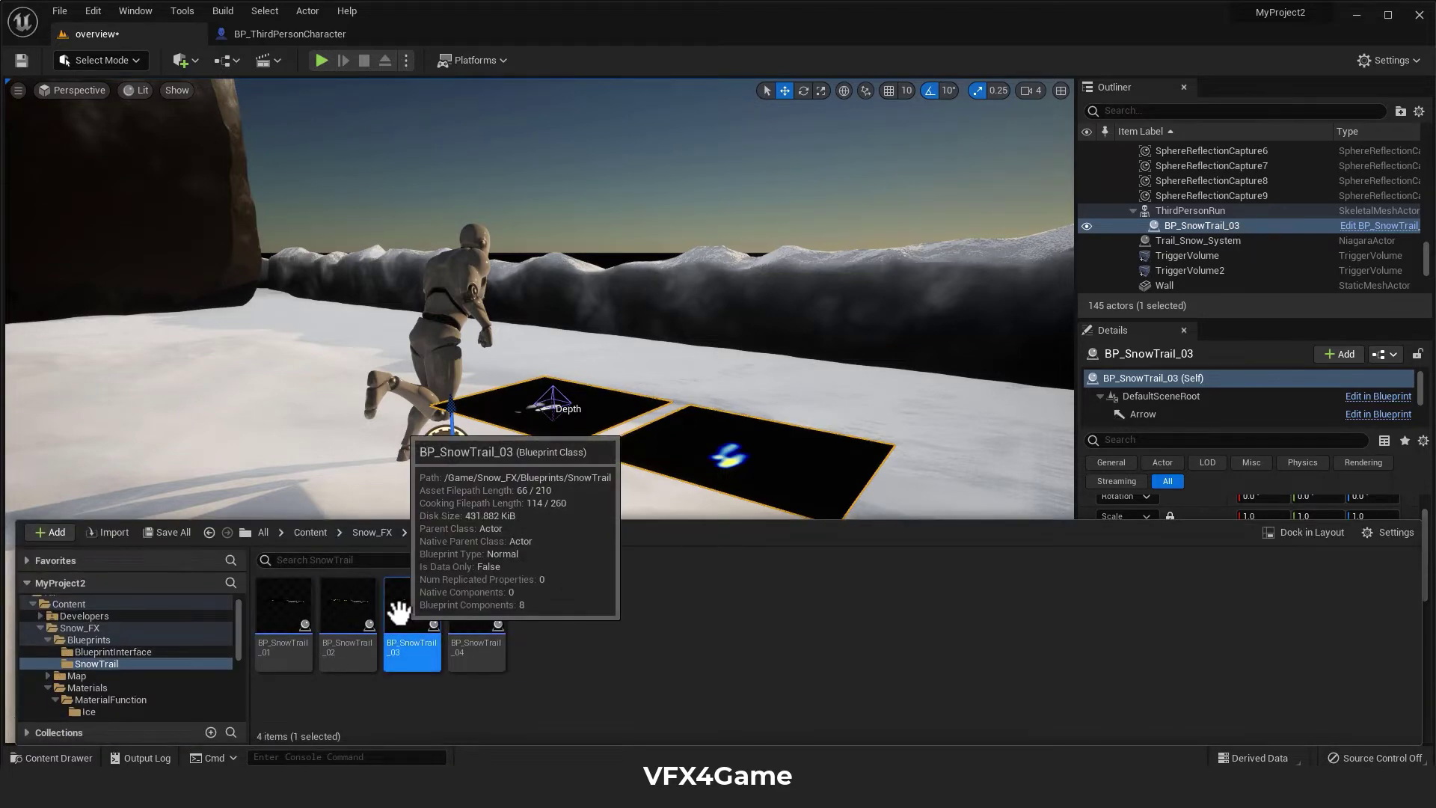
# Select the trail blueprints attached to the two large spheres, BP_SnowTrail_04 and BP_SnowTrail_02, and check their source assets.
pyautogui.click(769, 212)
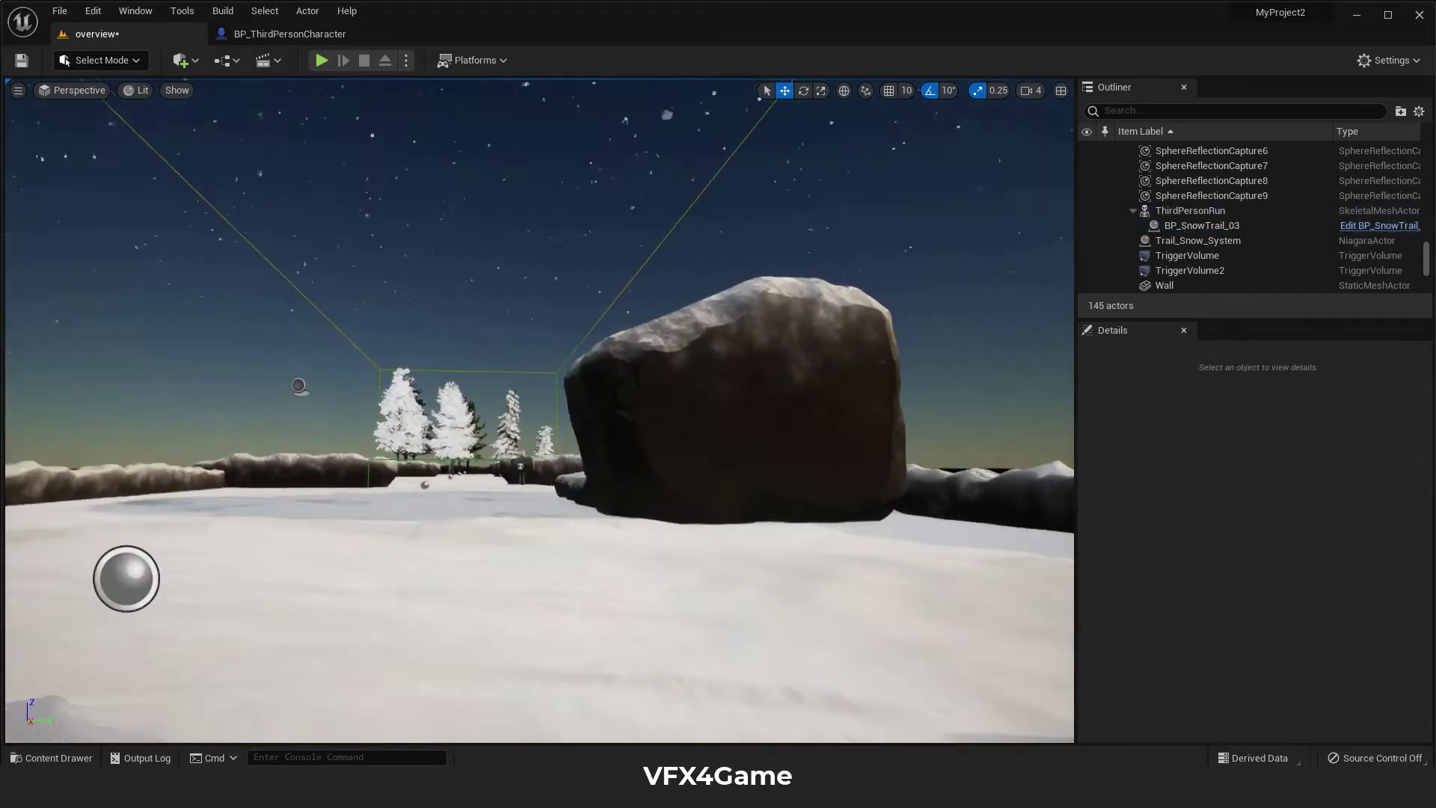
pyautogui.press('w')
pyautogui.moveTo(762, 252); pyautogui.dragTo(931, 258, button='right')
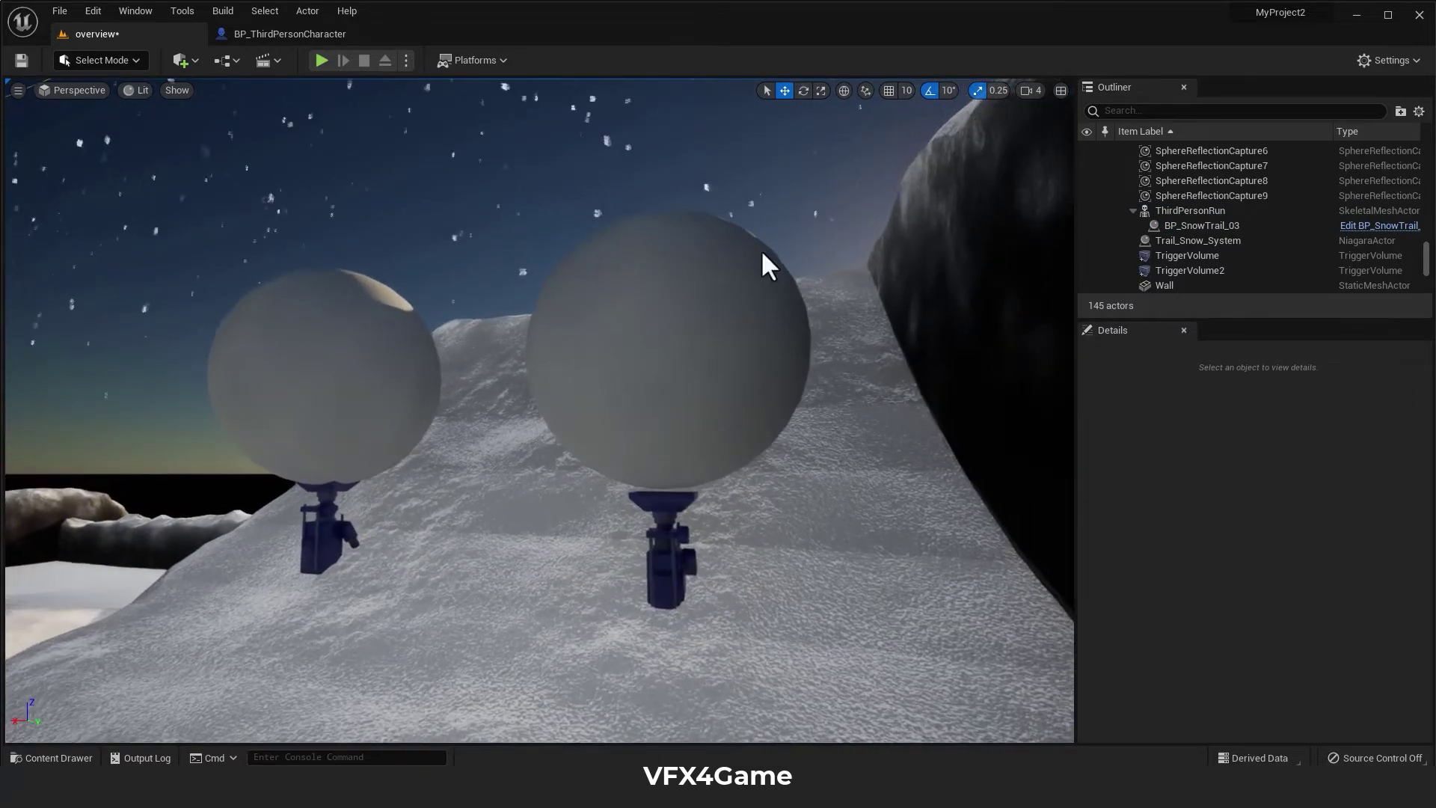
pyautogui.click(667, 521)
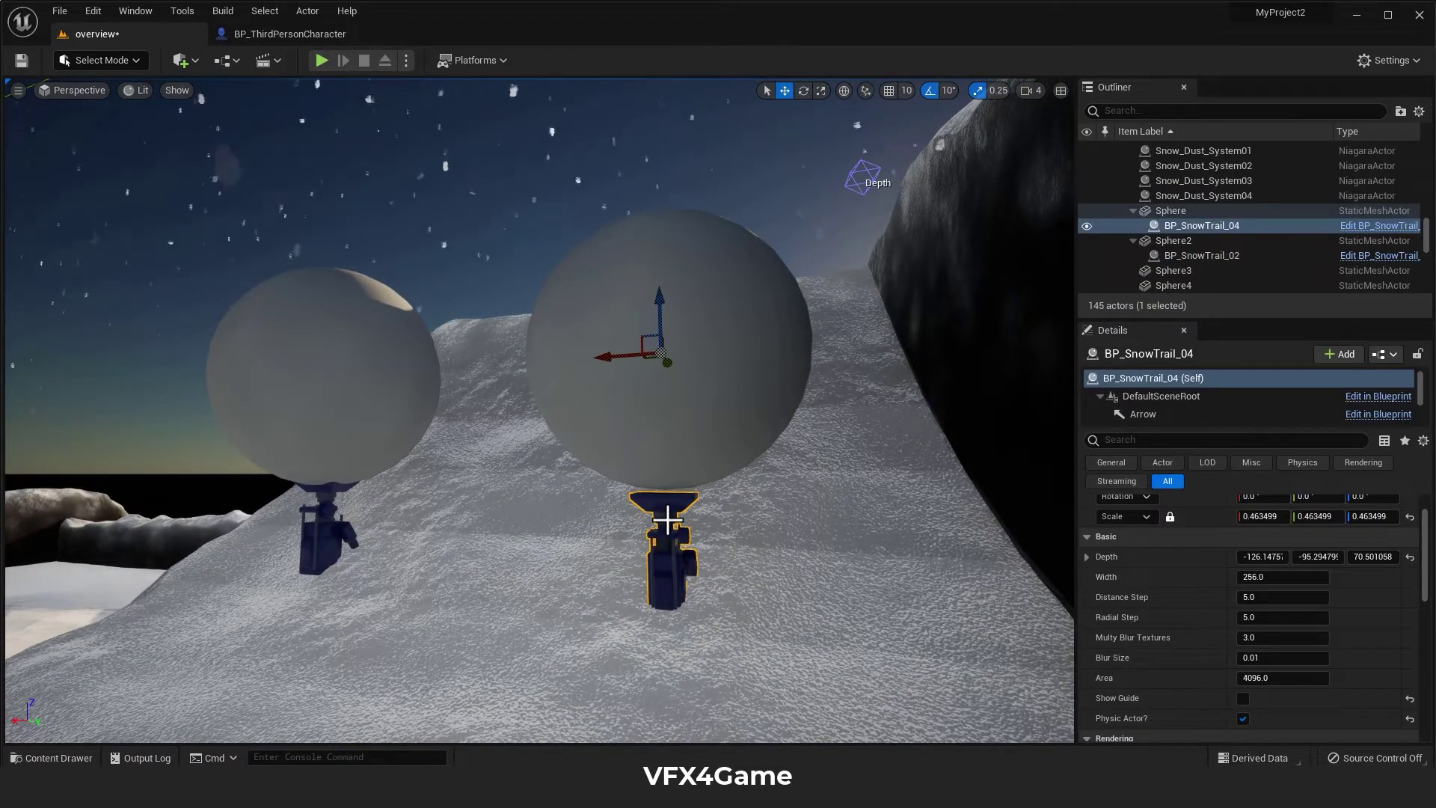
pyautogui.hotkey('ctrl', 'space')
pyautogui.click(326, 508)
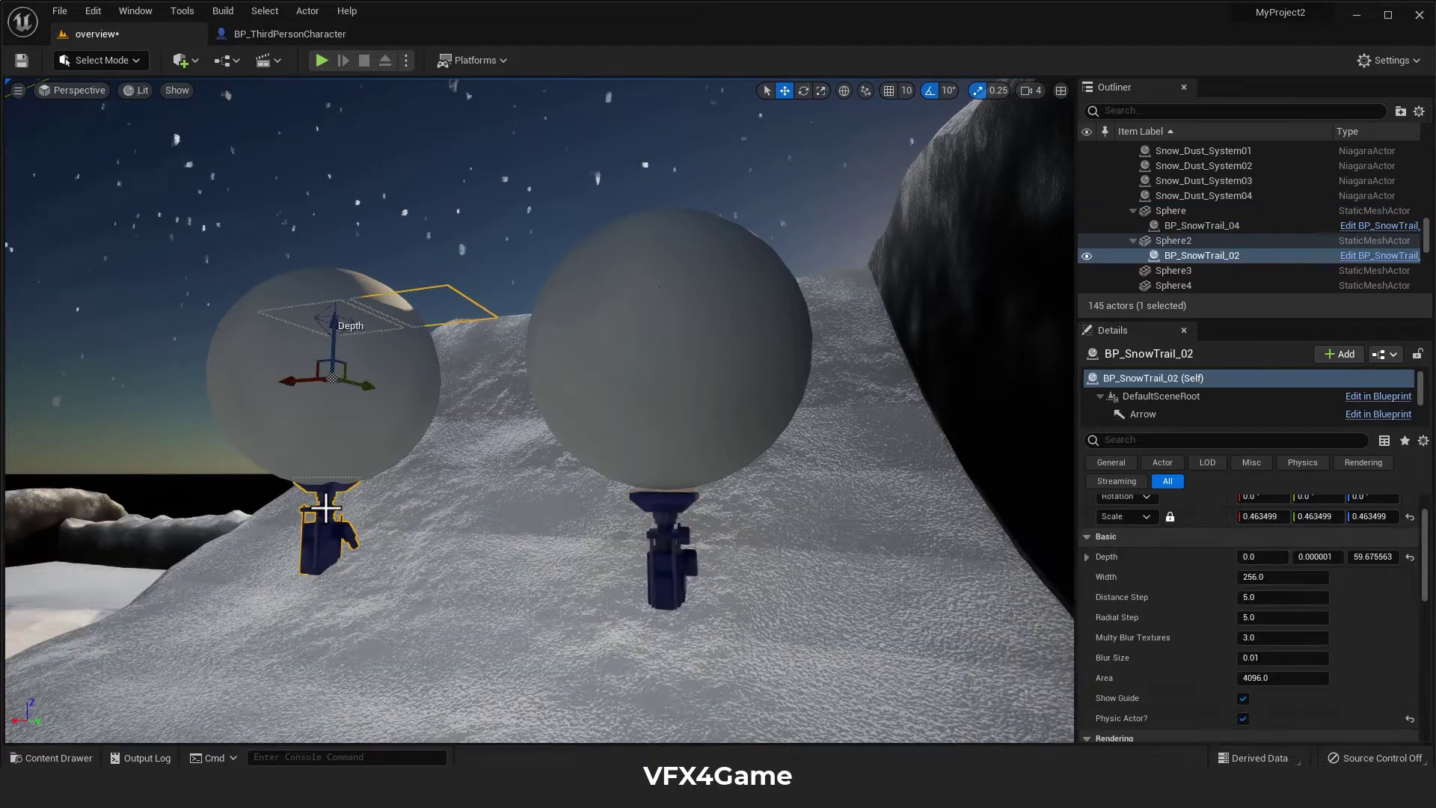
pyautogui.hotkey('ctrl', 'space')
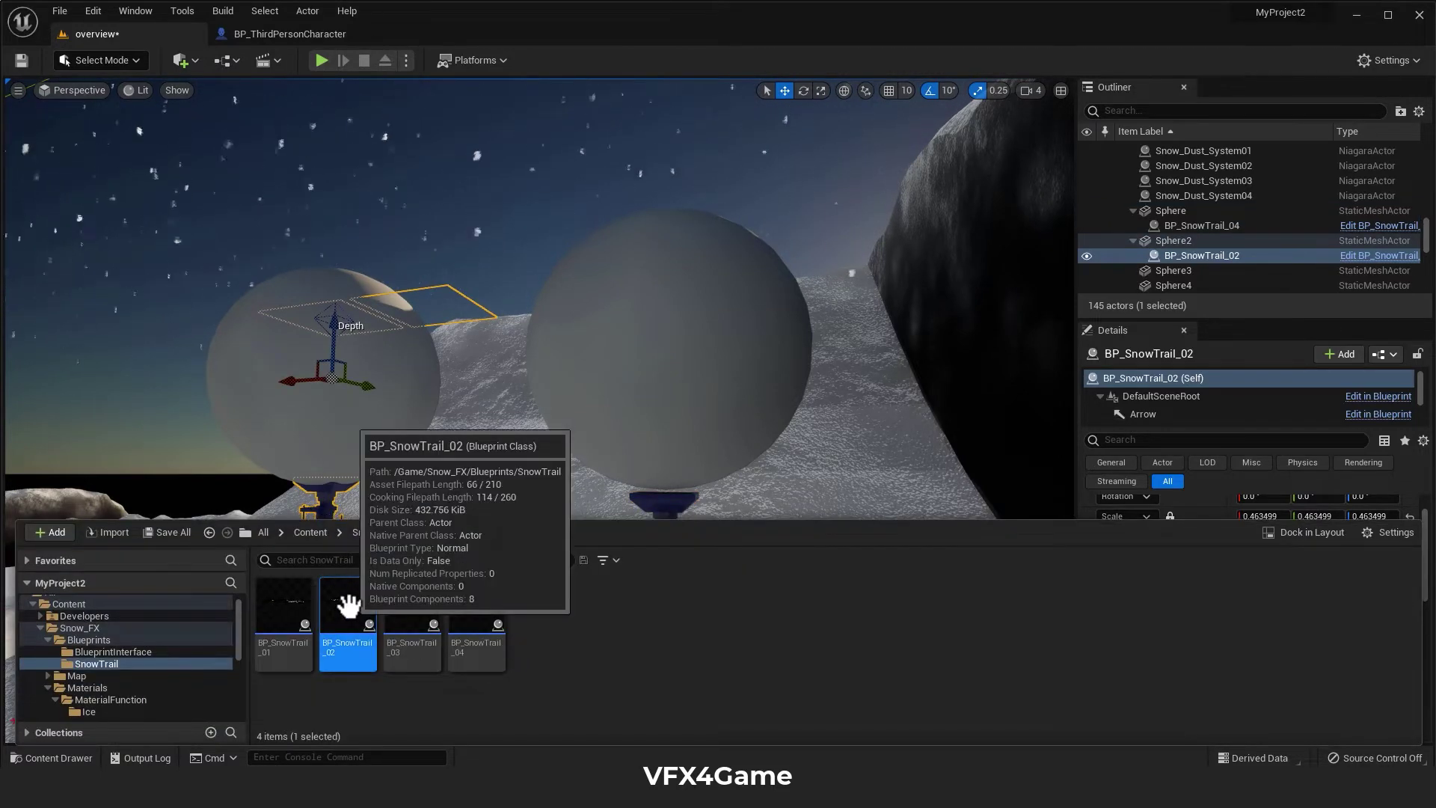
# Go back to the running mannequin and review the four SnowTrail blueprint assets beside it.
pyautogui.click(640, 183)
pyautogui.moveTo(642, 205); pyautogui.dragTo(867, 336, button='right')
pyautogui.moveTo(498, 412)
pyautogui.mouseDown(button='right')
pyautogui.moveTo(568, 352)
pyautogui.moveTo(449, 314)
pyautogui.moveTo(498, 412)
pyautogui.mouseUp(button='right')
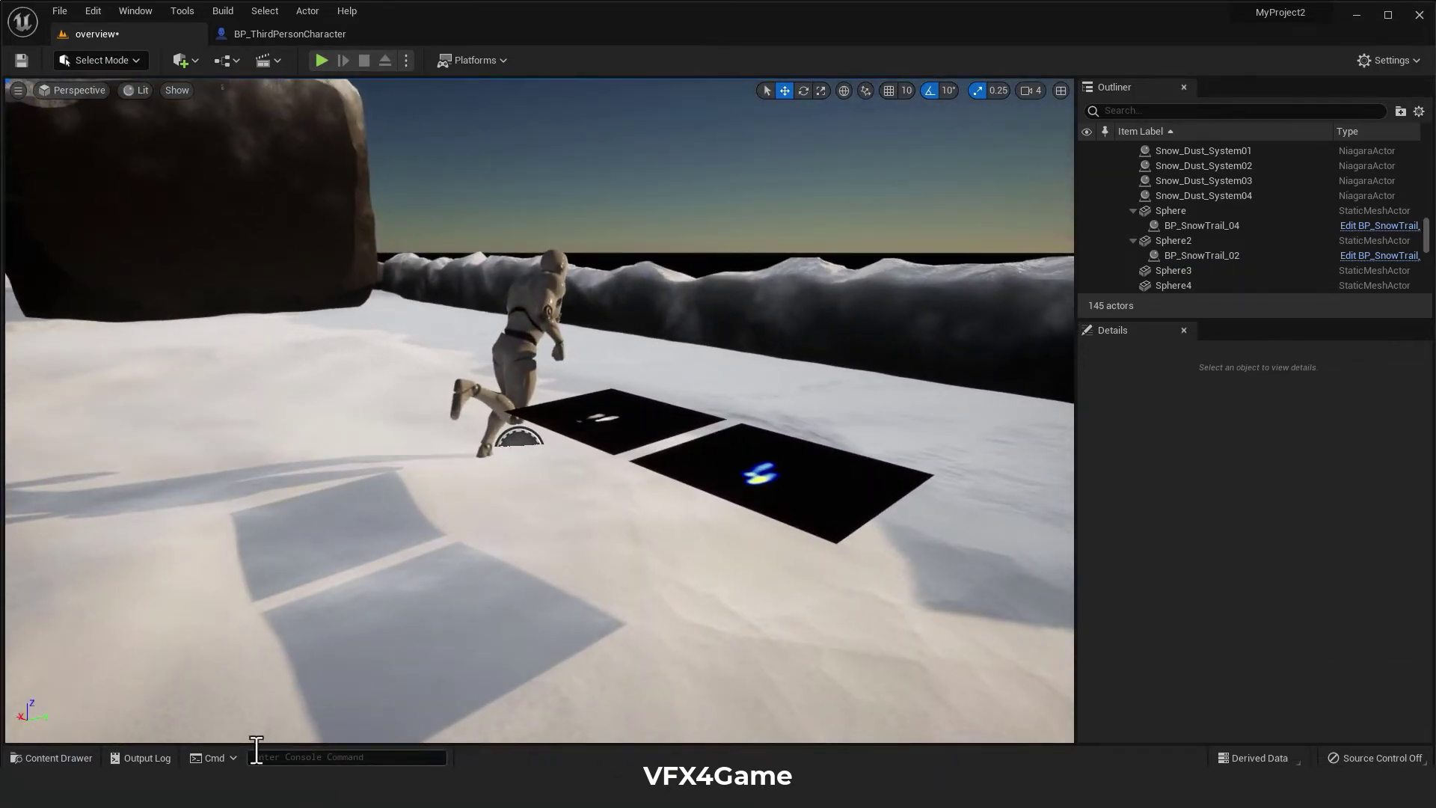
pyautogui.click(56, 757)
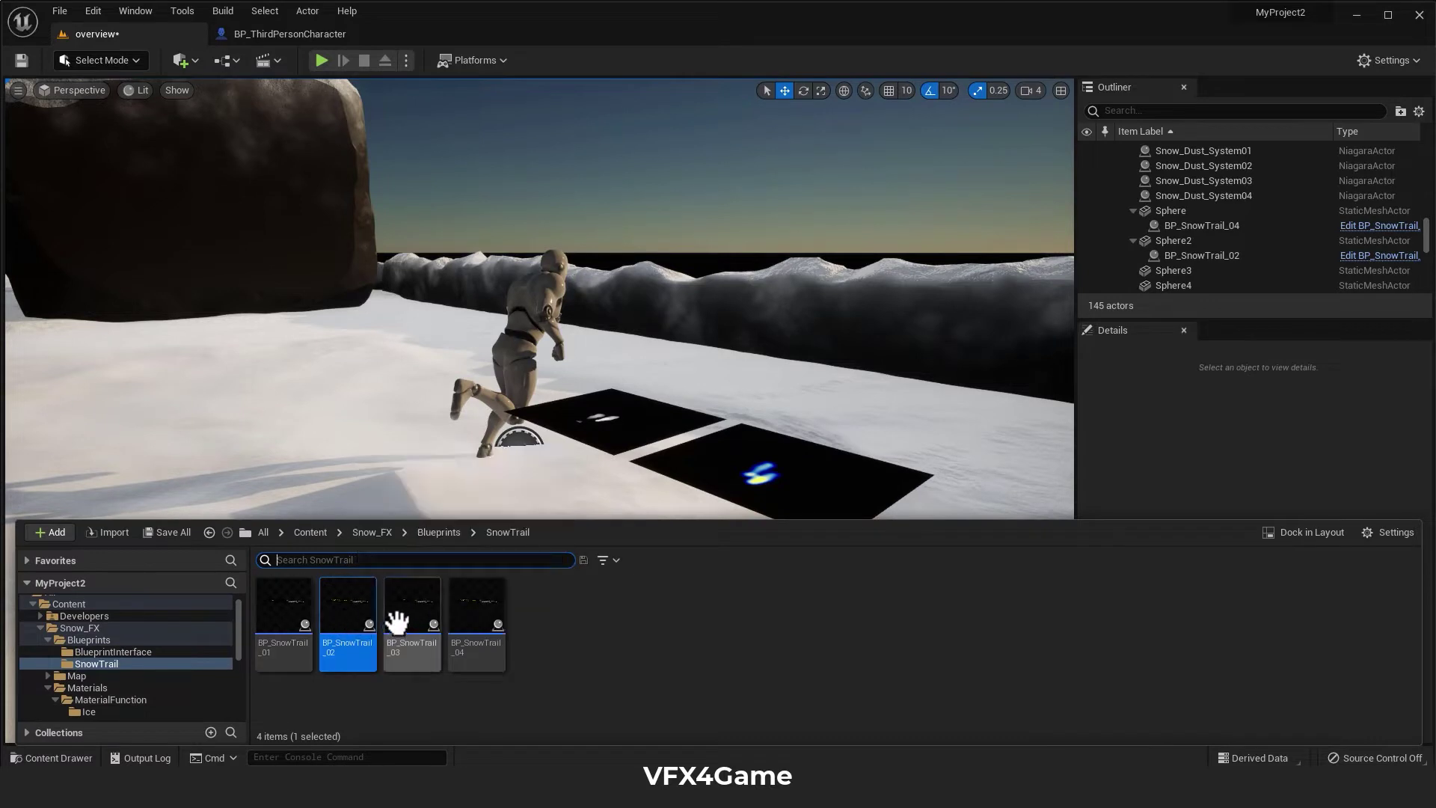
pyautogui.moveTo(427, 639)
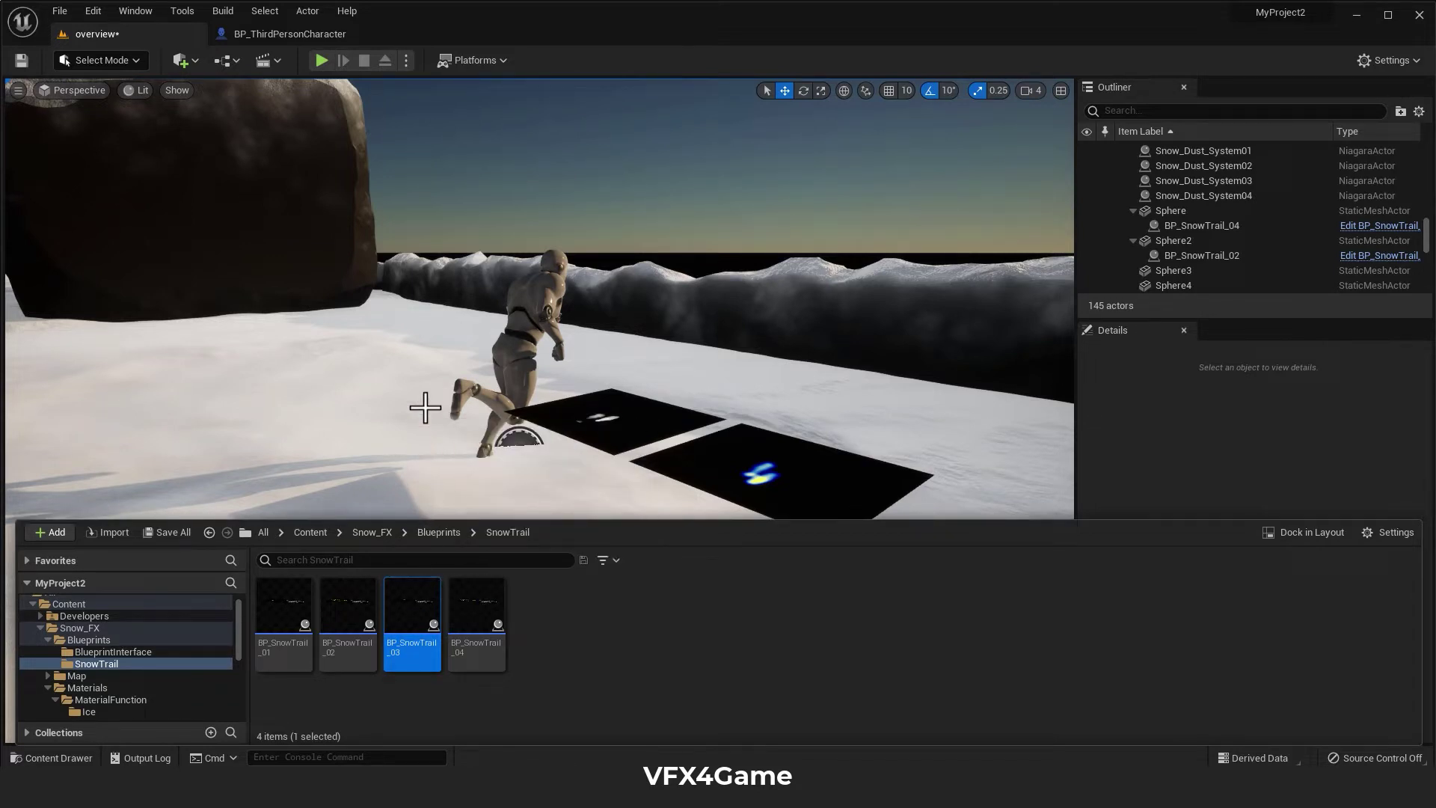
pyautogui.click(293, 590)
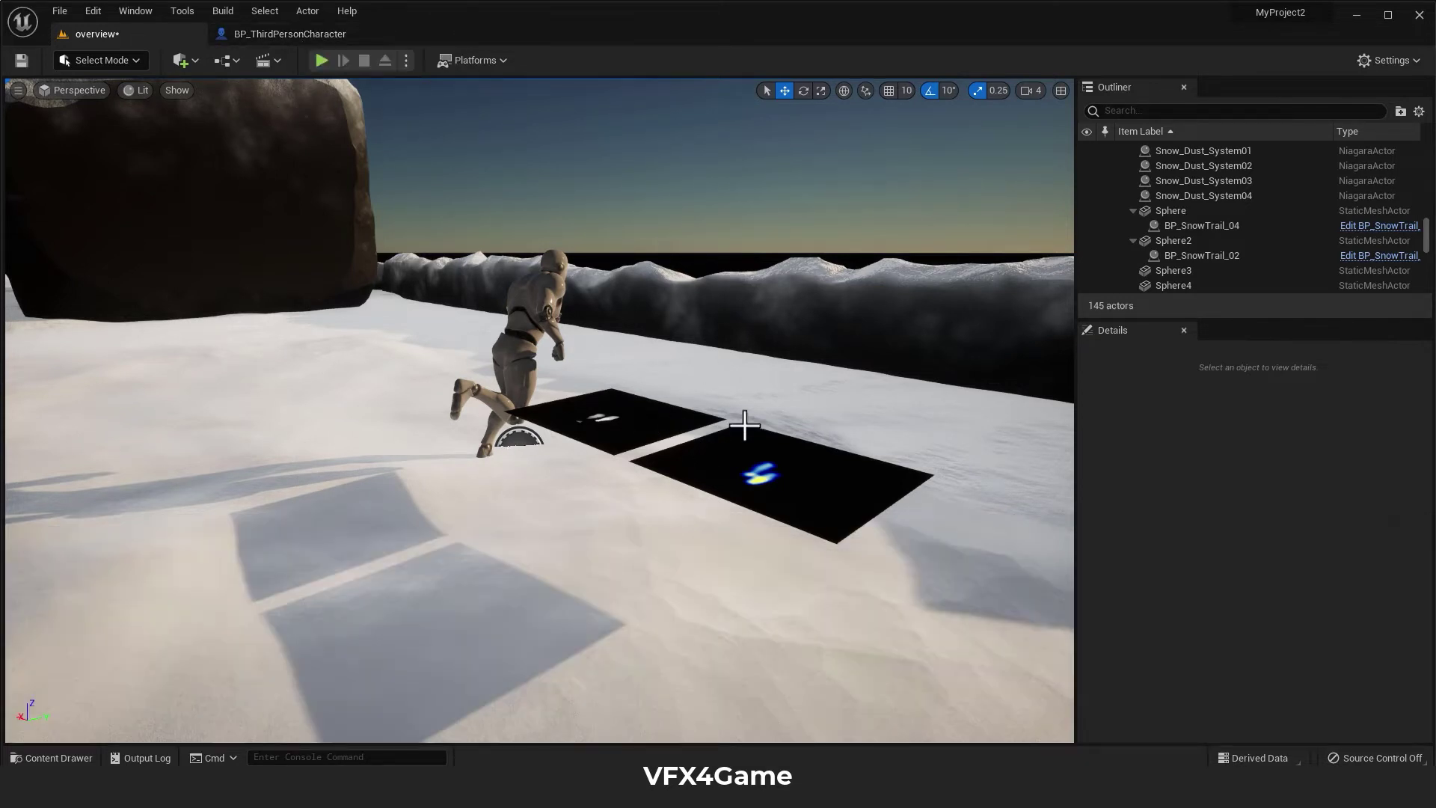
# Select the running mannequin's BP_SnowTrail_03 and examine its two trail guide planes from close up.
pyautogui.click(631, 433)
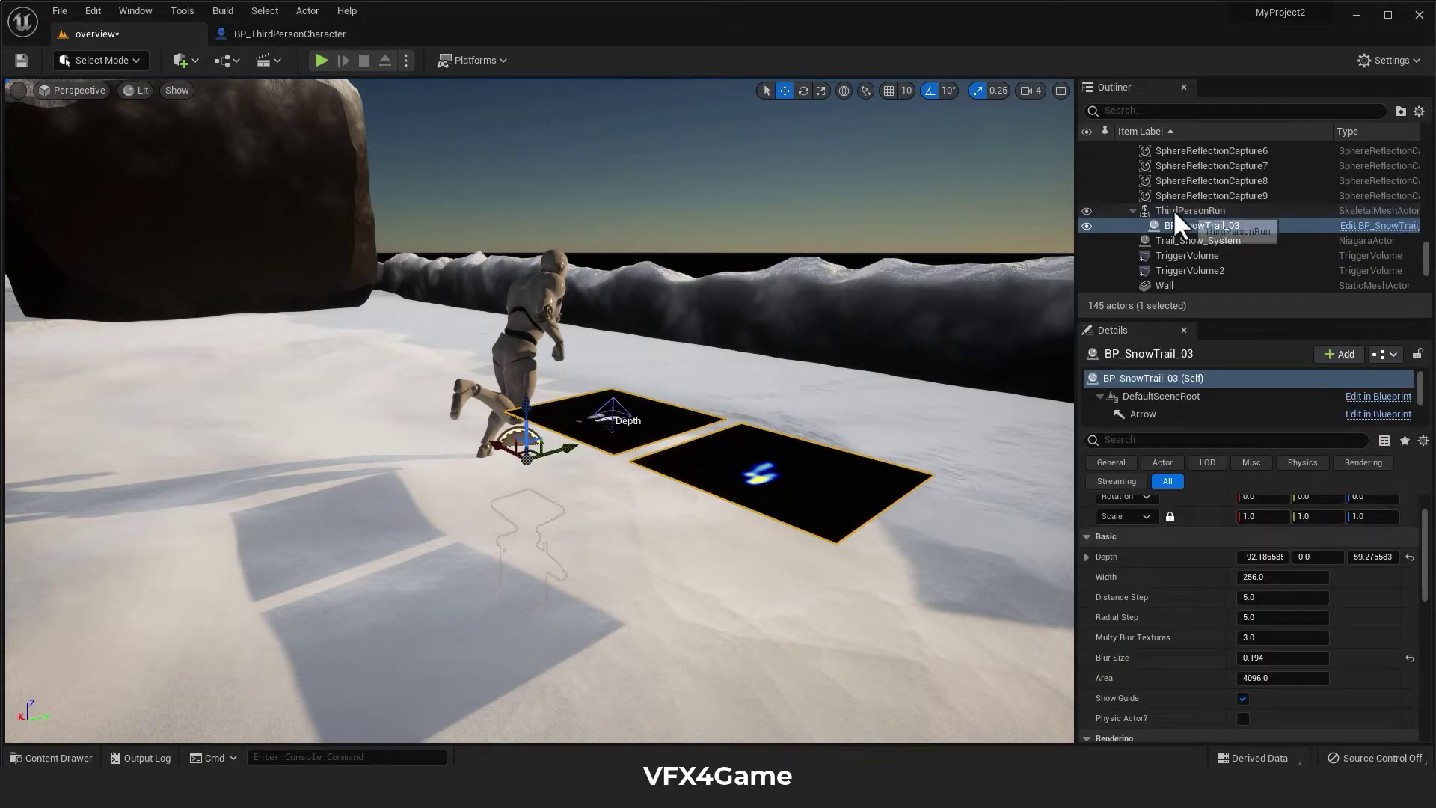
pyautogui.scroll(5, 586, 359)
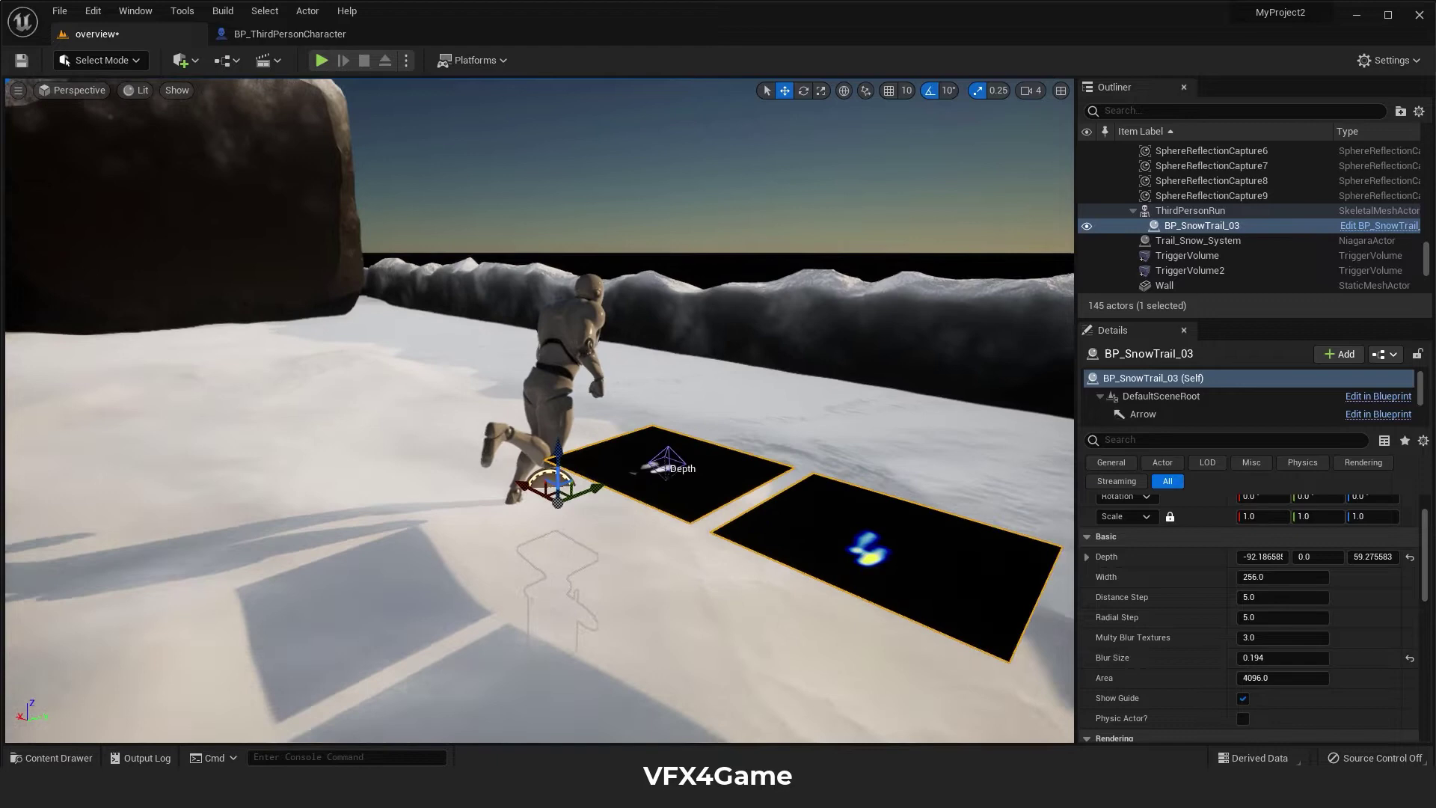
pyautogui.moveTo(443, 444); pyautogui.dragTo(443, 666, button='middle')
pyautogui.moveTo(616, 389); pyautogui.dragTo(598, 120, button='middle')
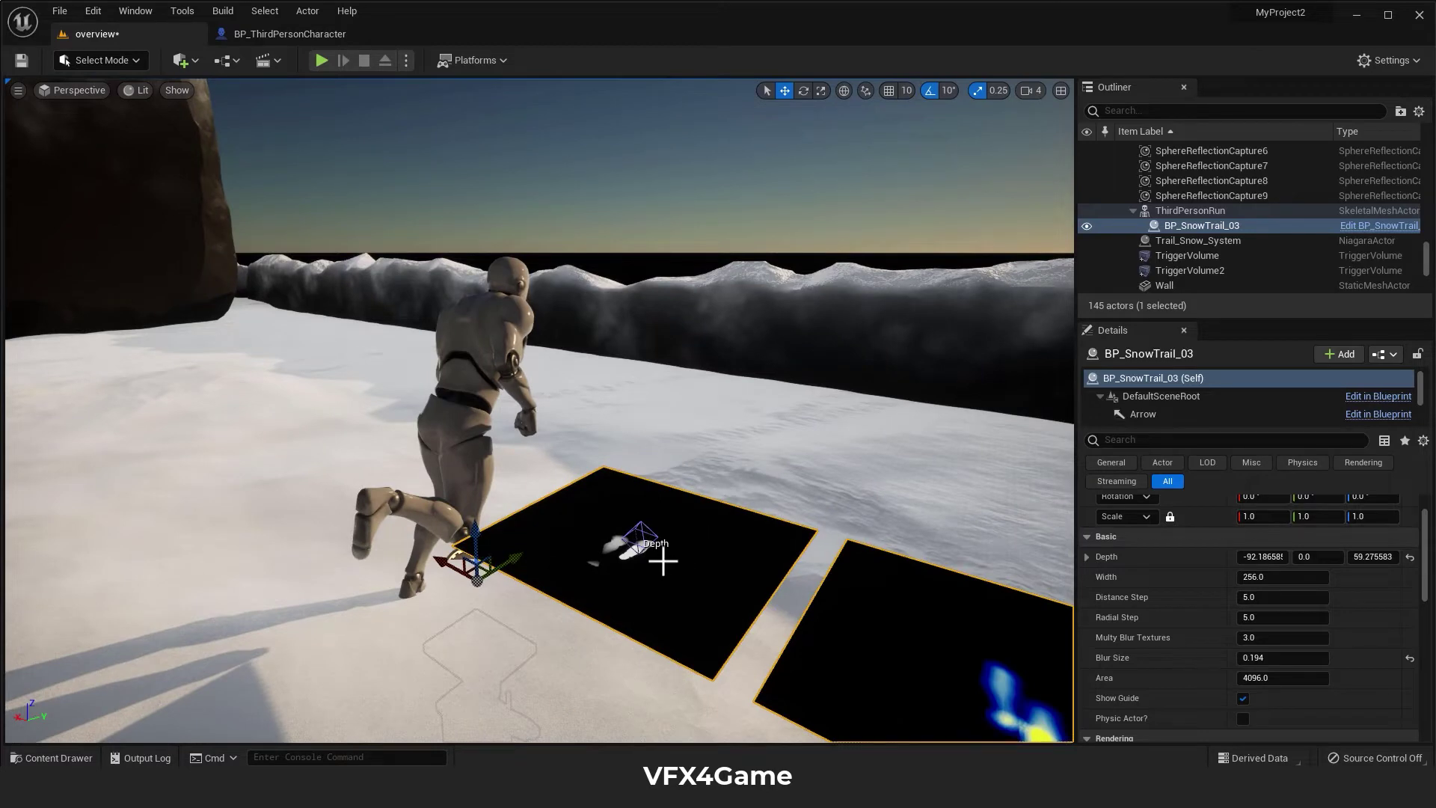
pyautogui.moveTo(658, 508); pyautogui.dragTo(740, 569, button='right')
pyautogui.moveTo(563, 532); pyautogui.dragTo(581, 442)
pyautogui.moveTo(580, 524); pyautogui.dragTo(580, 598, button='middle')
pyautogui.scroll(-3, 580, 525)
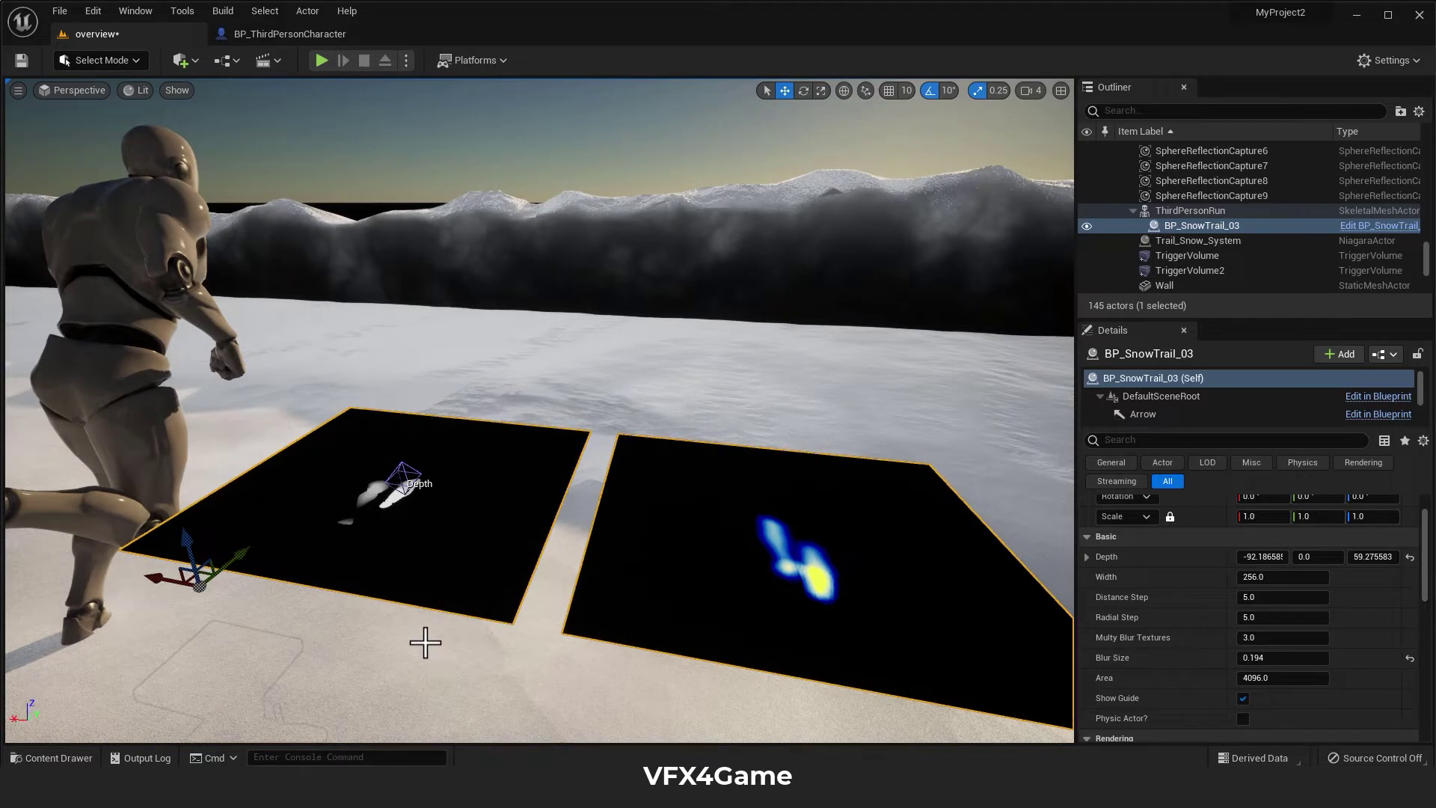
# Move BP_SnowTrail_03's Depth point closer to the mannequin, to about X -39.52 and Z 46.04.
pyautogui.click(400, 476)
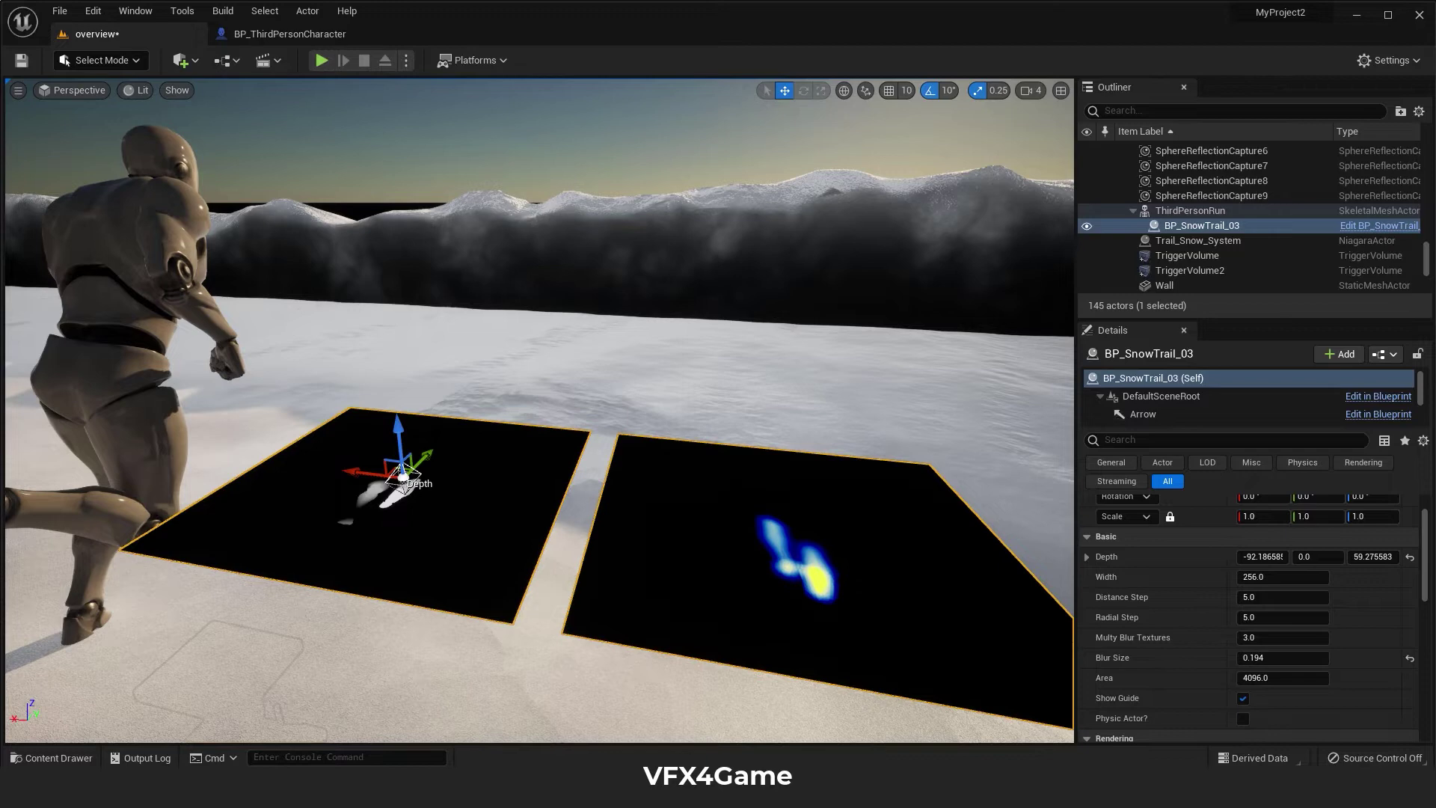
pyautogui.keyDown('alt'); pyautogui.moveTo(454, 494); pyautogui.dragTo(549, 493); pyautogui.keyUp('alt')
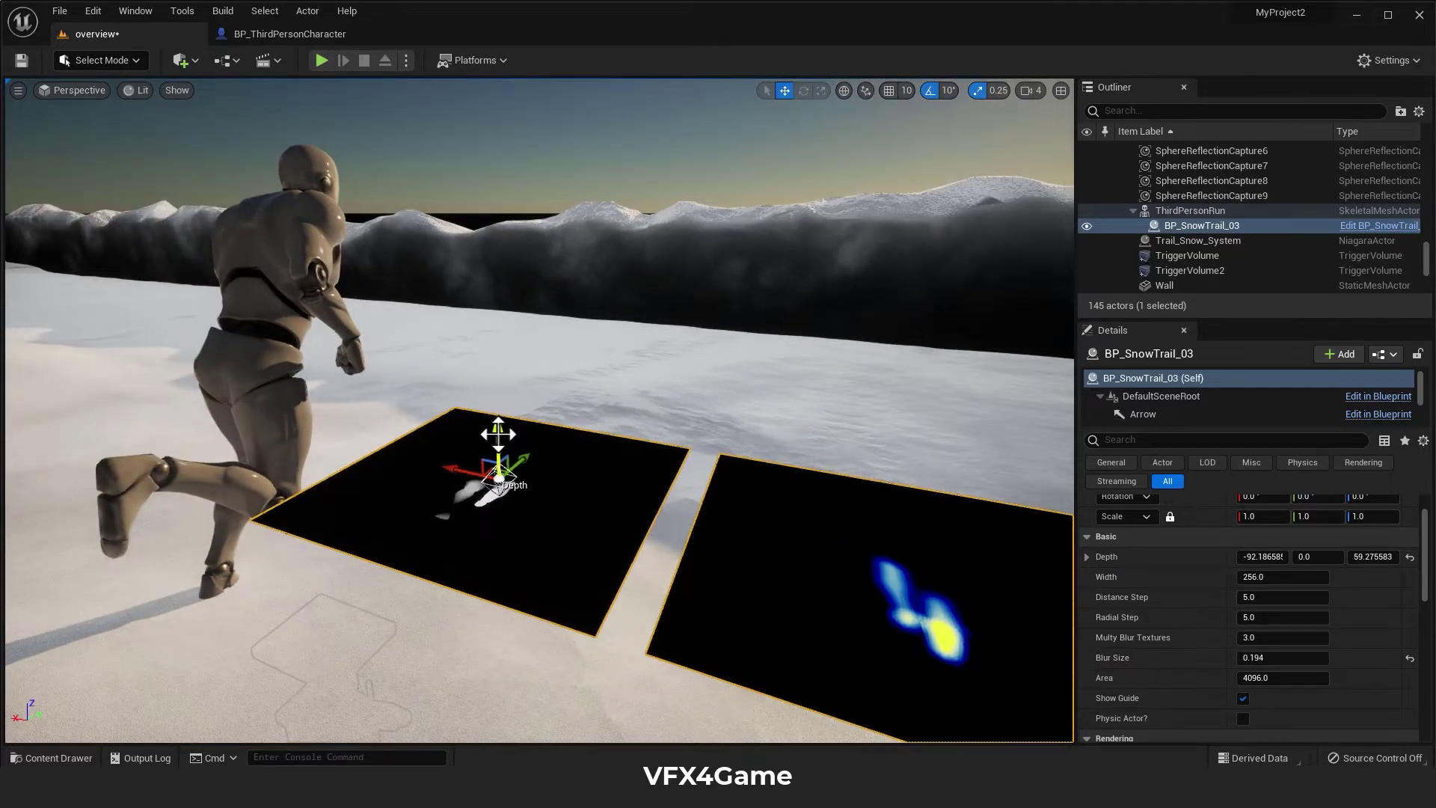
pyautogui.moveTo(498, 439); pyautogui.dragTo(333, 473)
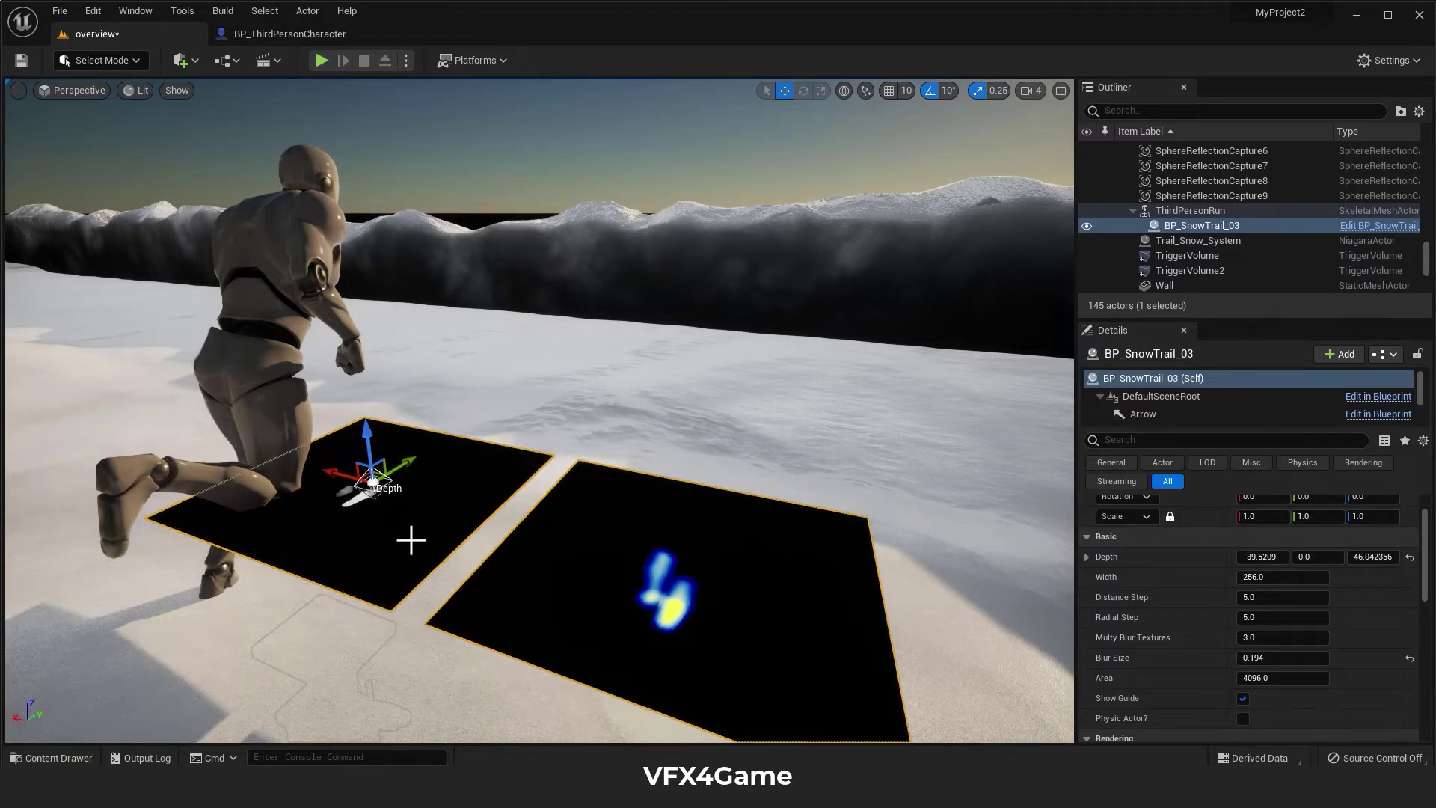
# Lower BP_SnowTrail_03's Depth point to about Z 16.1, checking the captured foot shape on the guide plane.
pyautogui.moveTo(411, 540); pyautogui.dragTo(521, 490, button='right')
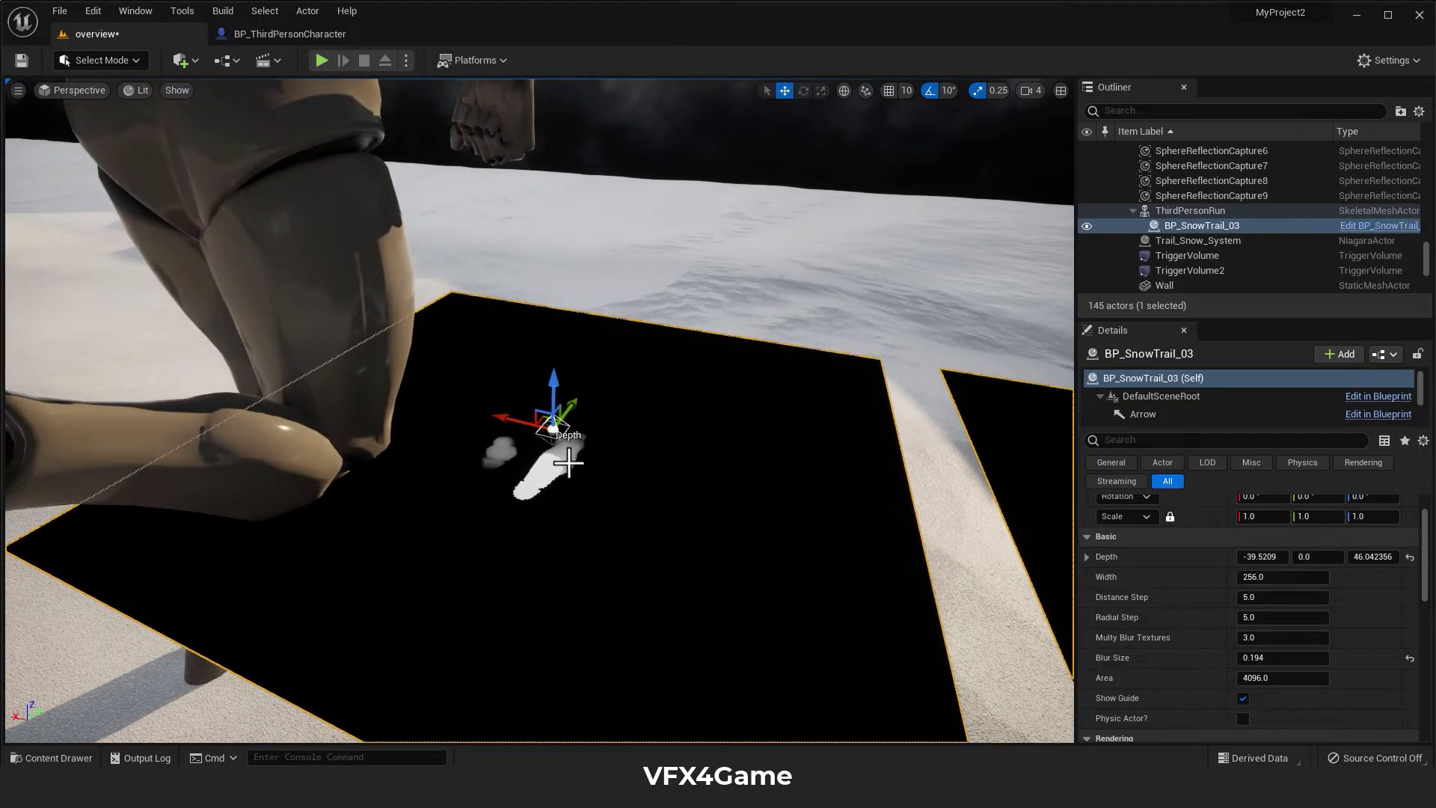
pyautogui.moveTo(537, 554); pyautogui.dragTo(538, 547, button='middle')
pyautogui.moveTo(547, 510); pyautogui.dragTo(517, 474)
pyautogui.moveTo(569, 403); pyautogui.dragTo(484, 201, button='right')
pyautogui.moveTo(481, 151); pyautogui.dragTo(438, 325)
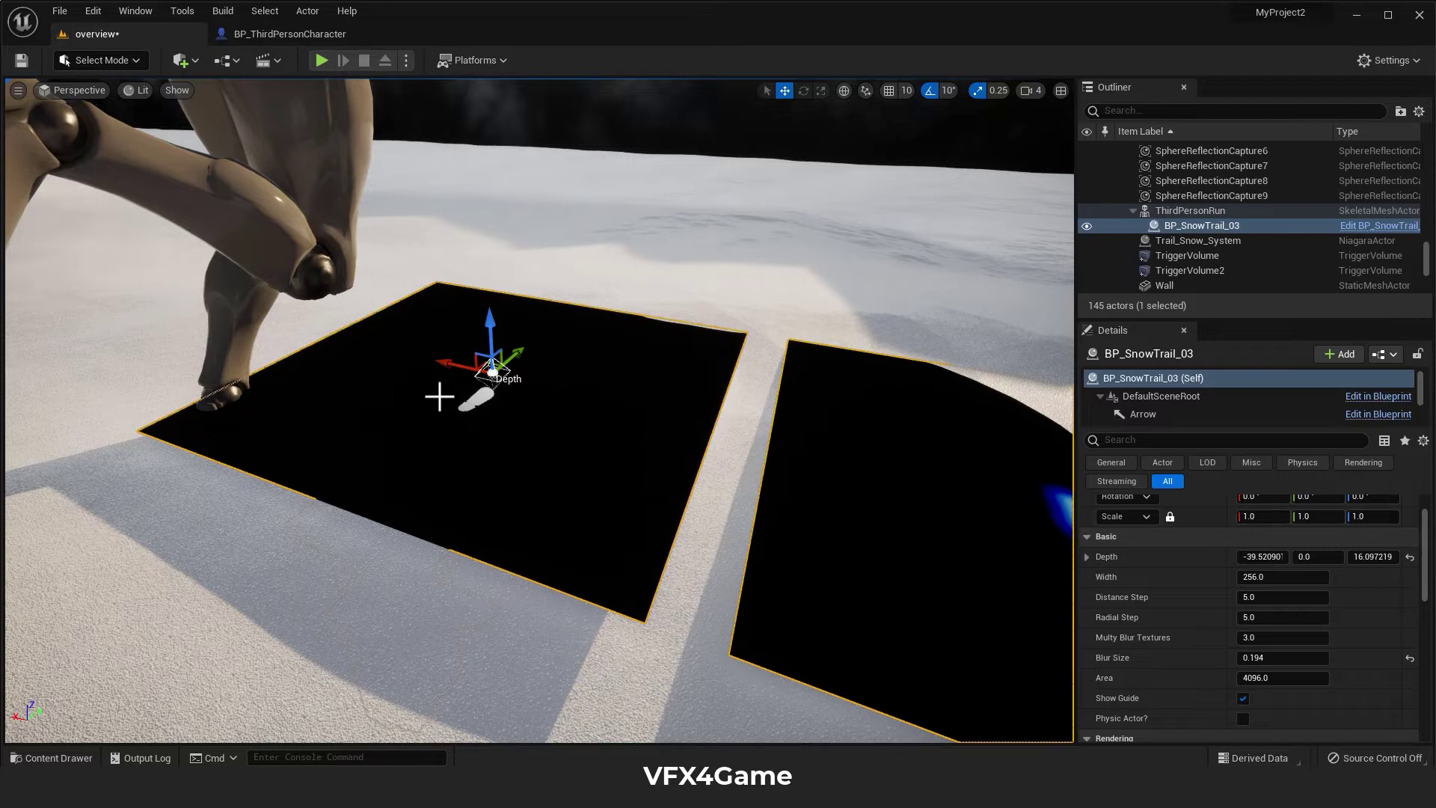
# Run BP_SnowTrail_03's Update event and examine the refreshed footprint on the second guide plane from close up.
pyautogui.moveTo(519, 442); pyautogui.dragTo(674, 425, button='right')
pyautogui.scroll(-2, 1199, 658)
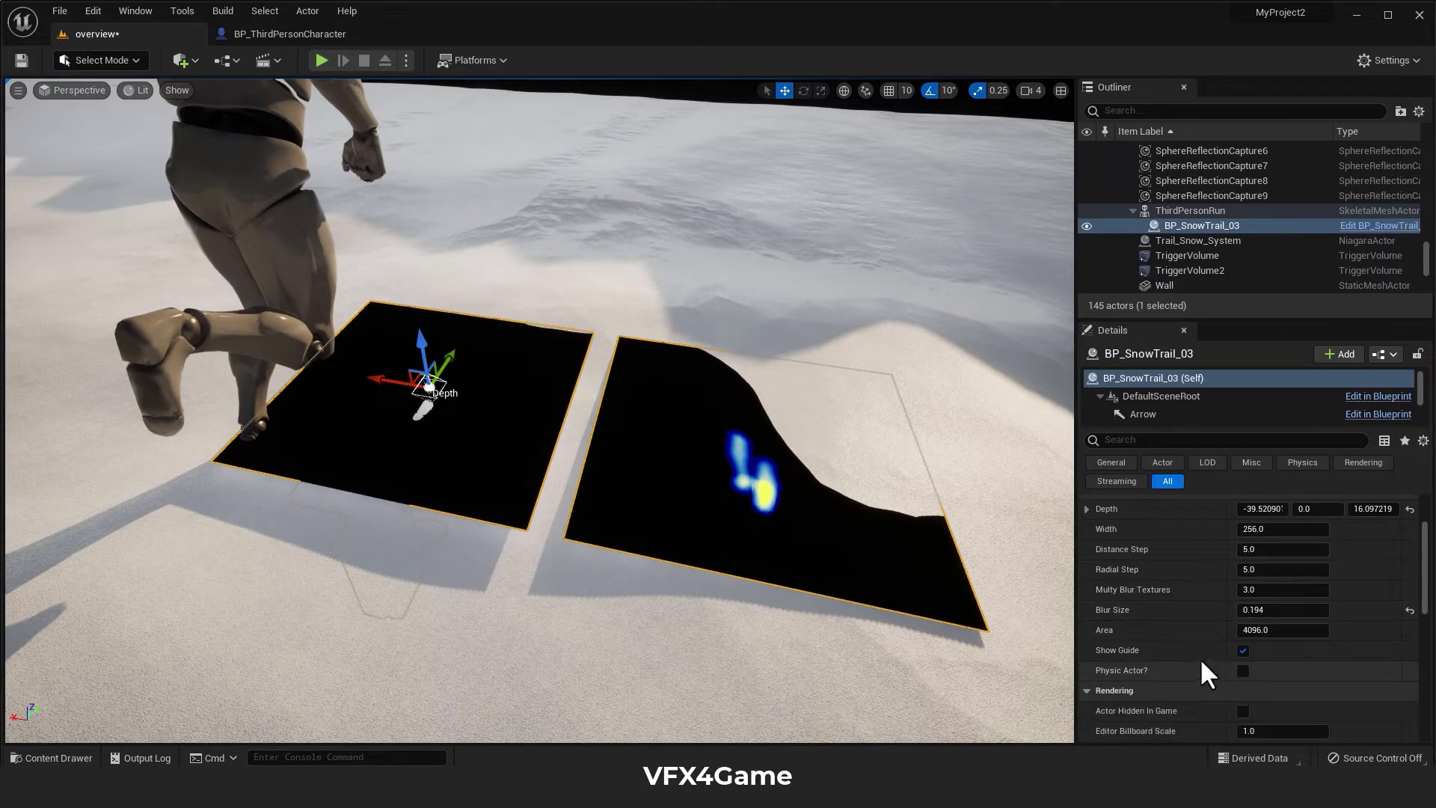
pyautogui.scroll(-5, 1201, 625)
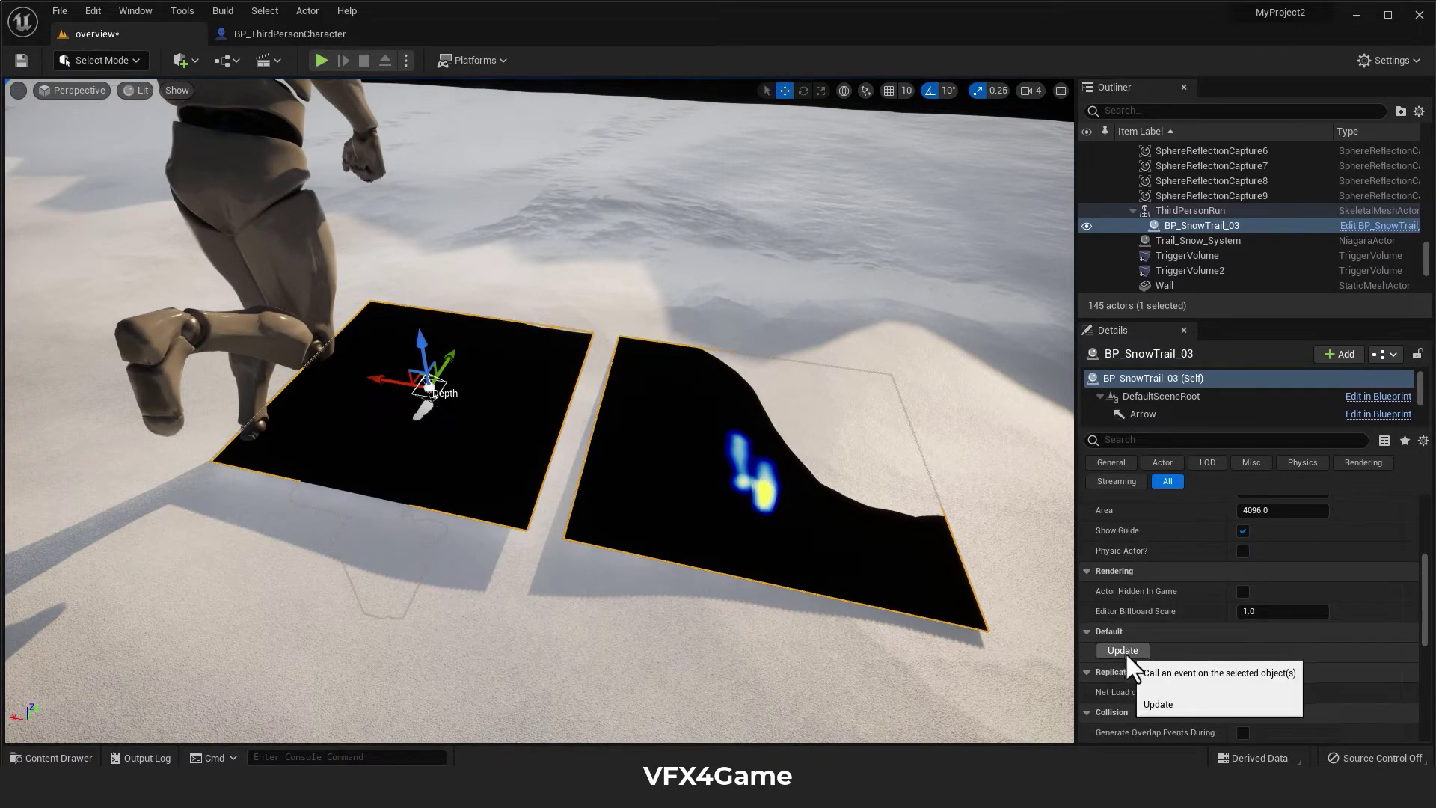
pyautogui.click(1124, 648)
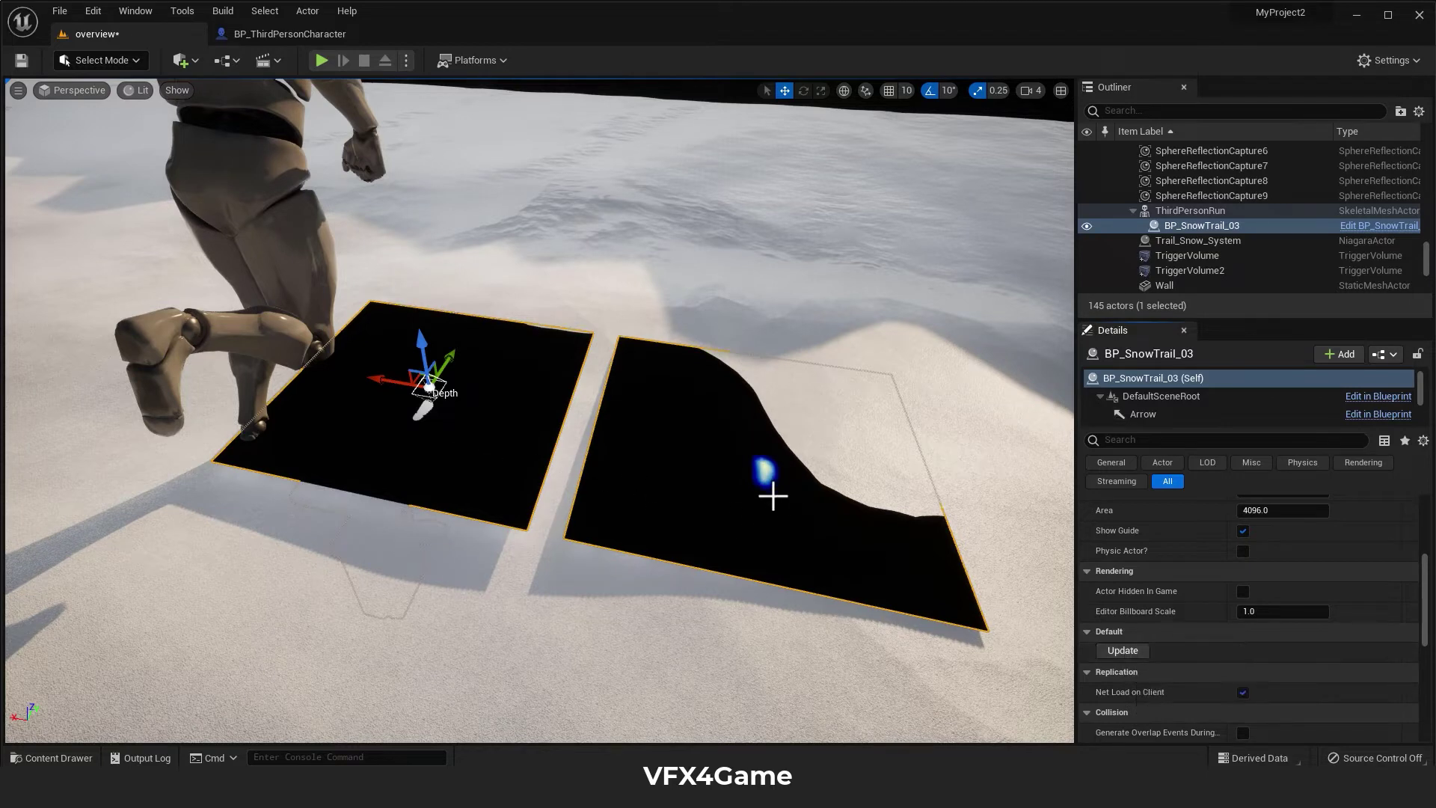
pyautogui.moveTo(789, 489); pyautogui.dragTo(815, 516, button='right')
pyautogui.moveTo(703, 461); pyautogui.dragTo(676, 409)
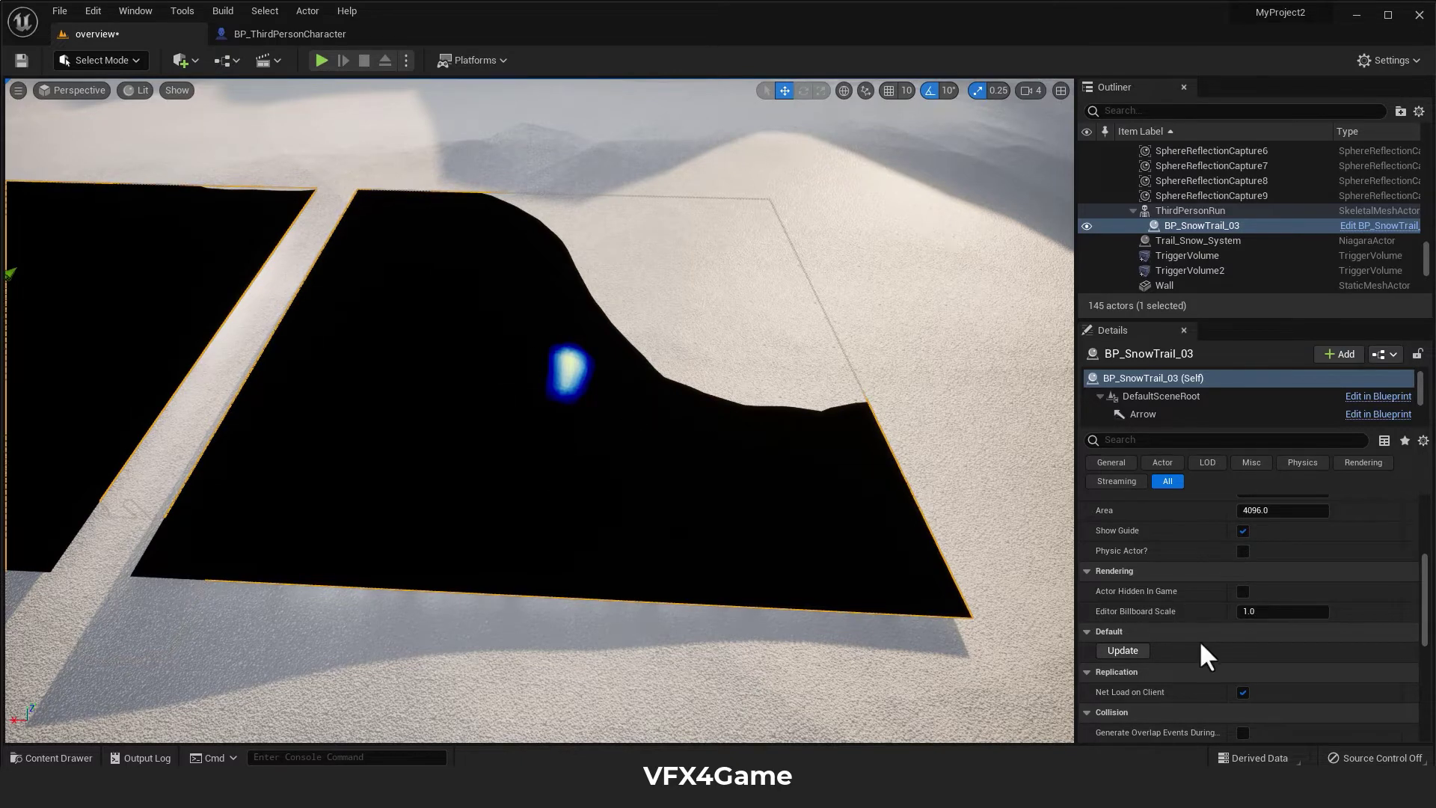
# Set BP_SnowTrail_03's Blur Size to 0.146 and its Multy Blur Textures to about 4.2.
pyautogui.scroll(5, 1199, 639)
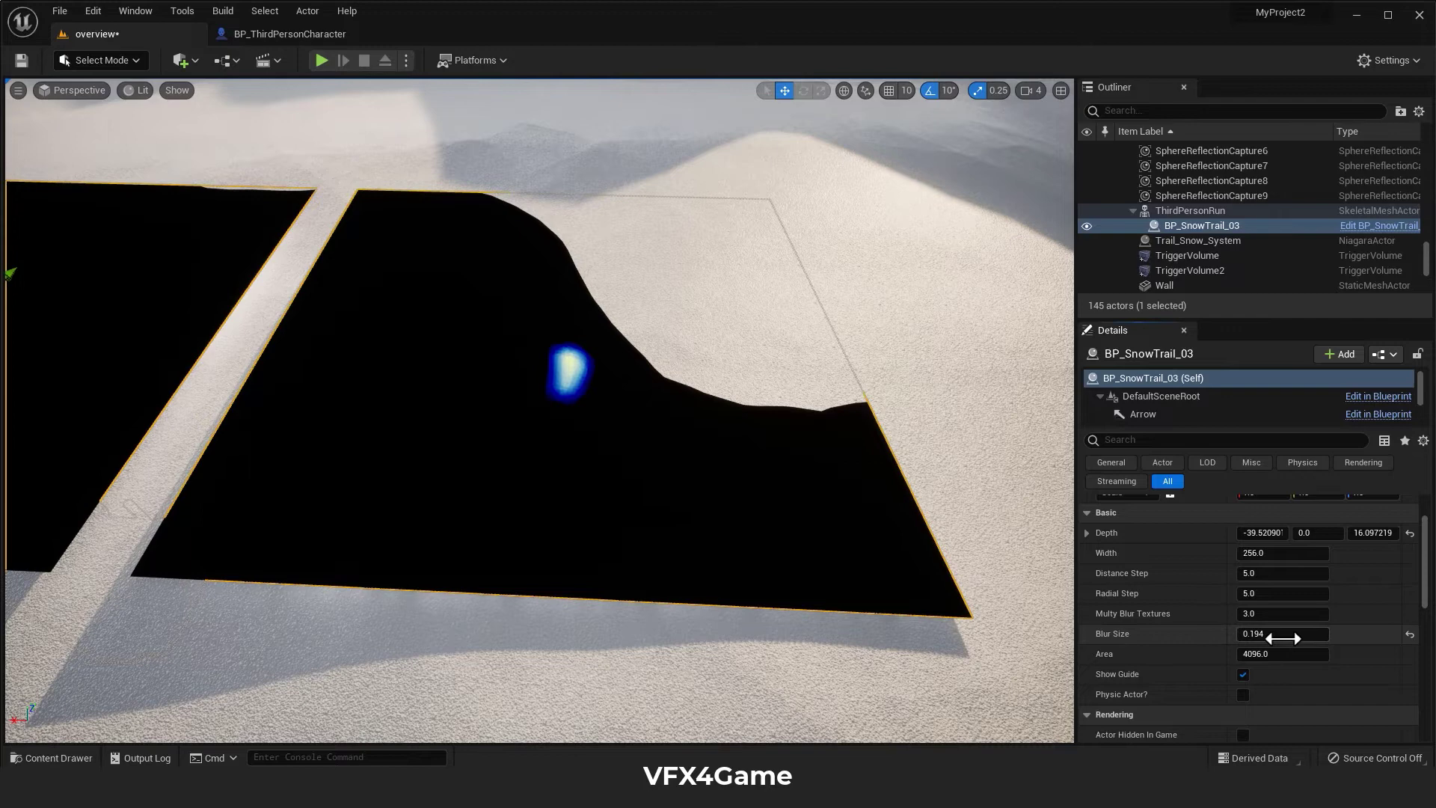
pyautogui.moveTo(1281, 633); pyautogui.dragTo(1244, 634)
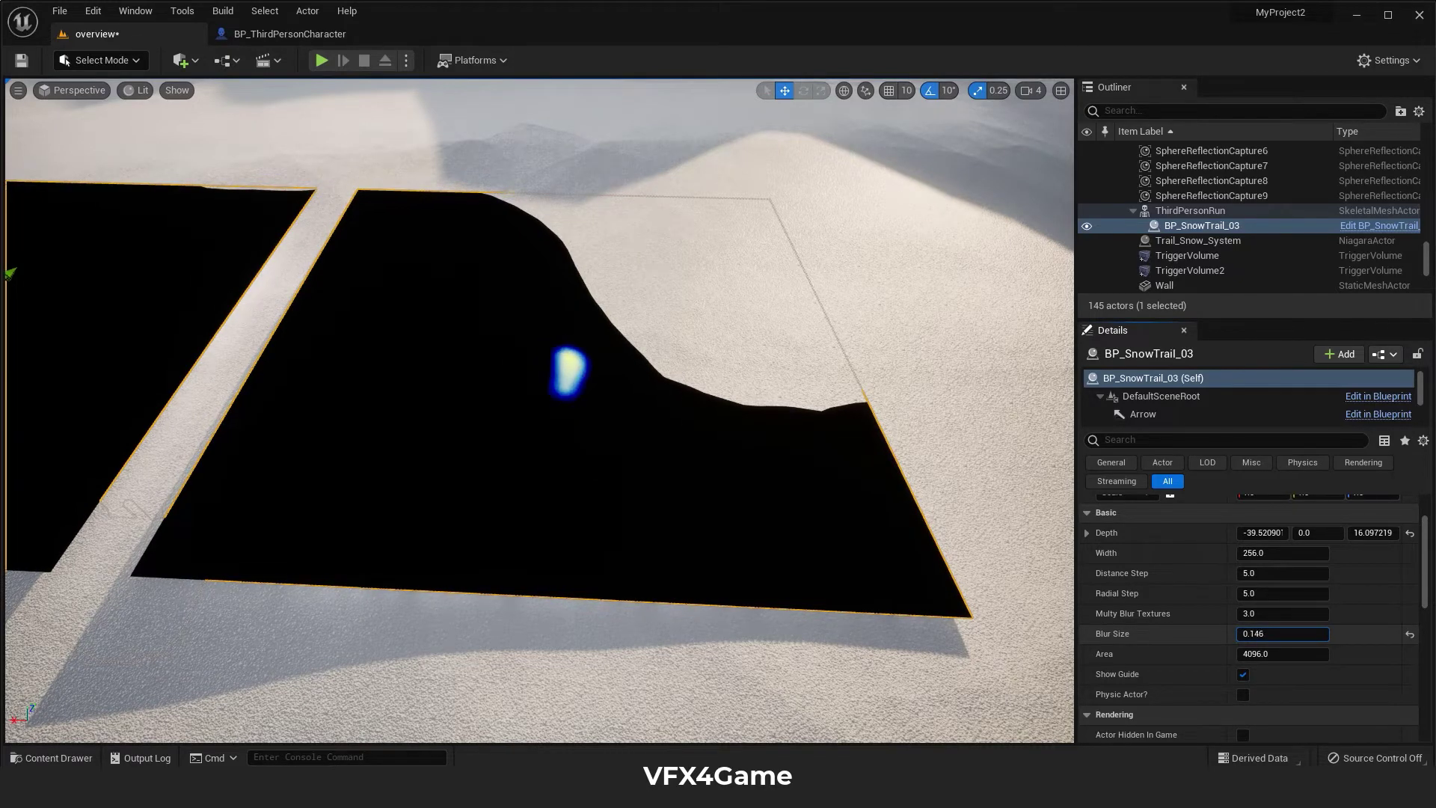
pyautogui.moveTo(1279, 616)
pyautogui.mouseDown()
pyautogui.moveTo(1263, 616)
pyautogui.moveTo(1301, 616)
pyautogui.mouseUp()
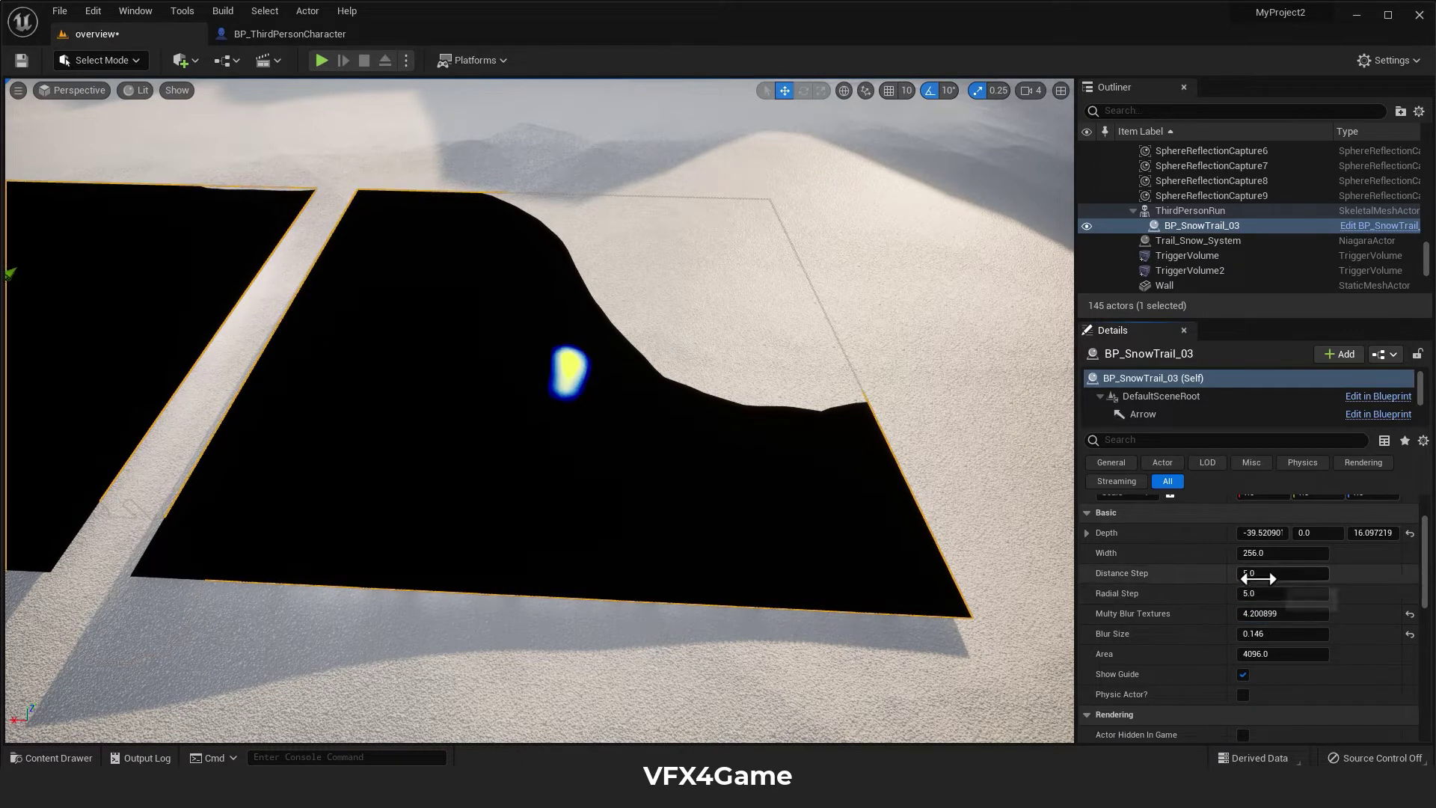
# Raise BP_SnowTrail_03's Distance Step to about 19.53 and Radial Step to about 11.64, watching the footprint's blur up close.
pyautogui.moveTo(615, 398); pyautogui.dragTo(615, 291)
pyautogui.moveTo(614, 292); pyautogui.dragTo(615, 419, button='right')
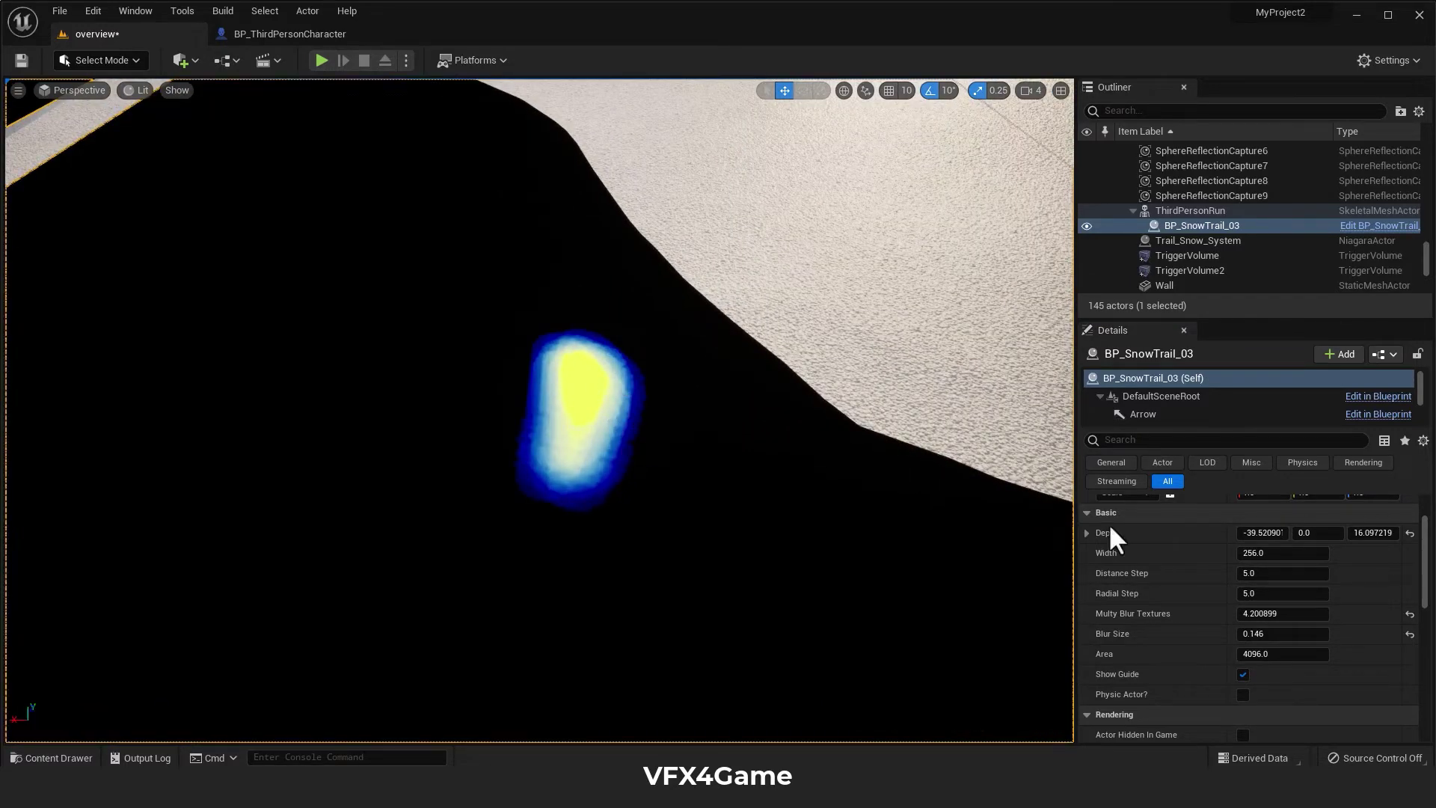
pyautogui.moveTo(1271, 573)
pyautogui.mouseDown()
pyautogui.moveTo(1308, 573)
pyautogui.moveTo(1271, 594)
pyautogui.moveTo(1289, 593)
pyautogui.moveTo(1271, 577)
pyautogui.moveTo(1286, 593)
pyautogui.mouseUp()
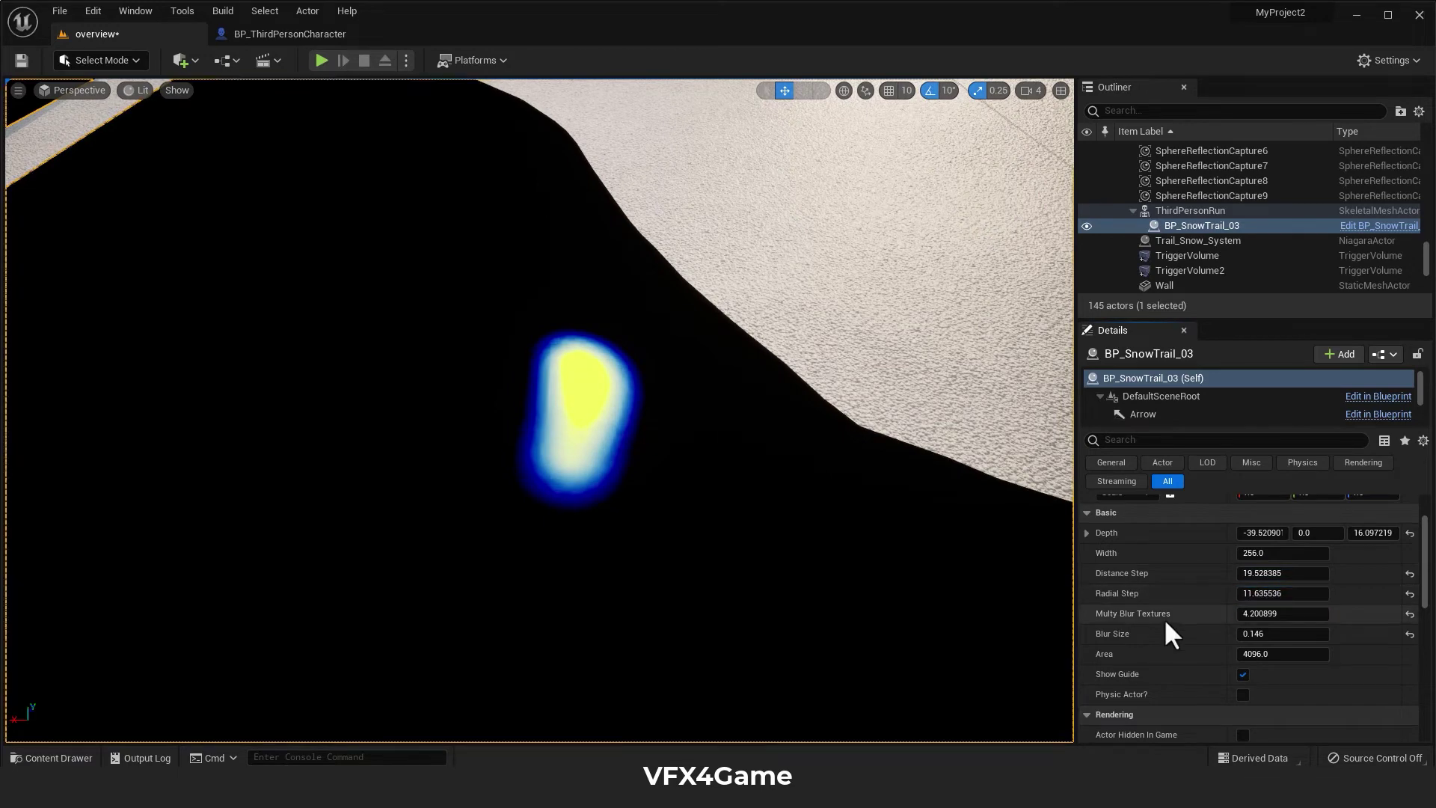
pyautogui.scroll(1, 1215, 582)
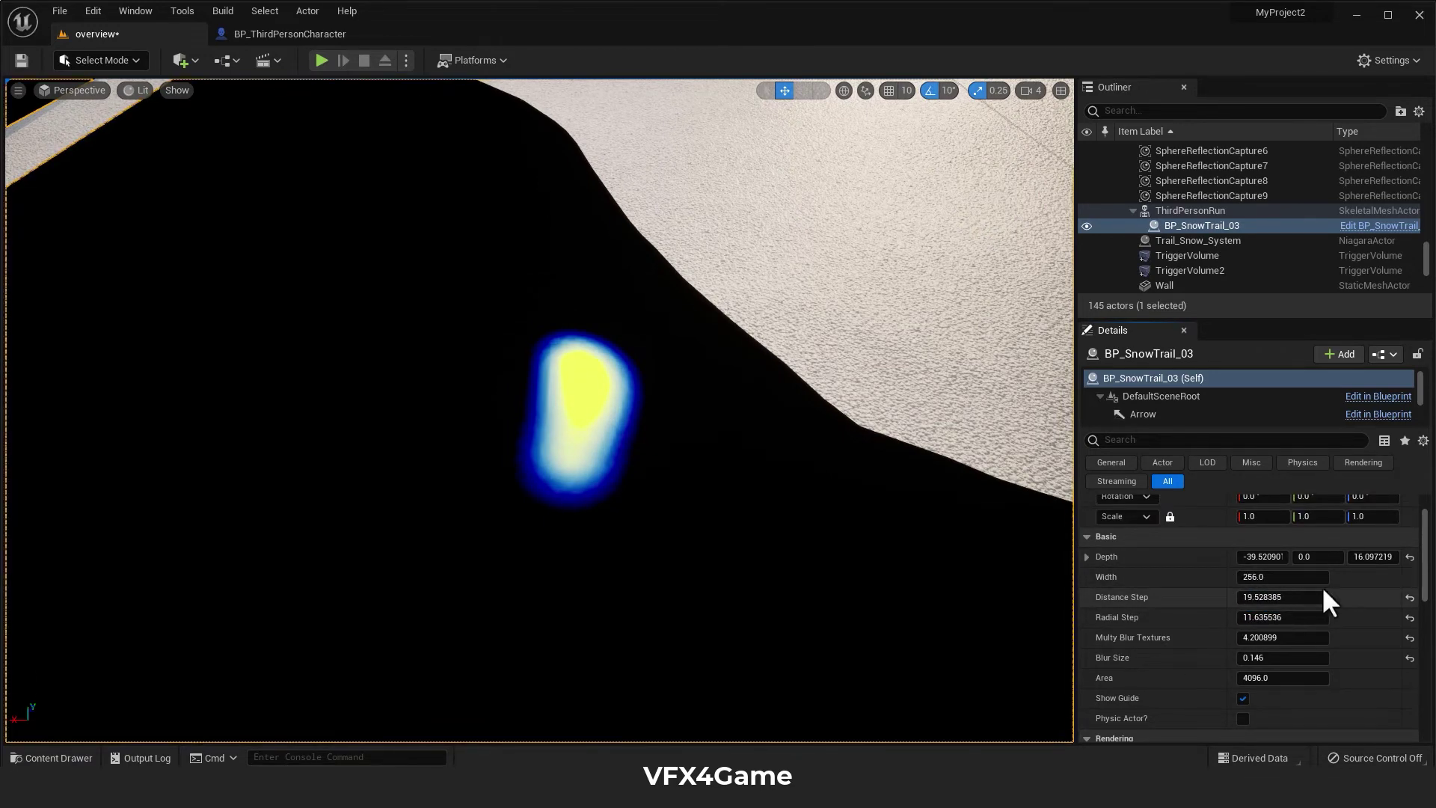
# Reduce BP_SnowTrail_03's Width to about 125.5 while viewing the mannequin and both guide planes.
pyautogui.moveTo(805, 416); pyautogui.dragTo(710, 273, button='right')
pyautogui.press('s')
pyautogui.press('s')
pyautogui.moveTo(391, 280); pyautogui.dragTo(359, 303, button='right')
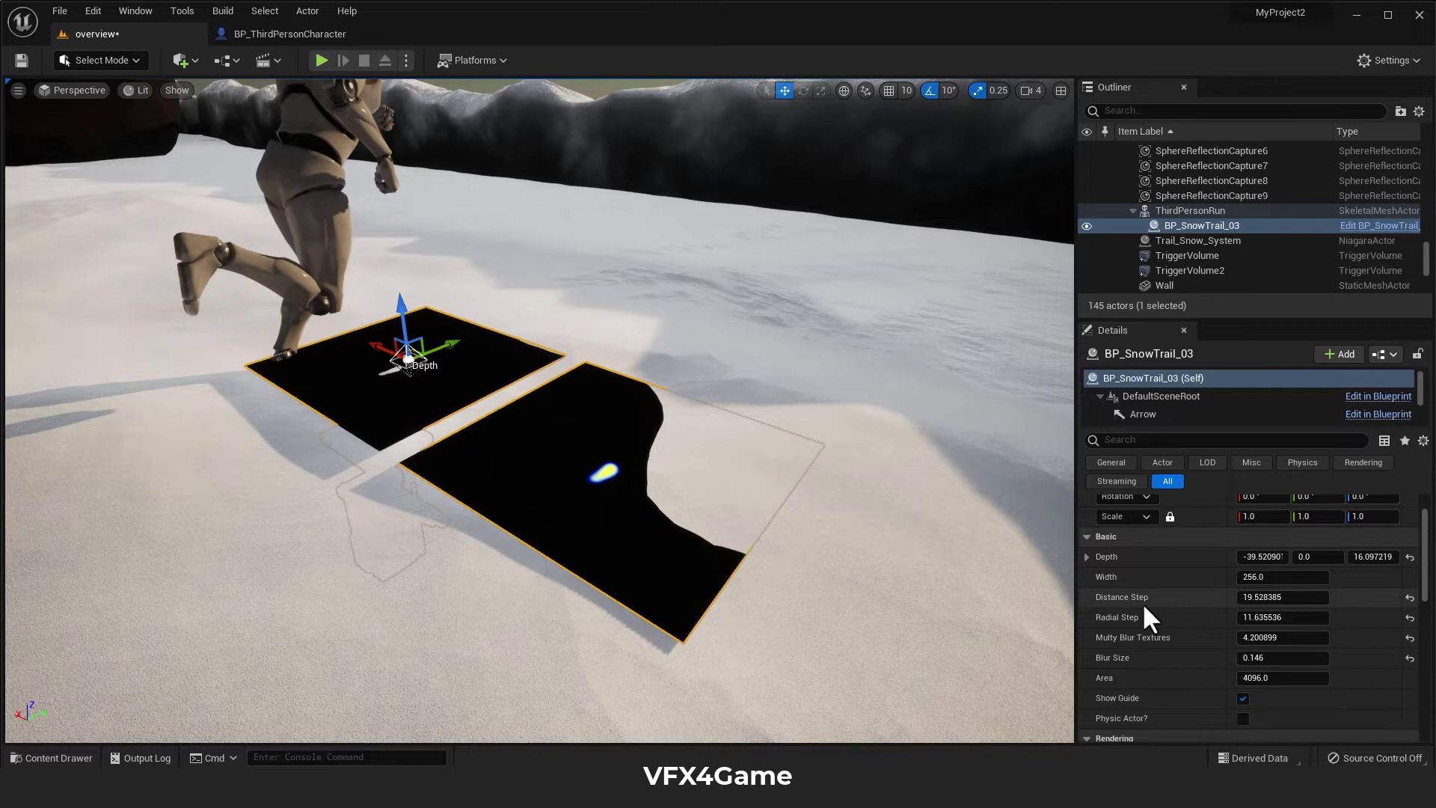
pyautogui.moveTo(1263, 576); pyautogui.dragTo(1233, 576)
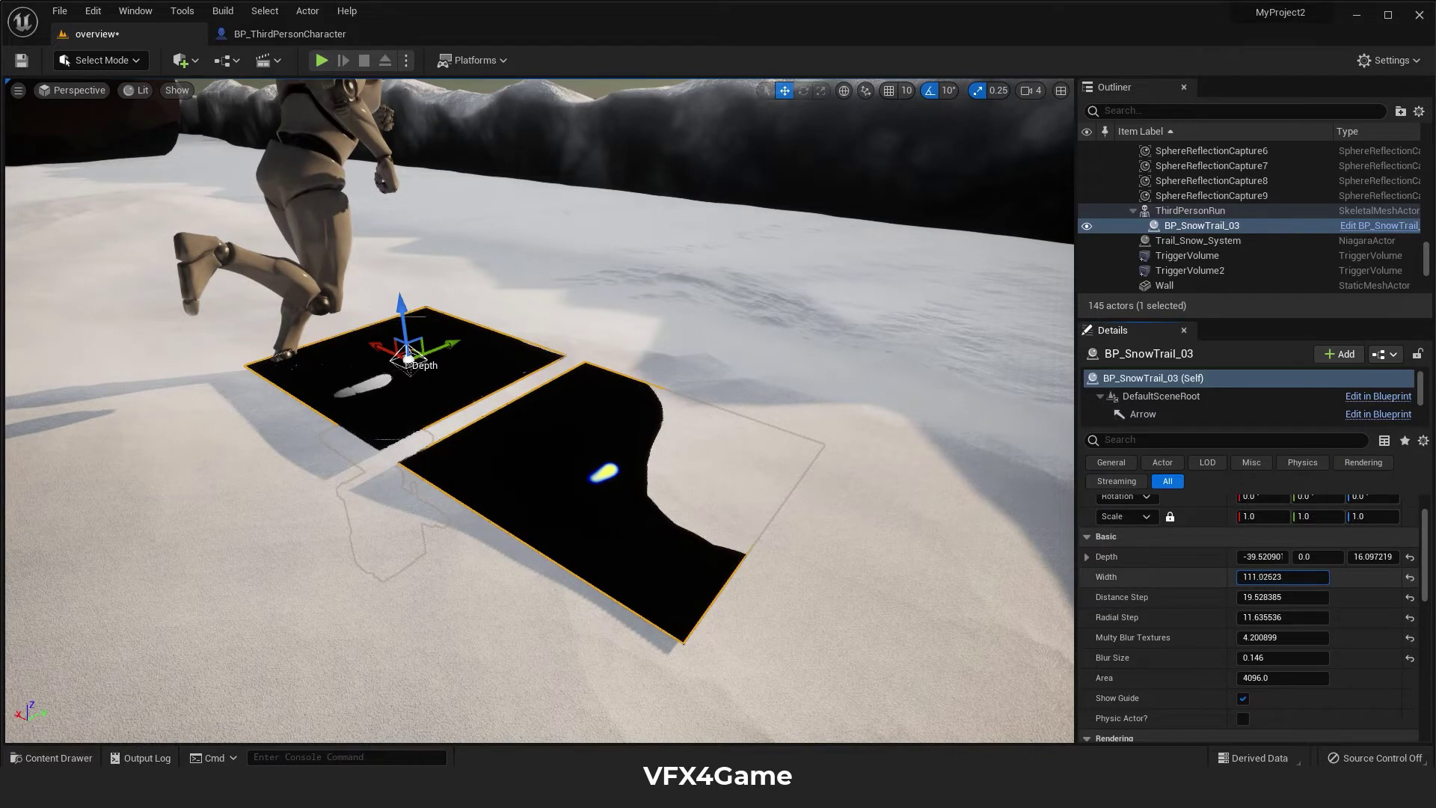
pyautogui.moveTo(1263, 577); pyautogui.dragTo(1241, 577)
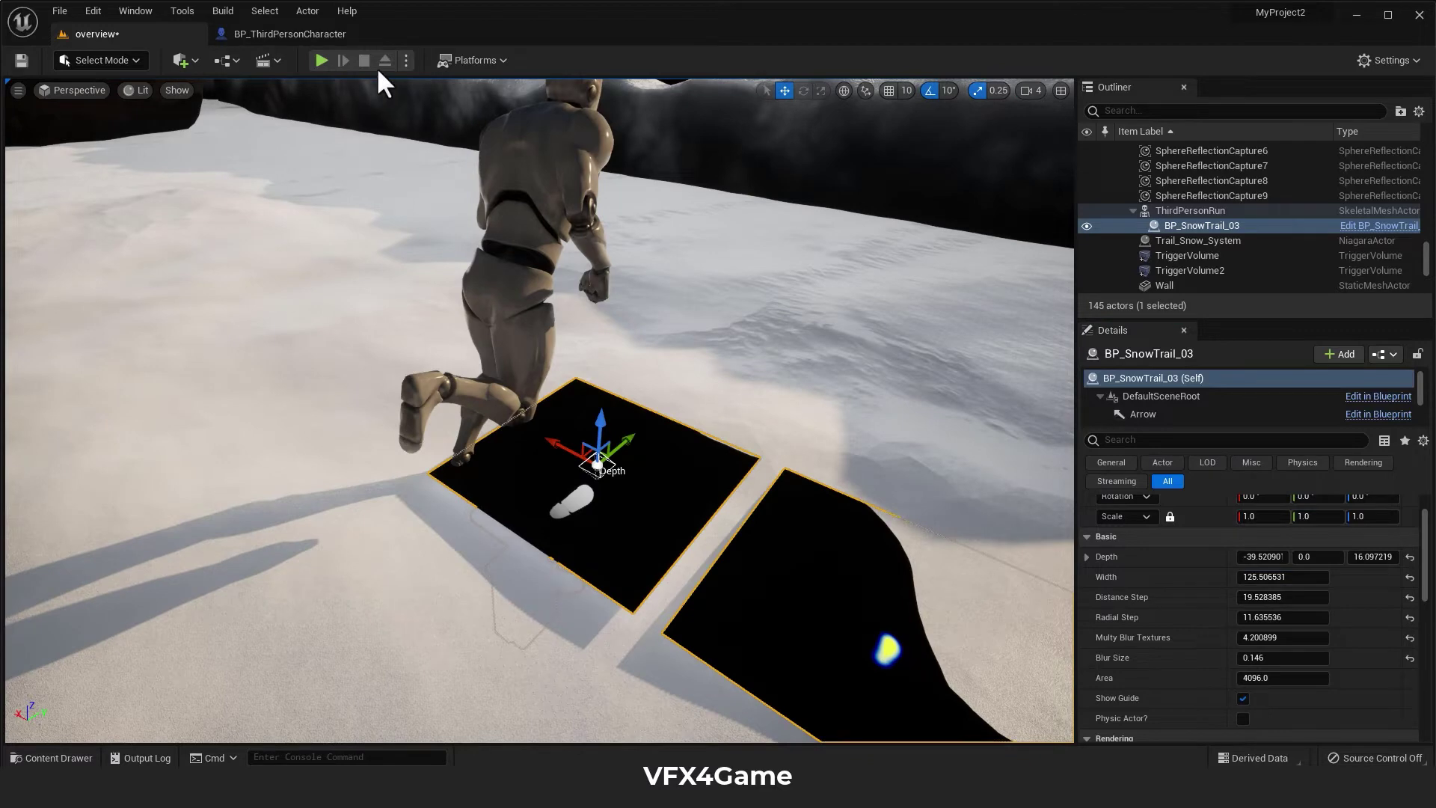
# Run the level in Simulate mode, watch the feet on BP_SnowTrail_03's guide planes, and stop the simulation.
pyautogui.click(404, 59)
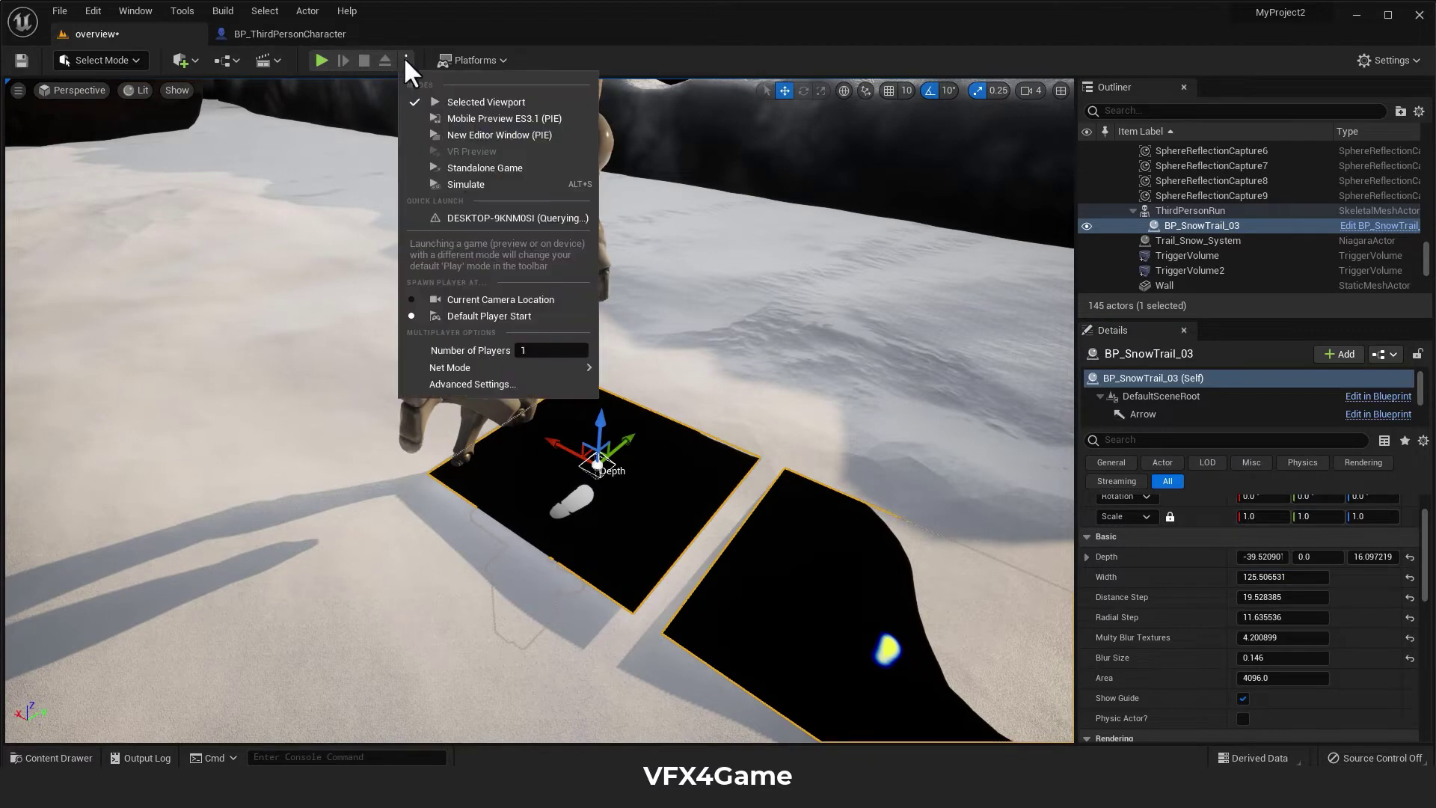
pyautogui.click(487, 183)
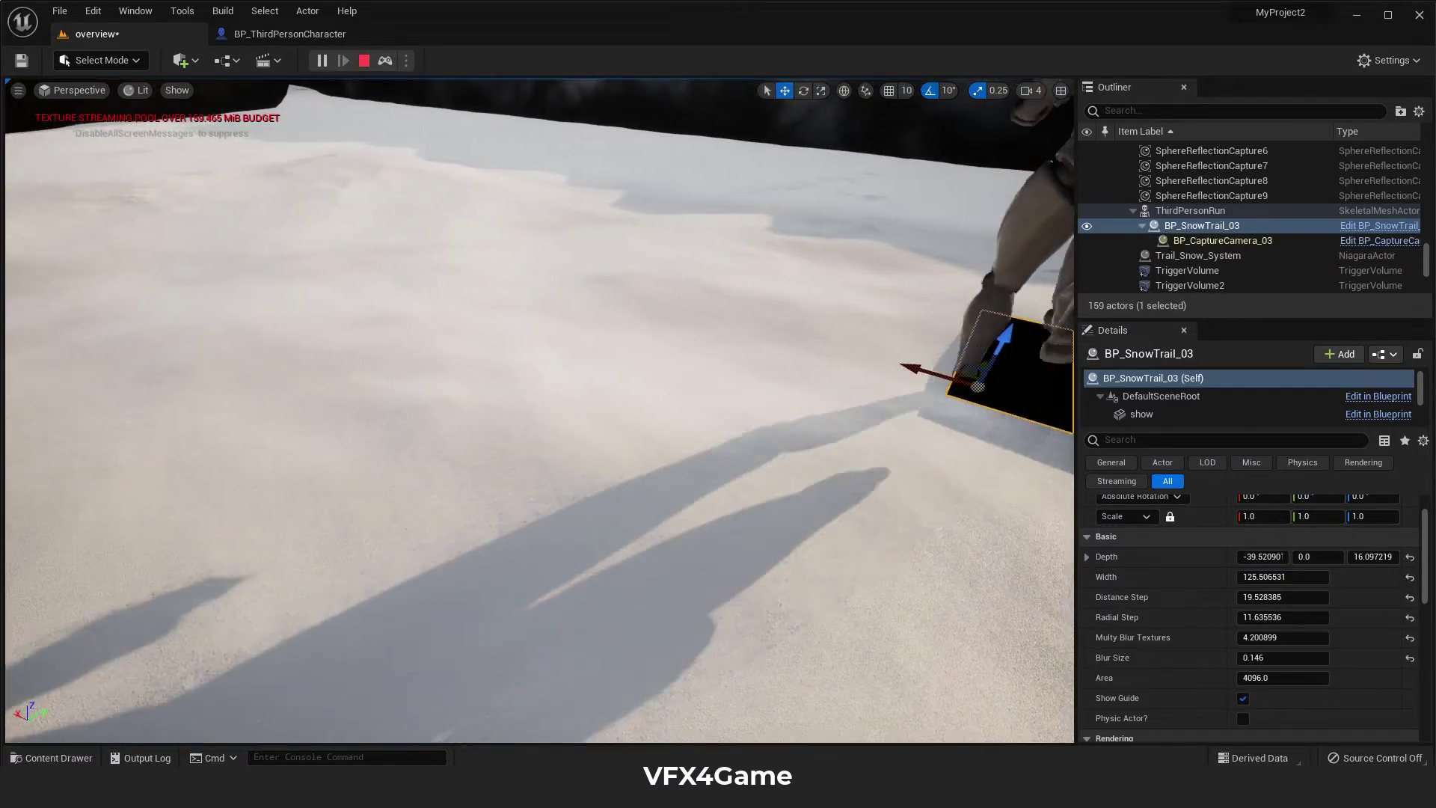
pyautogui.moveTo(538, 352); pyautogui.dragTo(702, 351, button='right')
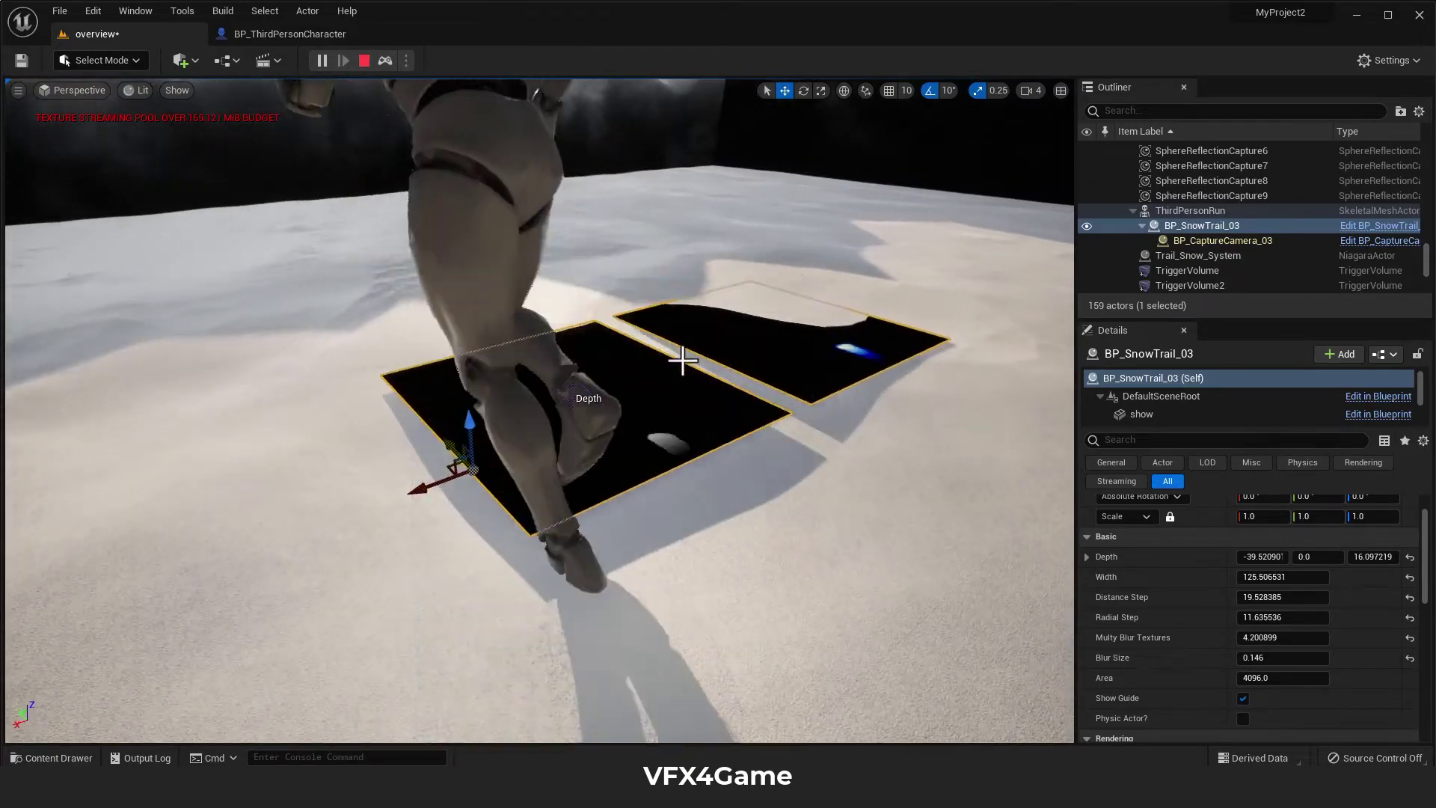
pyautogui.press('f')
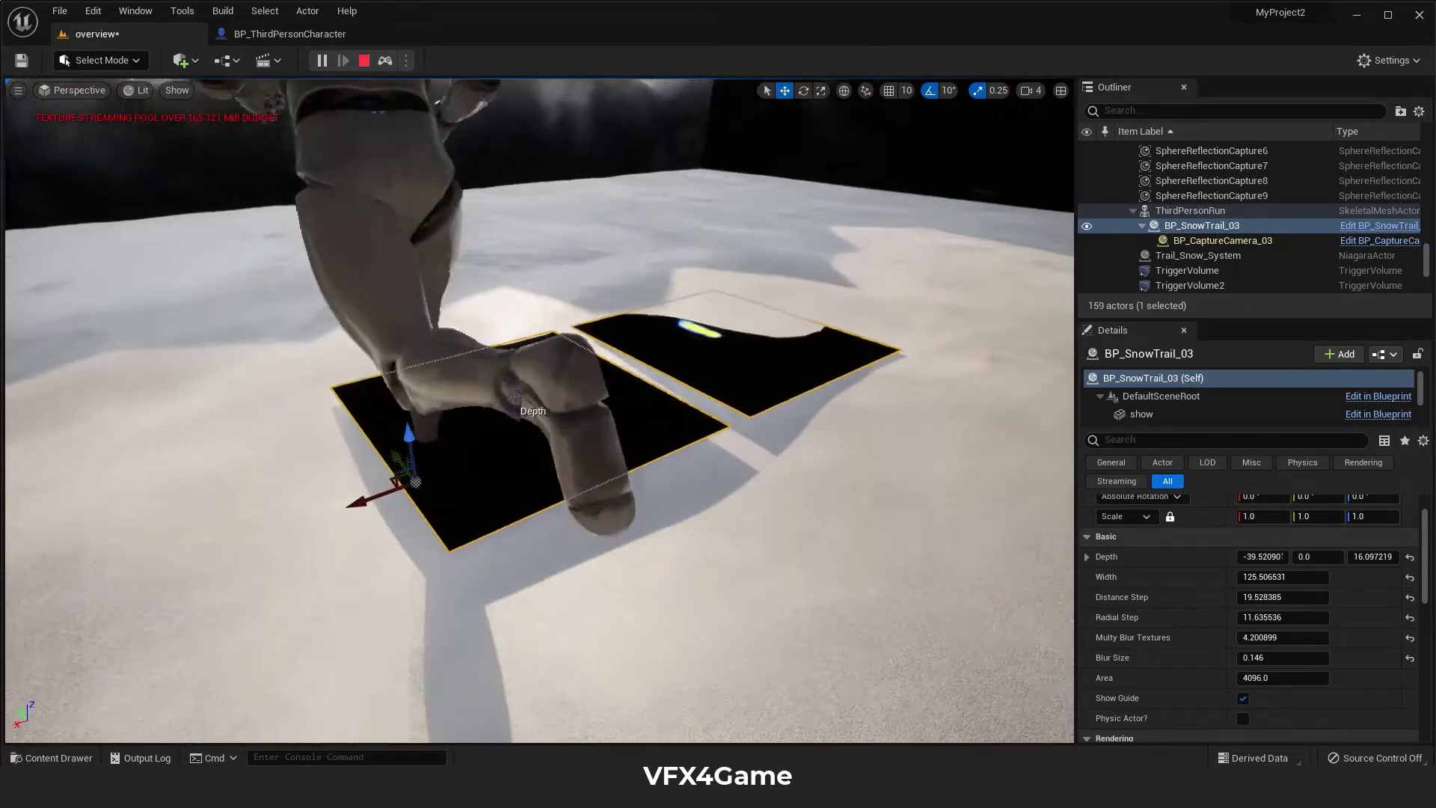
pyautogui.moveTo(661, 352); pyautogui.dragTo(570, 352, button='right')
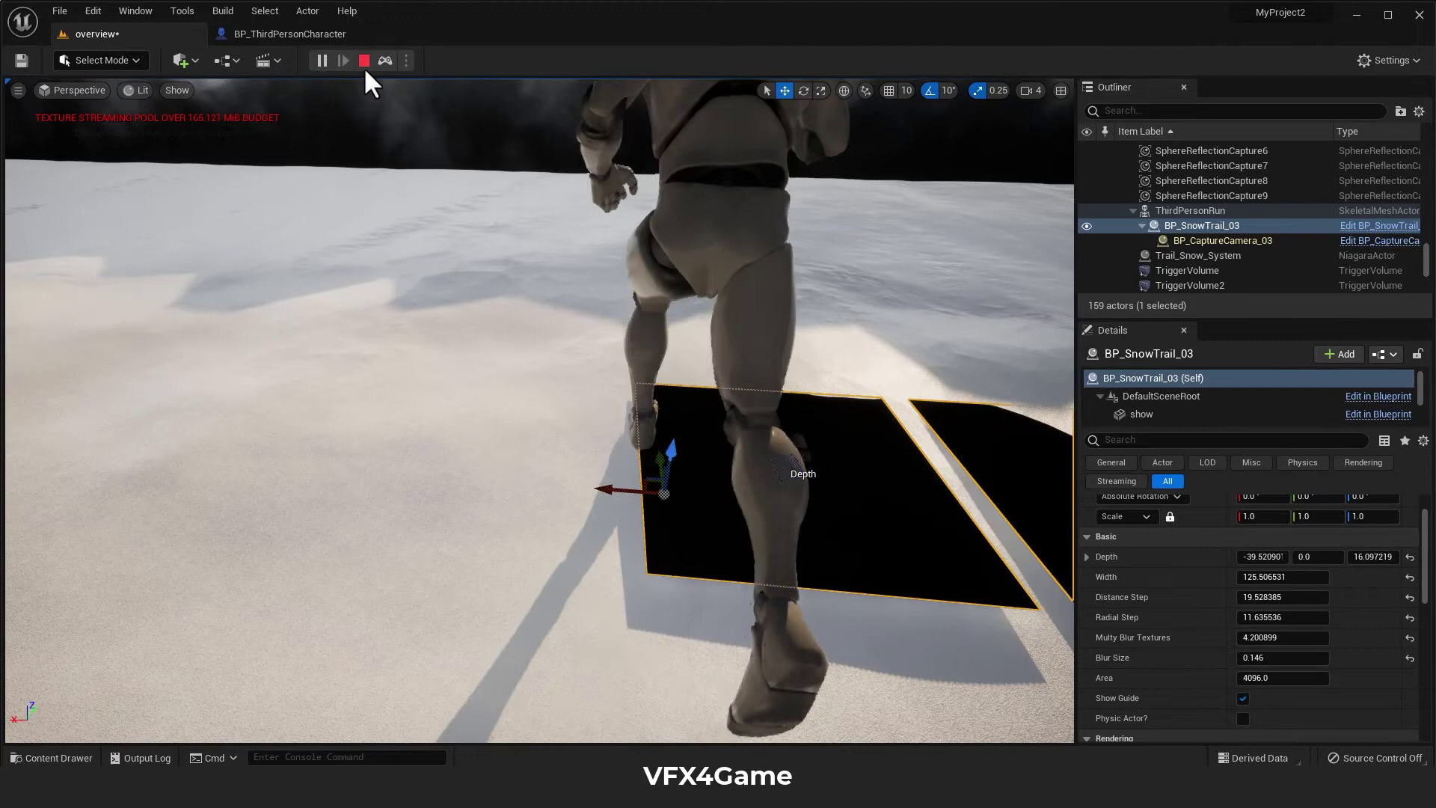
pyautogui.click(364, 60)
# Move BP_SnowTrail_03's Depth point to about X -70.3 and Z 36.0, and check the capture in a simulation run.
pyautogui.moveTo(644, 431); pyautogui.dragTo(642, 469, button='right')
pyautogui.moveTo(655, 440); pyautogui.dragTo(714, 446)
pyautogui.click(320, 60)
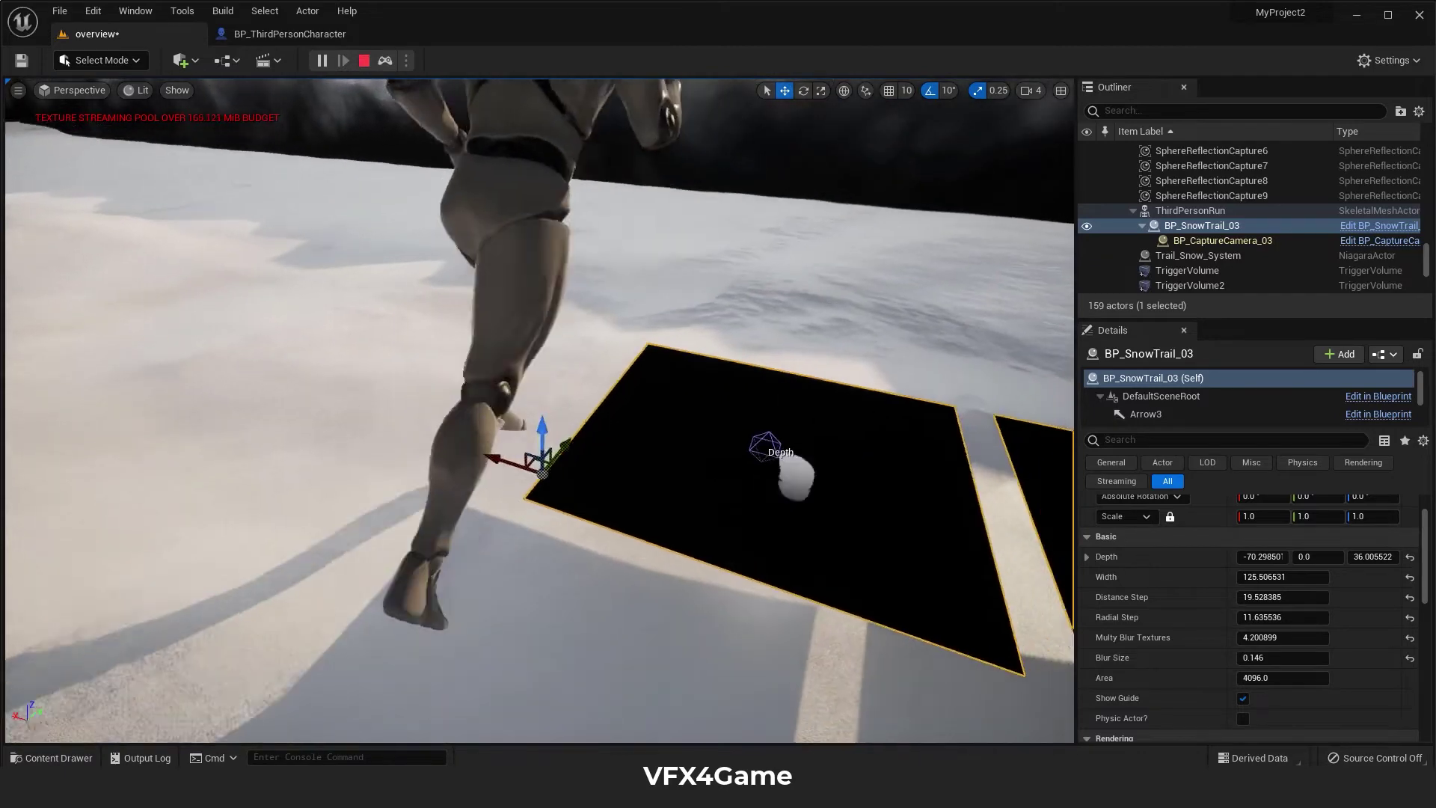
pyautogui.moveTo(538, 411); pyautogui.dragTo(426, 407, button='right')
pyautogui.moveTo(653, 349); pyautogui.dragTo(692, 392, button='right')
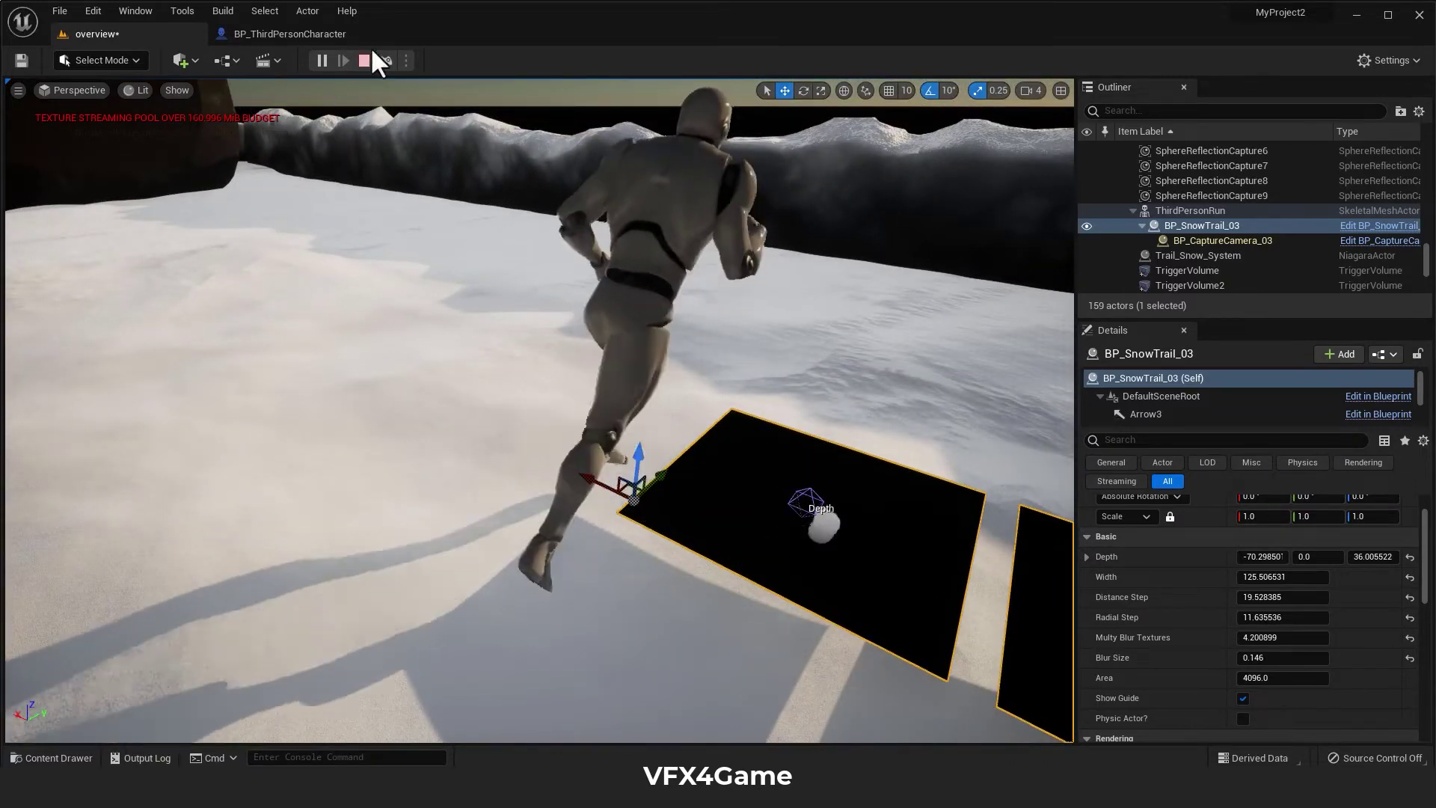
pyautogui.click(364, 61)
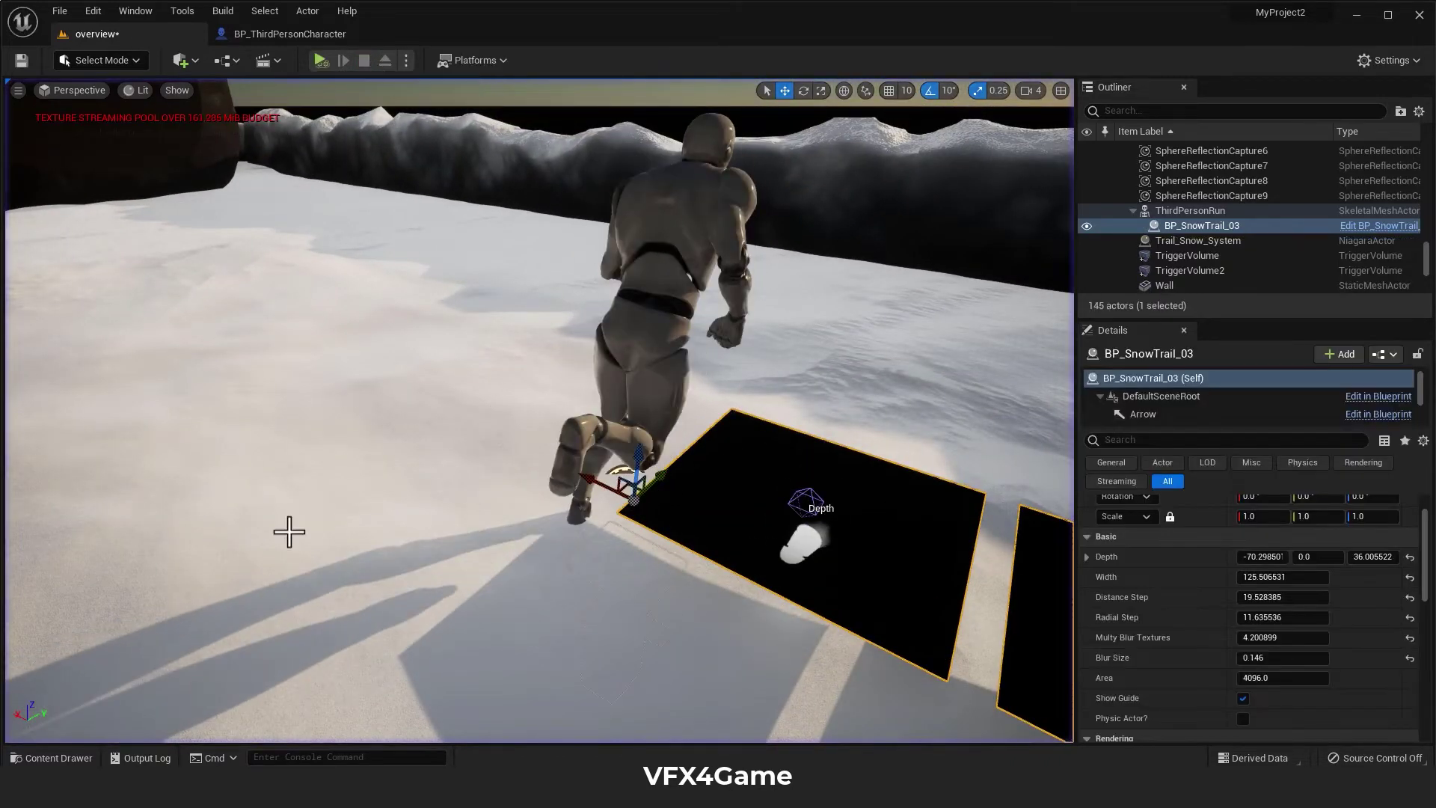
# Try out a BP_SnowTrail_01 placed in the snow beside the mannequin in a simulation run, and delete the placed actor.
pyautogui.click(79, 752)
pyautogui.click(291, 667)
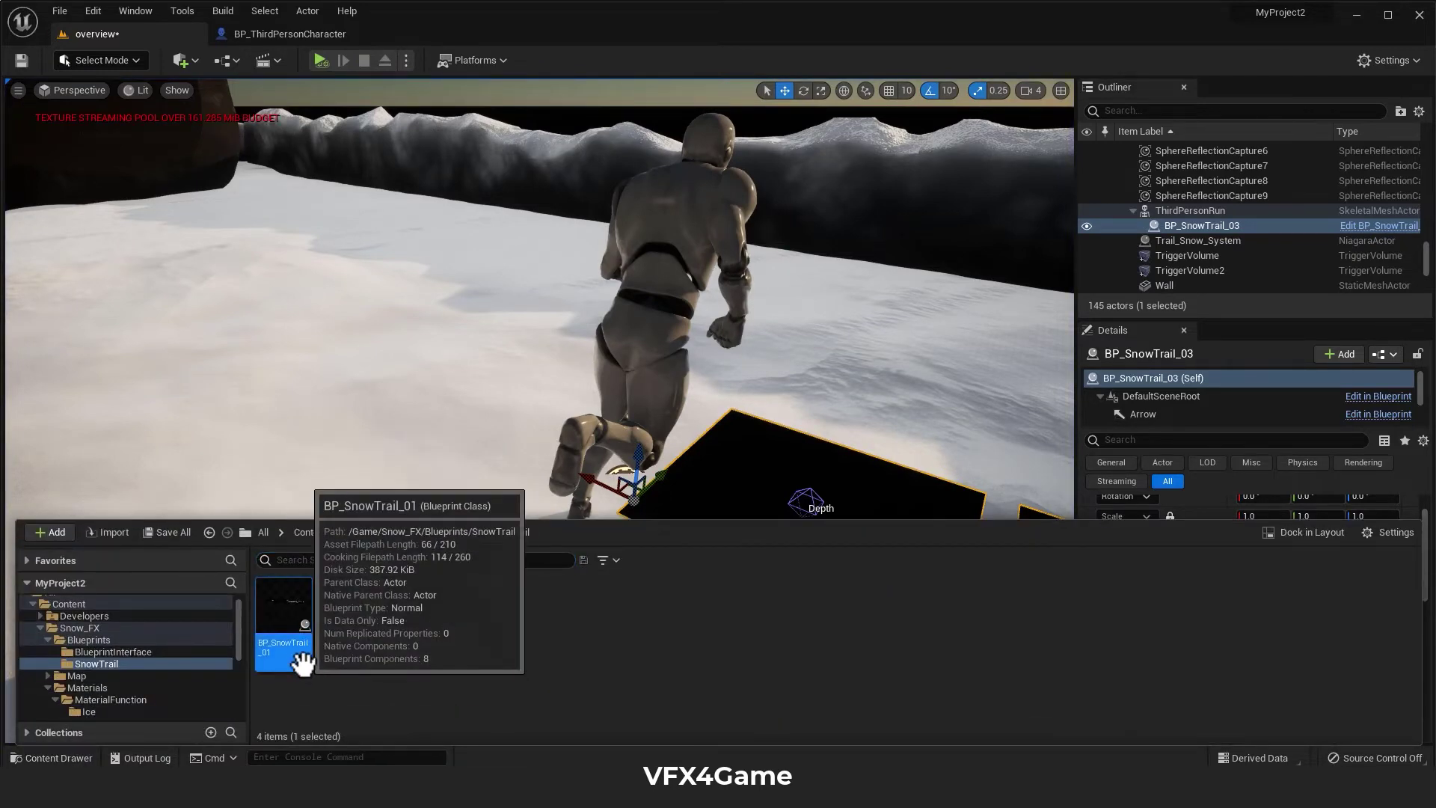
pyautogui.moveTo(302, 663); pyautogui.dragTo(262, 337)
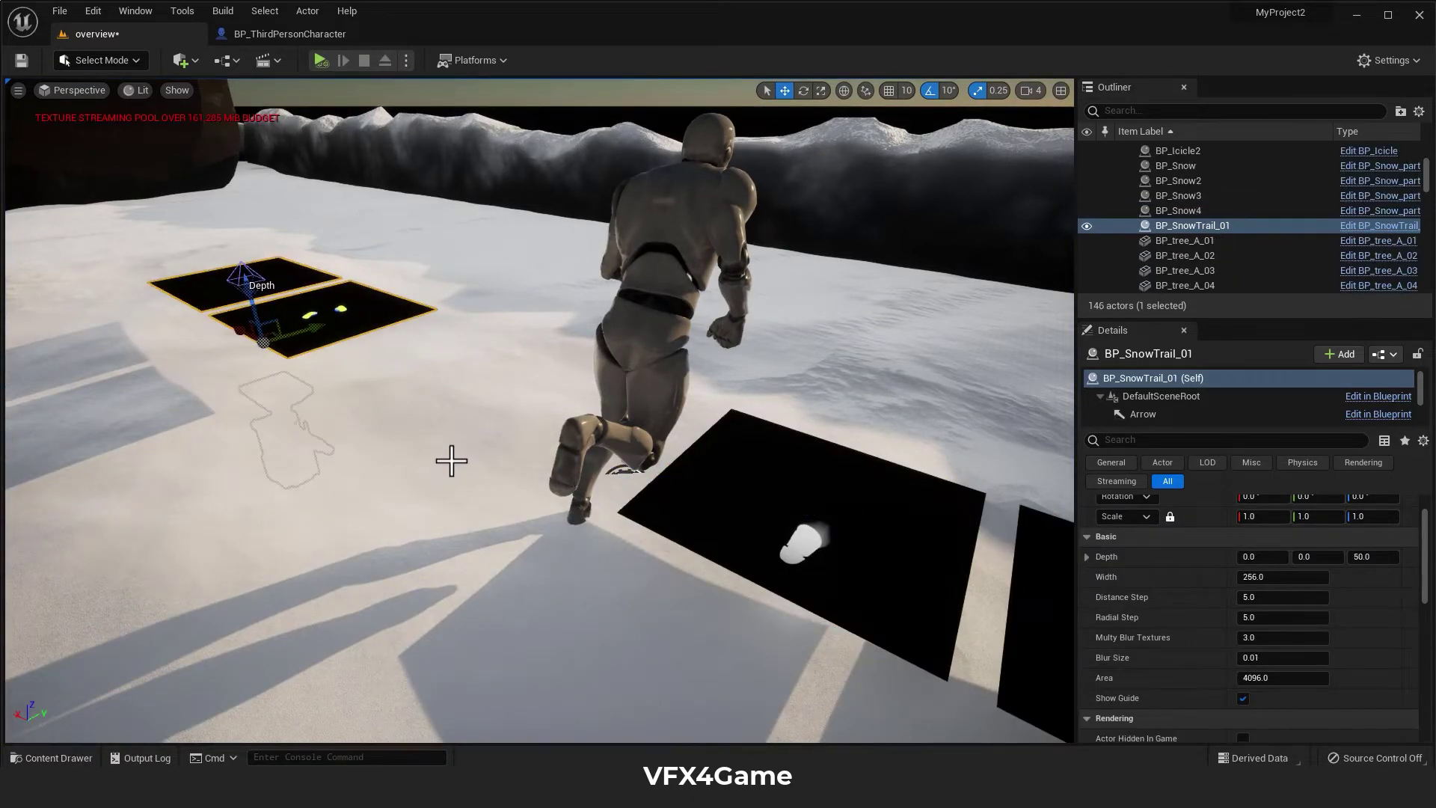
pyautogui.moveTo(508, 363); pyautogui.dragTo(462, 282, button='middle')
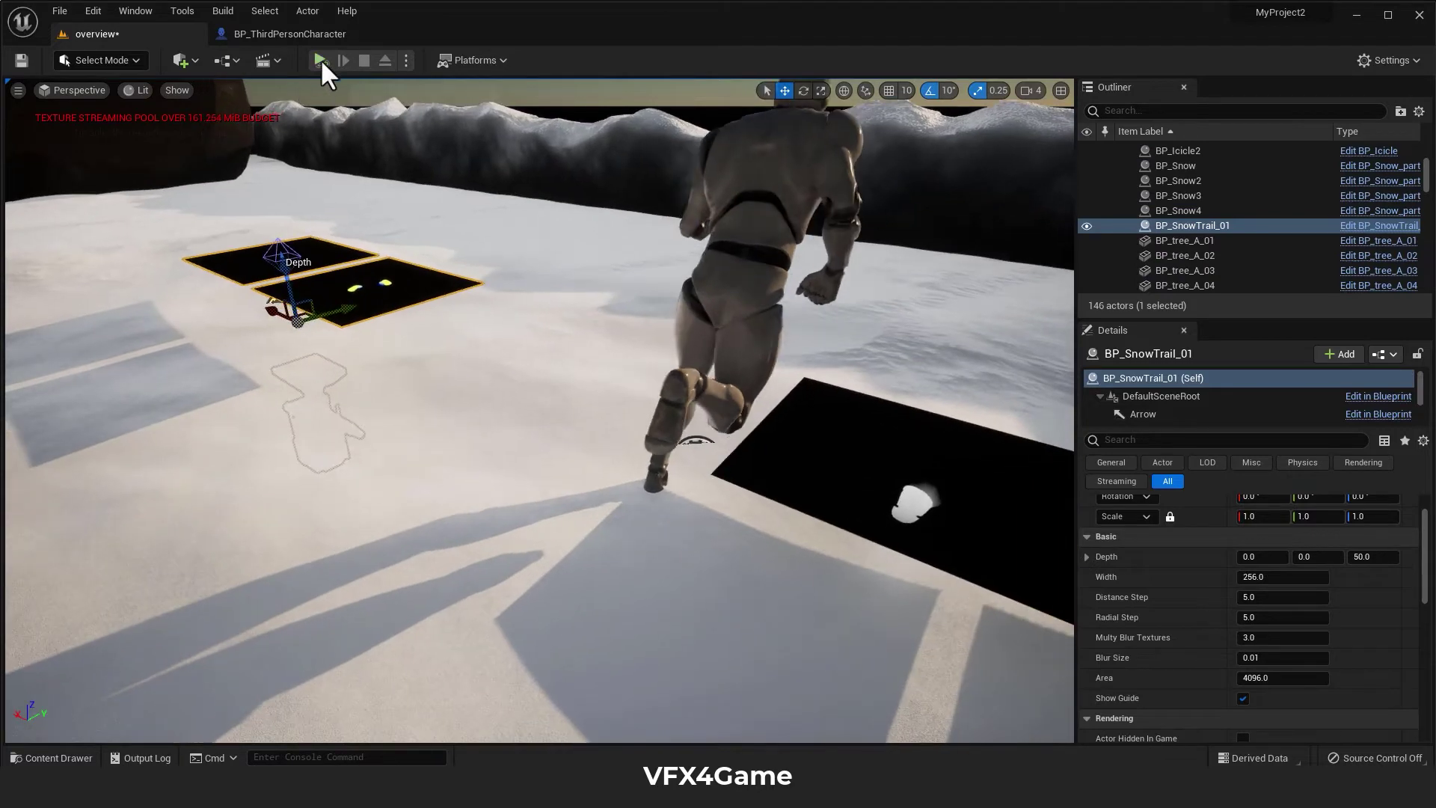
pyautogui.click(323, 63)
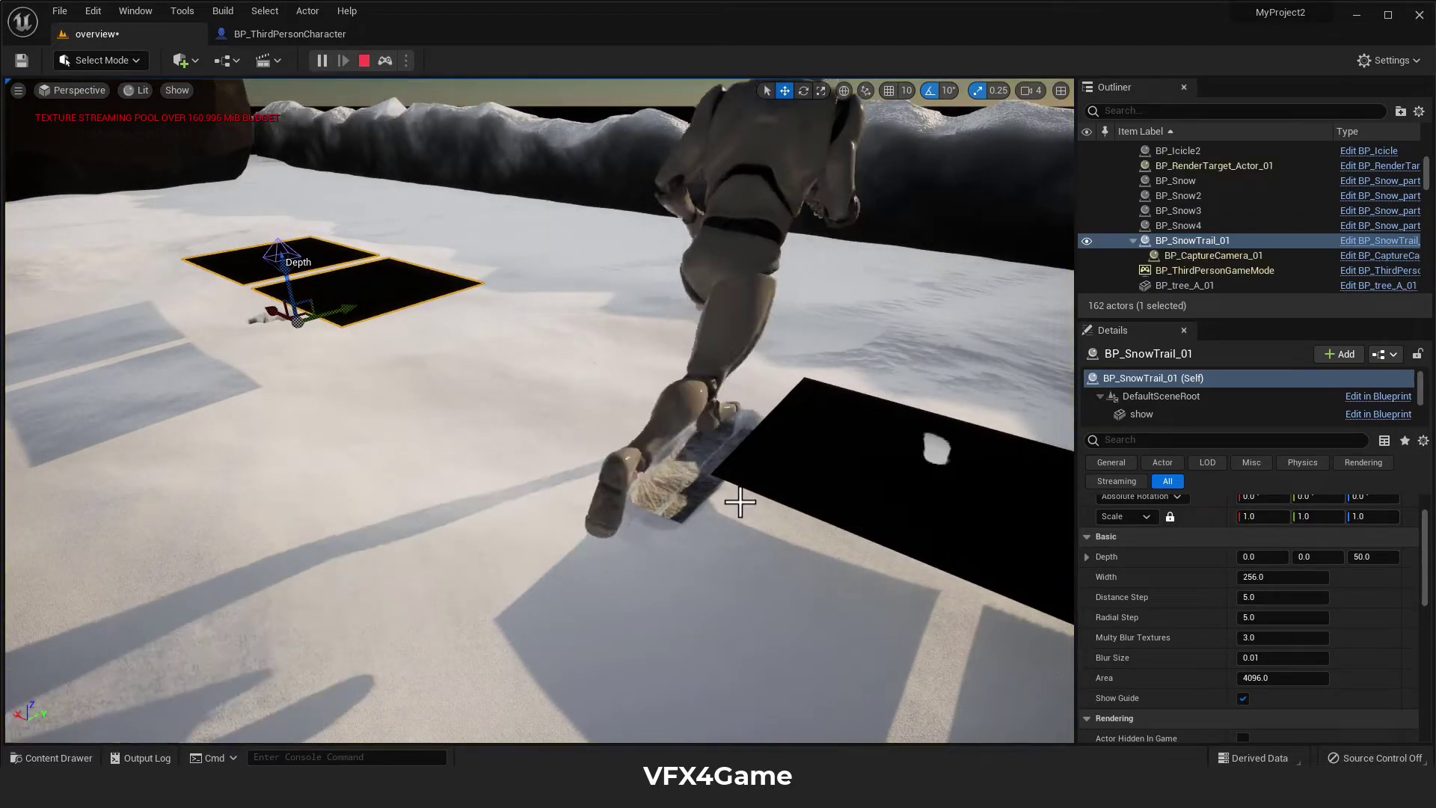
pyautogui.click(364, 61)
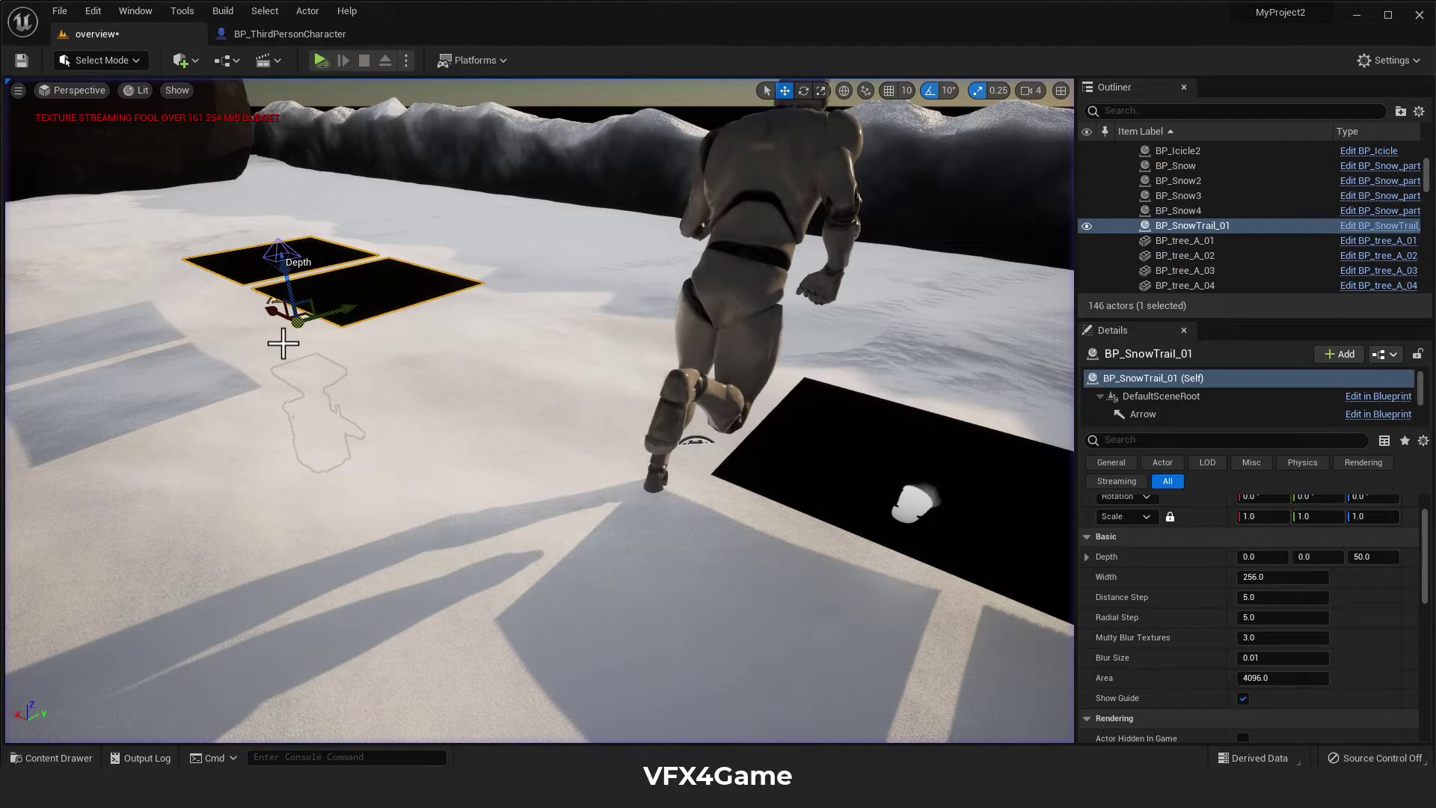
pyautogui.moveTo(276, 314); pyautogui.dragTo(322, 332)
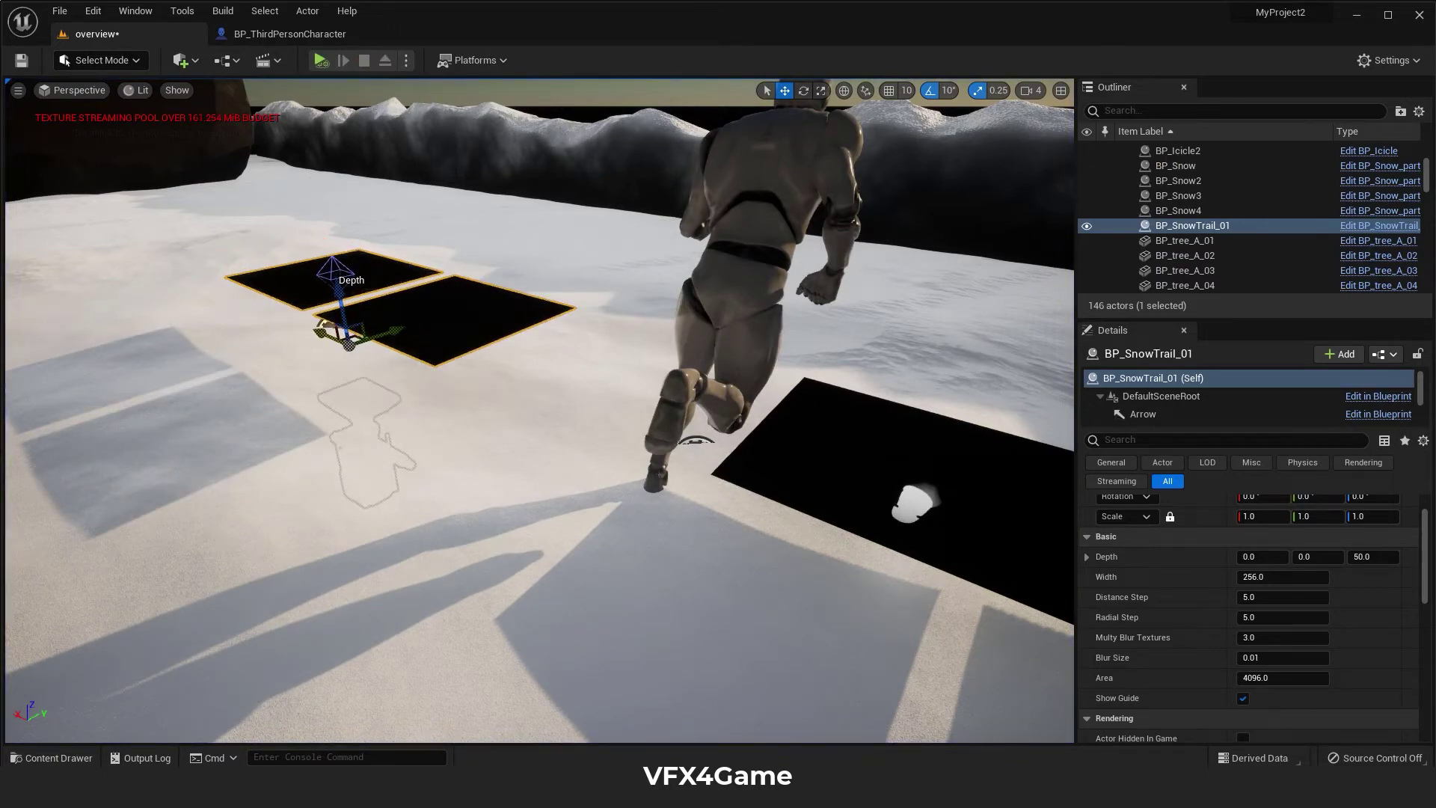
pyautogui.press('Delete')
# Go to the grey plane by the player start and check the ChildActor's snow trail settings in BP_ThirdPersonCharacter.
pyautogui.moveTo(708, 391); pyautogui.dragTo(1024, 406, button='right')
pyautogui.press('w')
pyautogui.press('w')
pyautogui.moveTo(521, 472); pyautogui.dragTo(521, 471, button='right')
pyautogui.moveTo(879, 307); pyautogui.dragTo(705, 384, button='right')
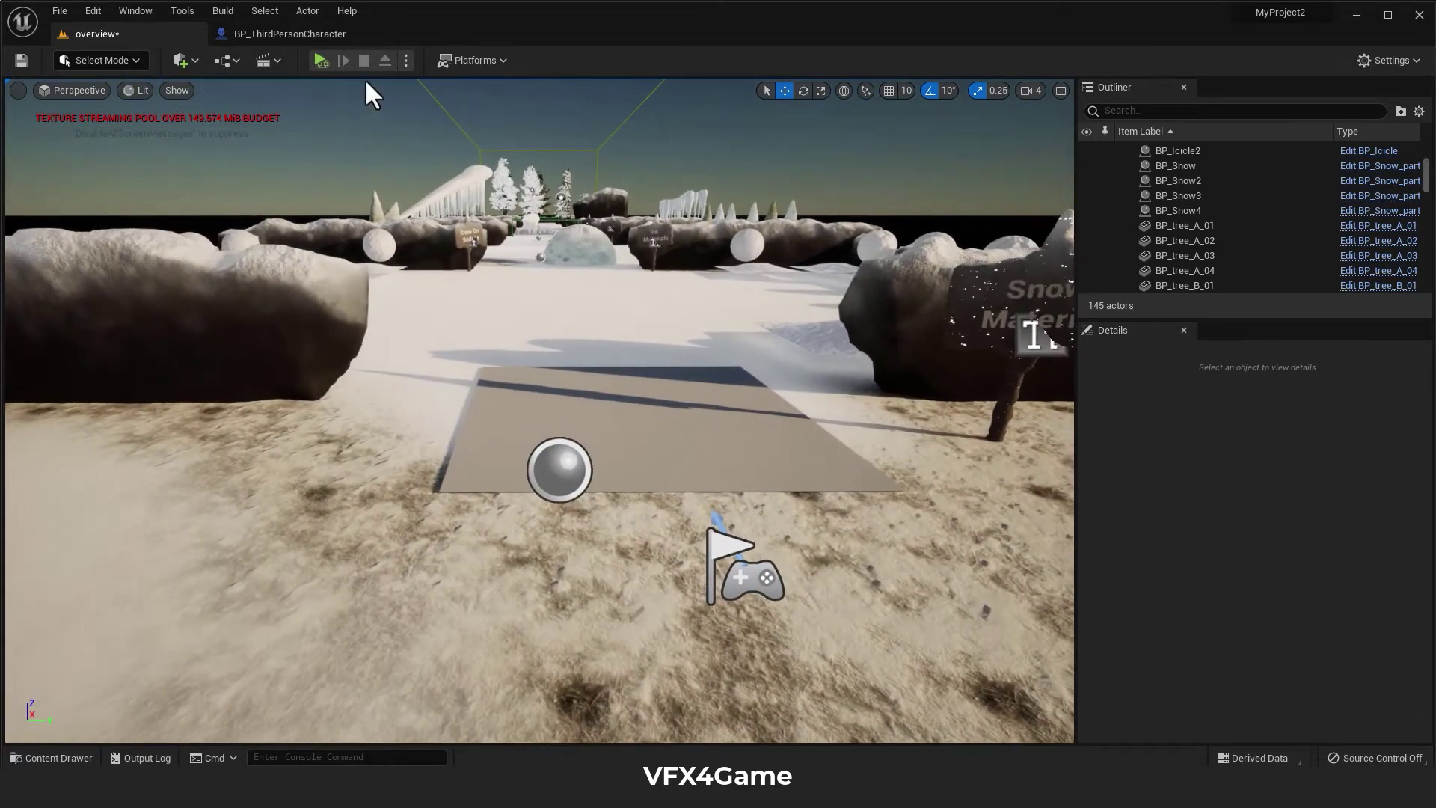
pyautogui.click(290, 33)
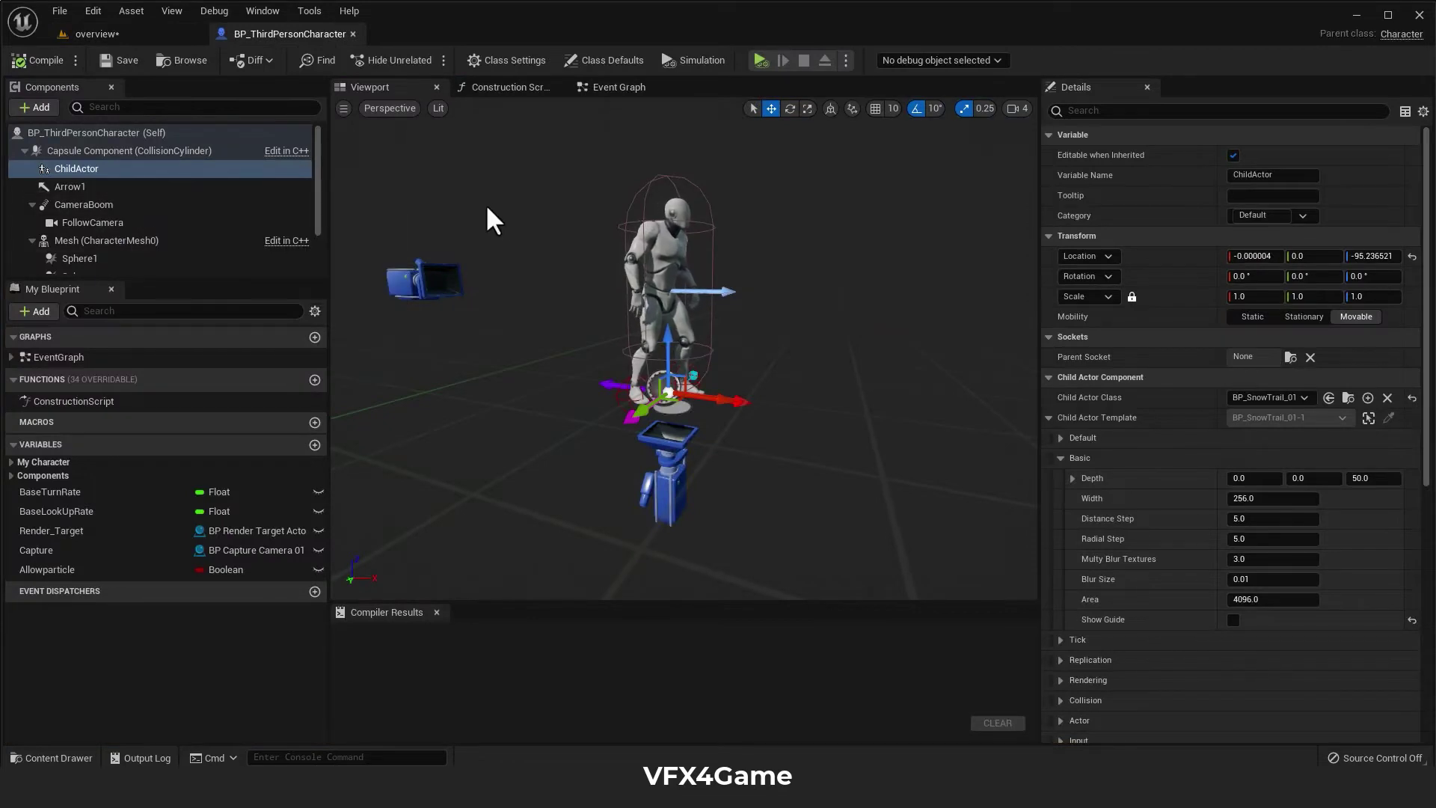
pyautogui.click(99, 33)
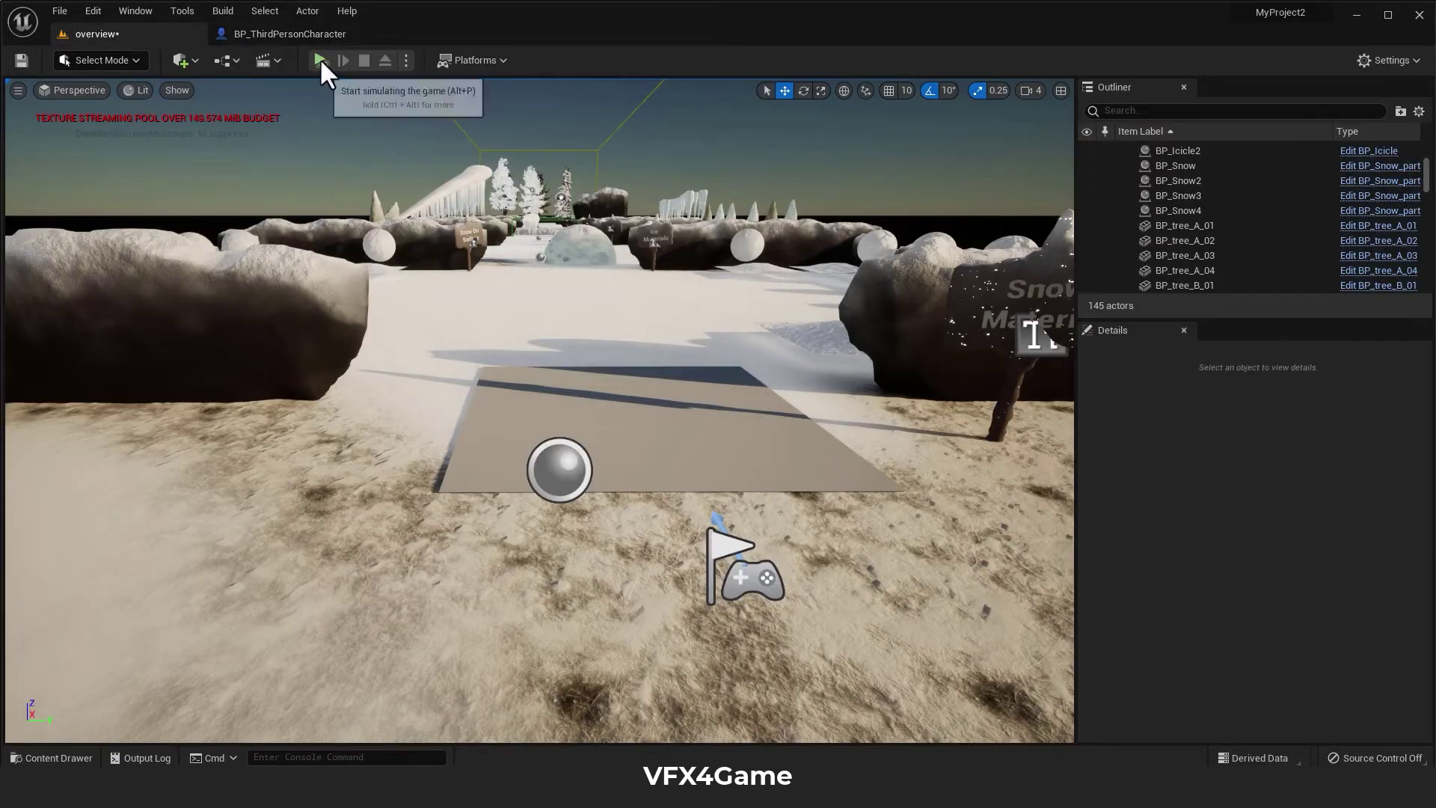
# Play the level in the selected viewport, run the character around beside the grey plane, and end the session.
pyautogui.click(365, 60)
pyautogui.click(406, 60)
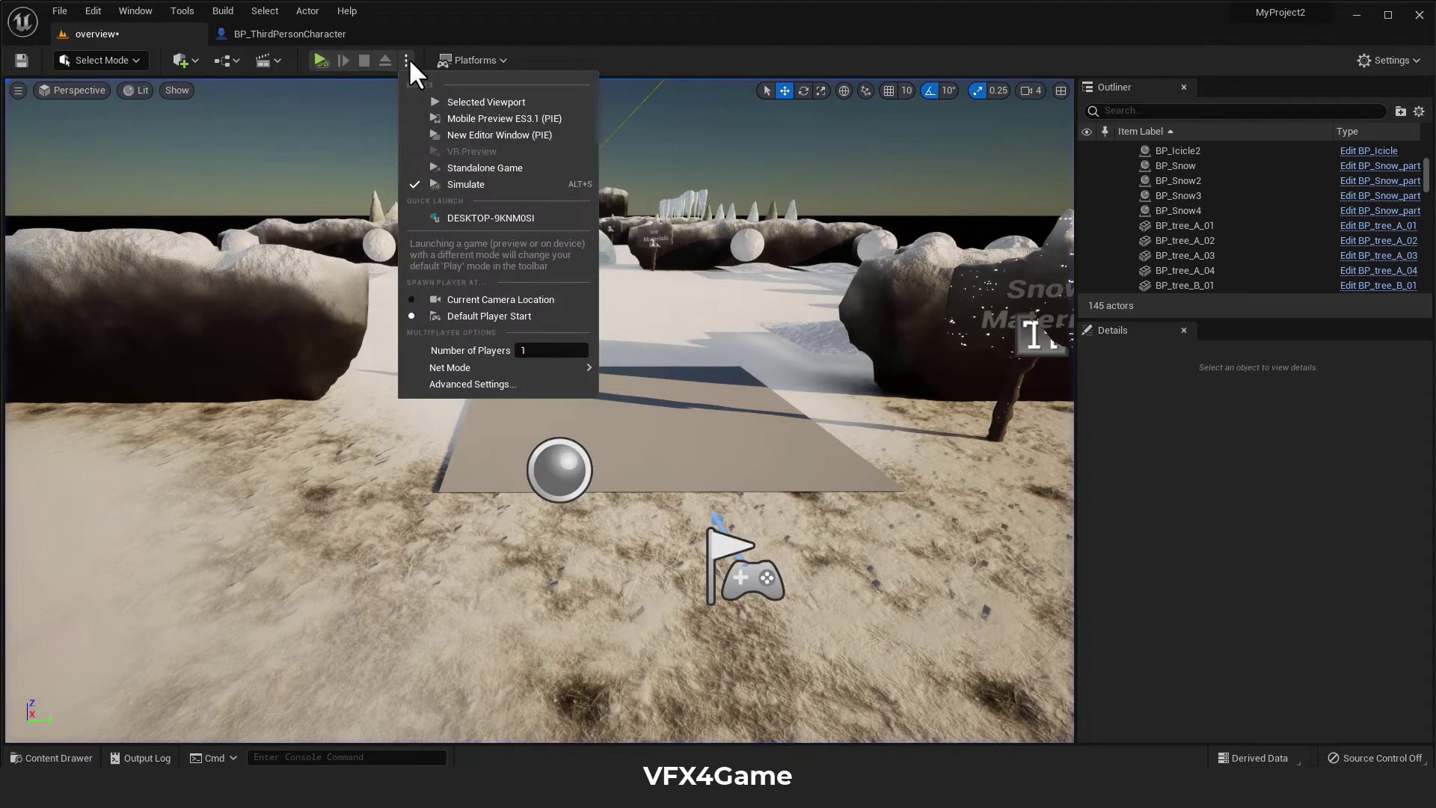
pyautogui.click(437, 102)
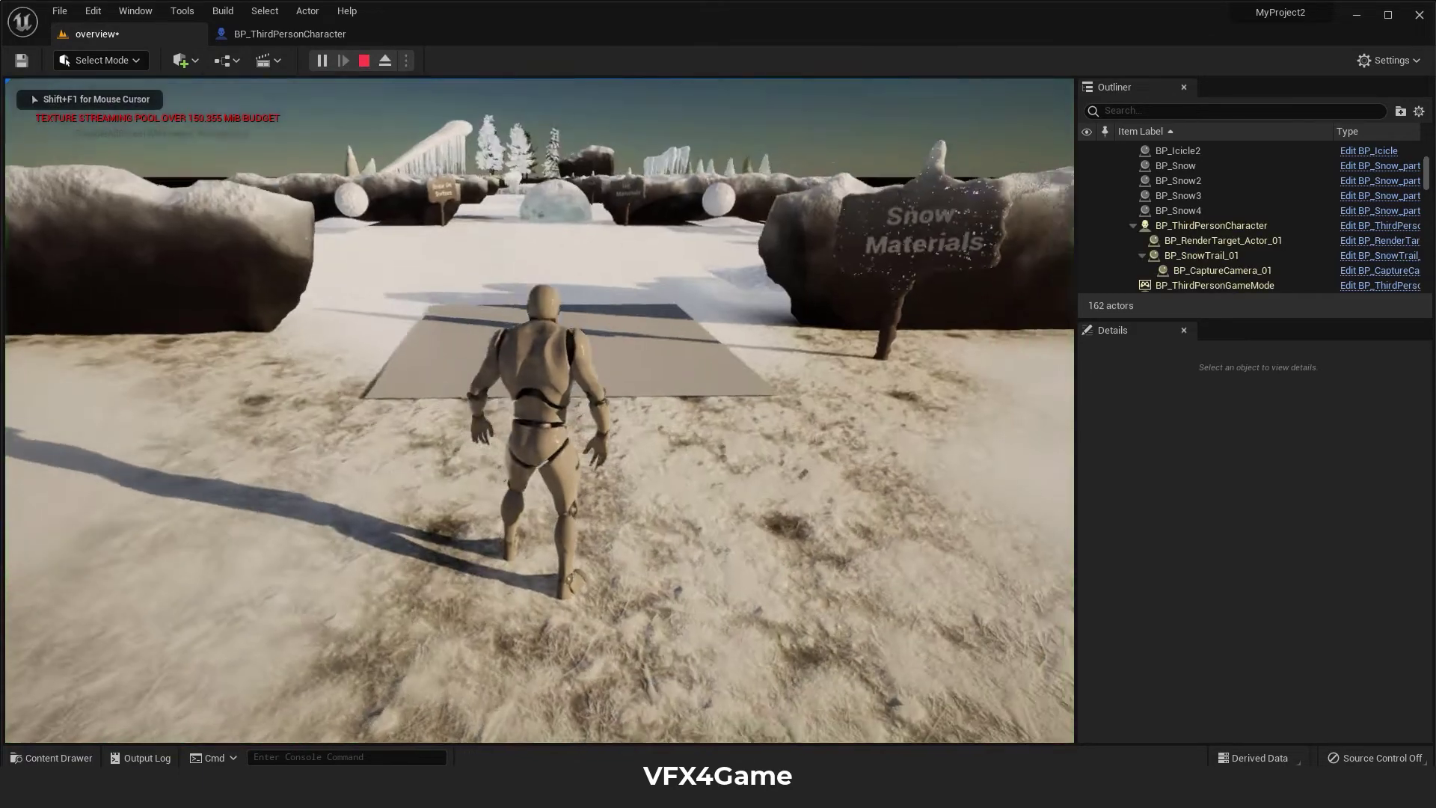
pyautogui.press('w')
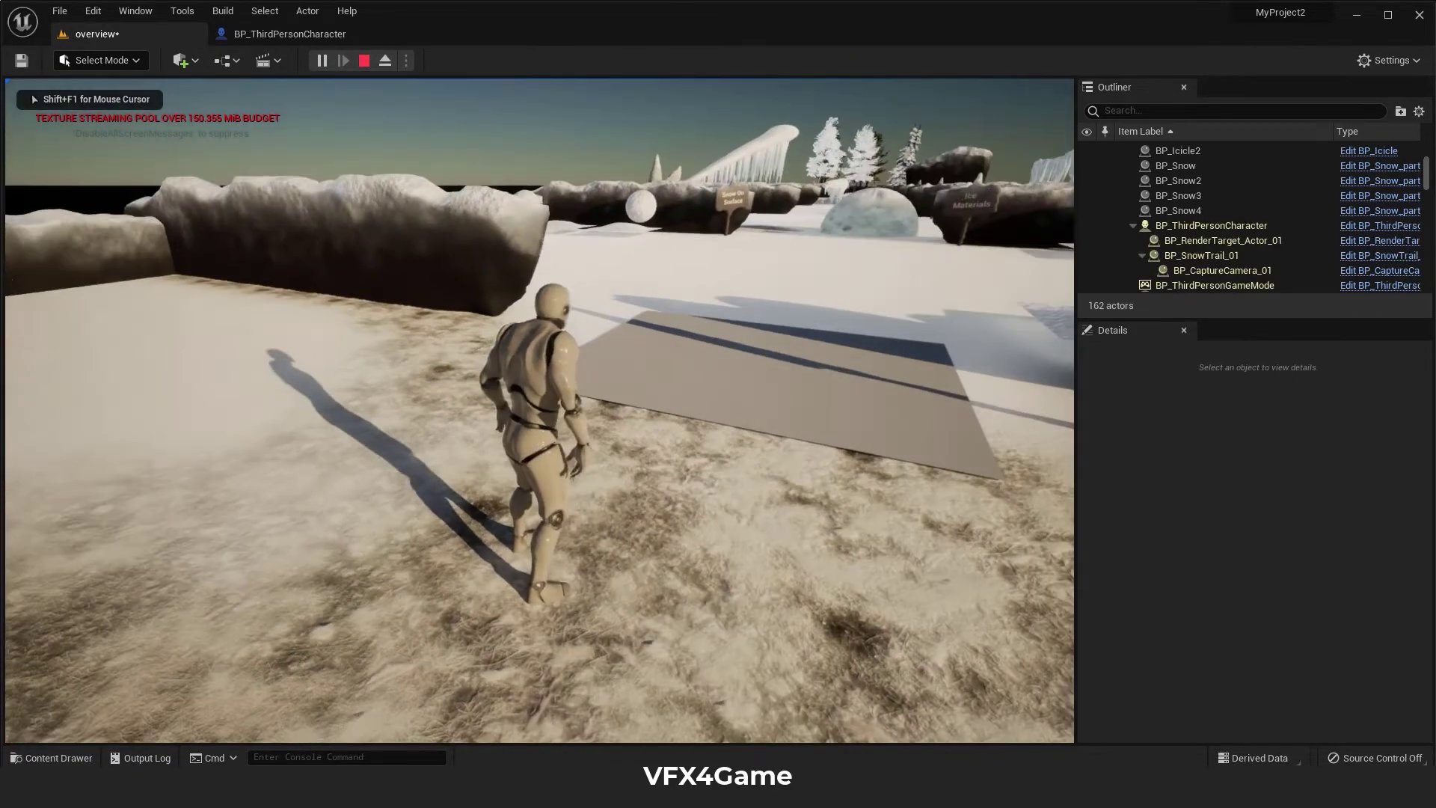
pyautogui.press('w')
pyautogui.press('s')
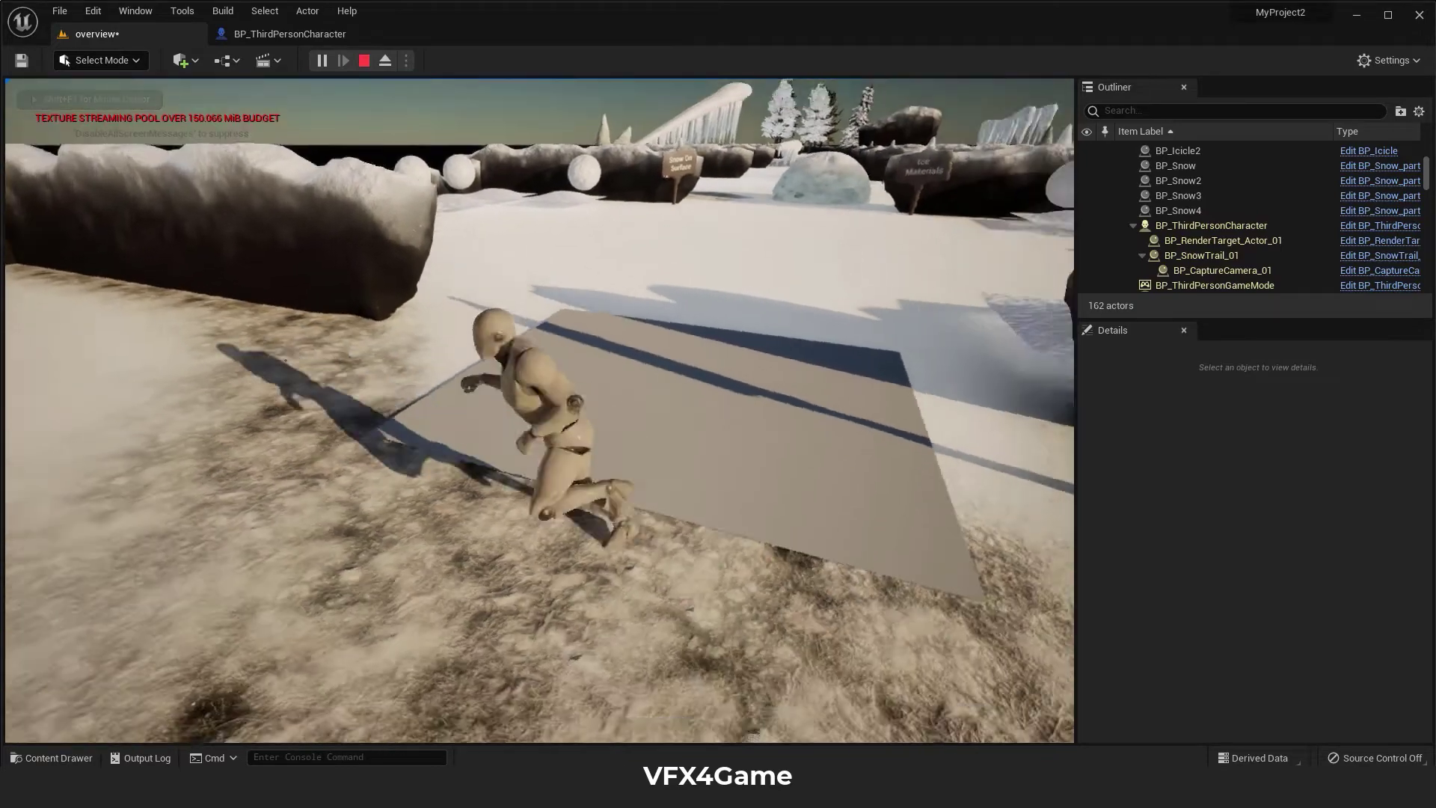
pyautogui.press('Escape')
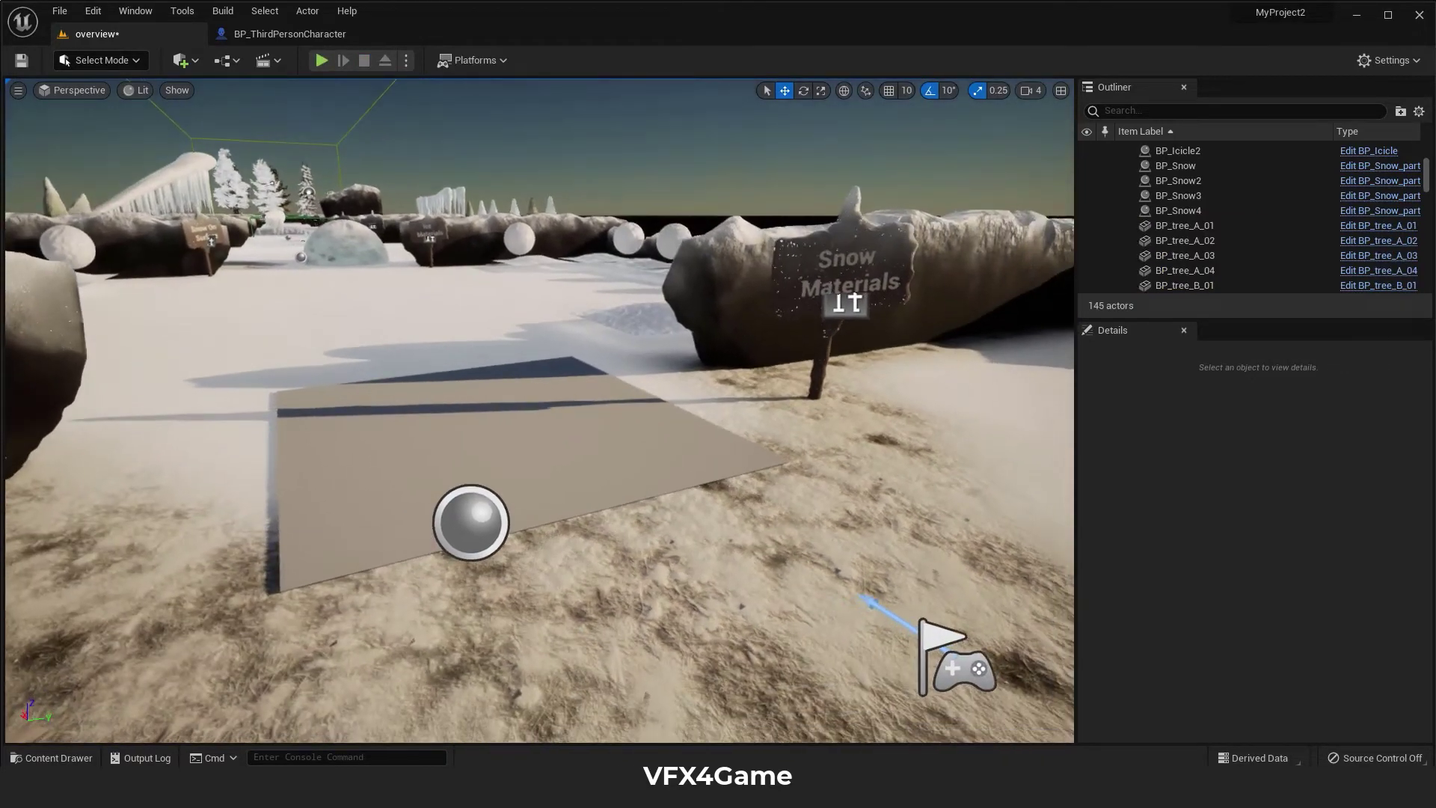
# Place a BP_ThirdPersonCharacter from Snow_FX's ThirdPersonBP Blueprints folder on the snow in front of the Ice Materials sign.
pyautogui.moveTo(650, 375)
pyautogui.mouseDown(button='right')
pyautogui.moveTo(762, 367)
pyautogui.moveTo(650, 375)
pyautogui.mouseUp(button='right')
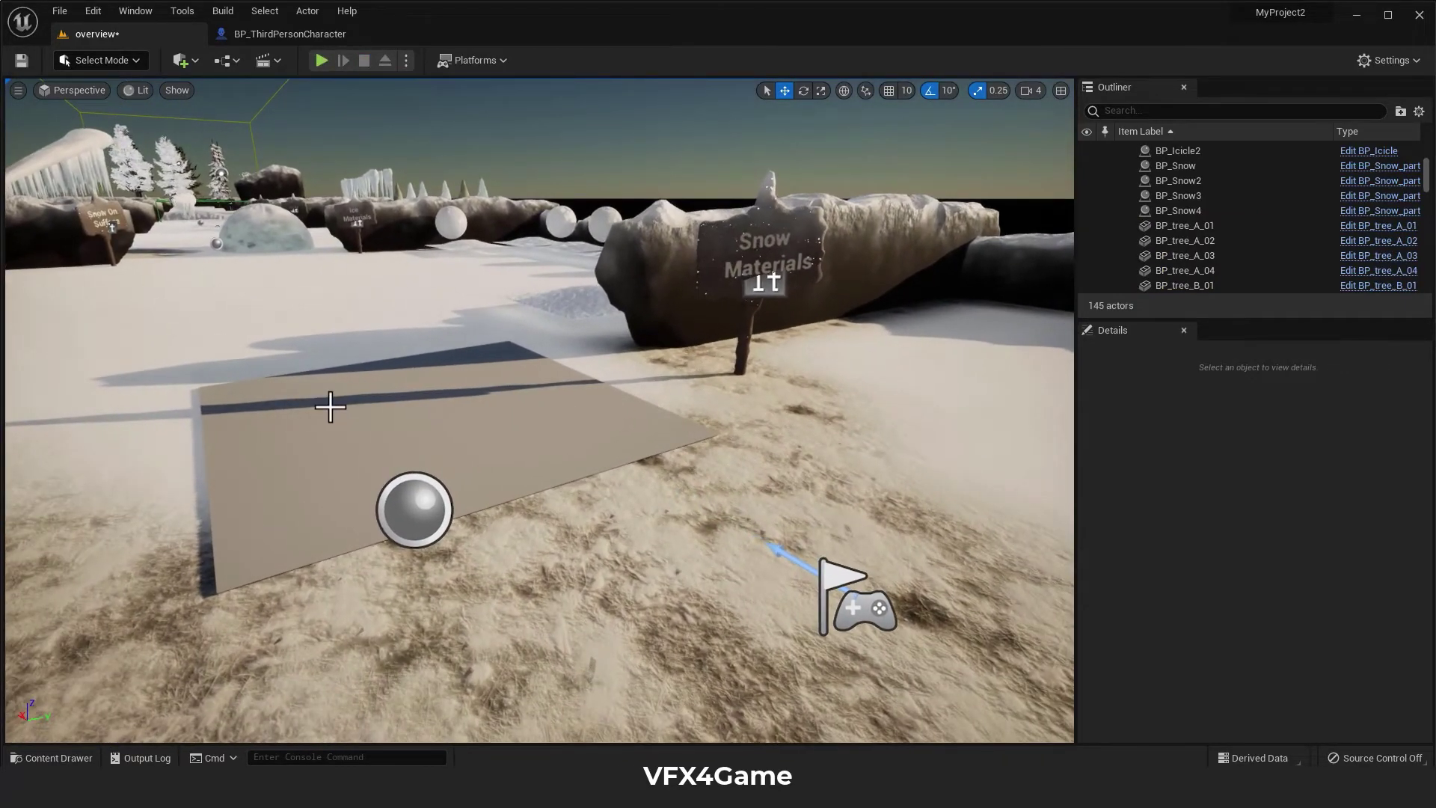
pyautogui.moveTo(330, 407)
pyautogui.mouseDown(button='right')
pyautogui.moveTo(265, 299)
pyautogui.moveTo(340, 411)
pyautogui.mouseUp(button='right')
pyautogui.press('w')
pyautogui.click(47, 757)
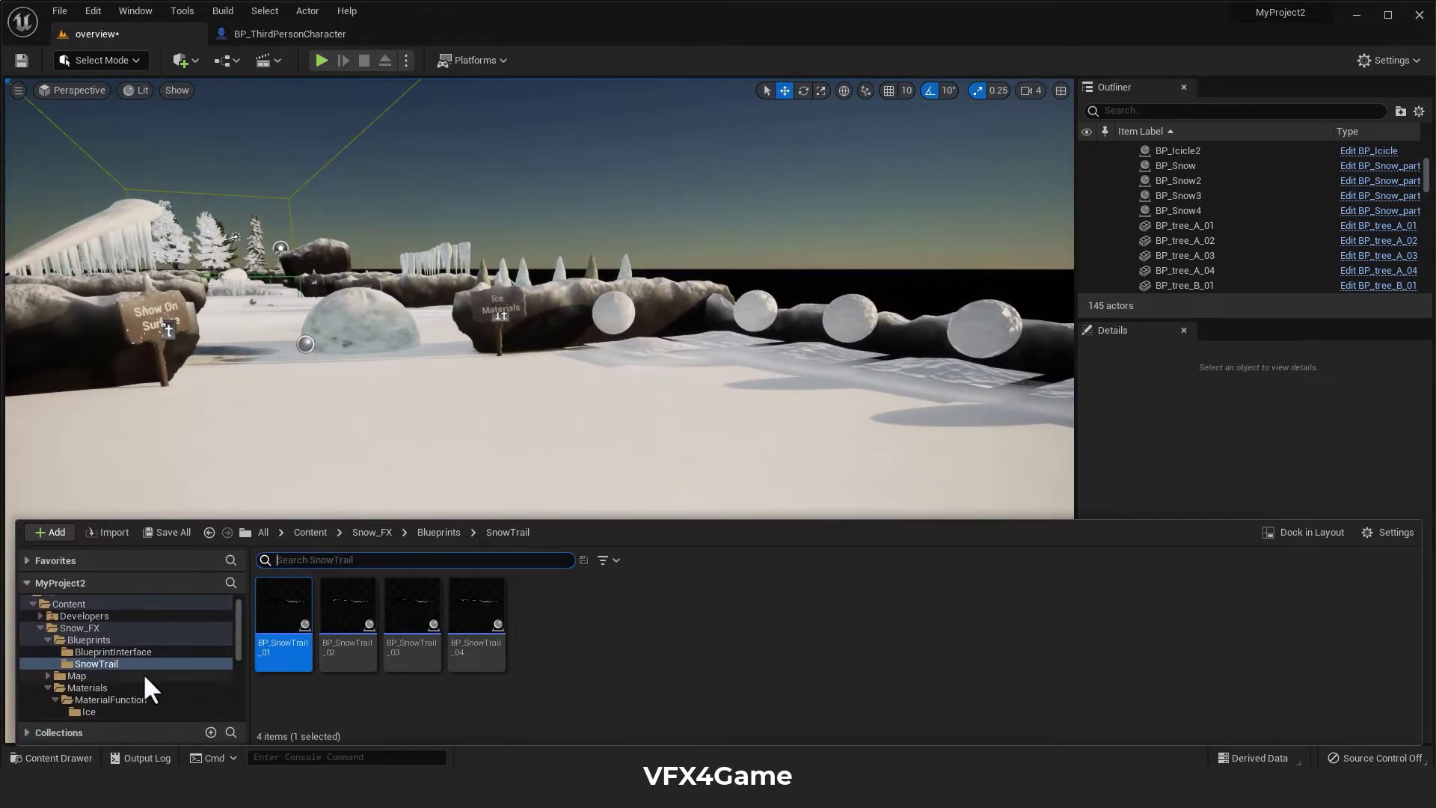
pyautogui.scroll(-6, 139, 681)
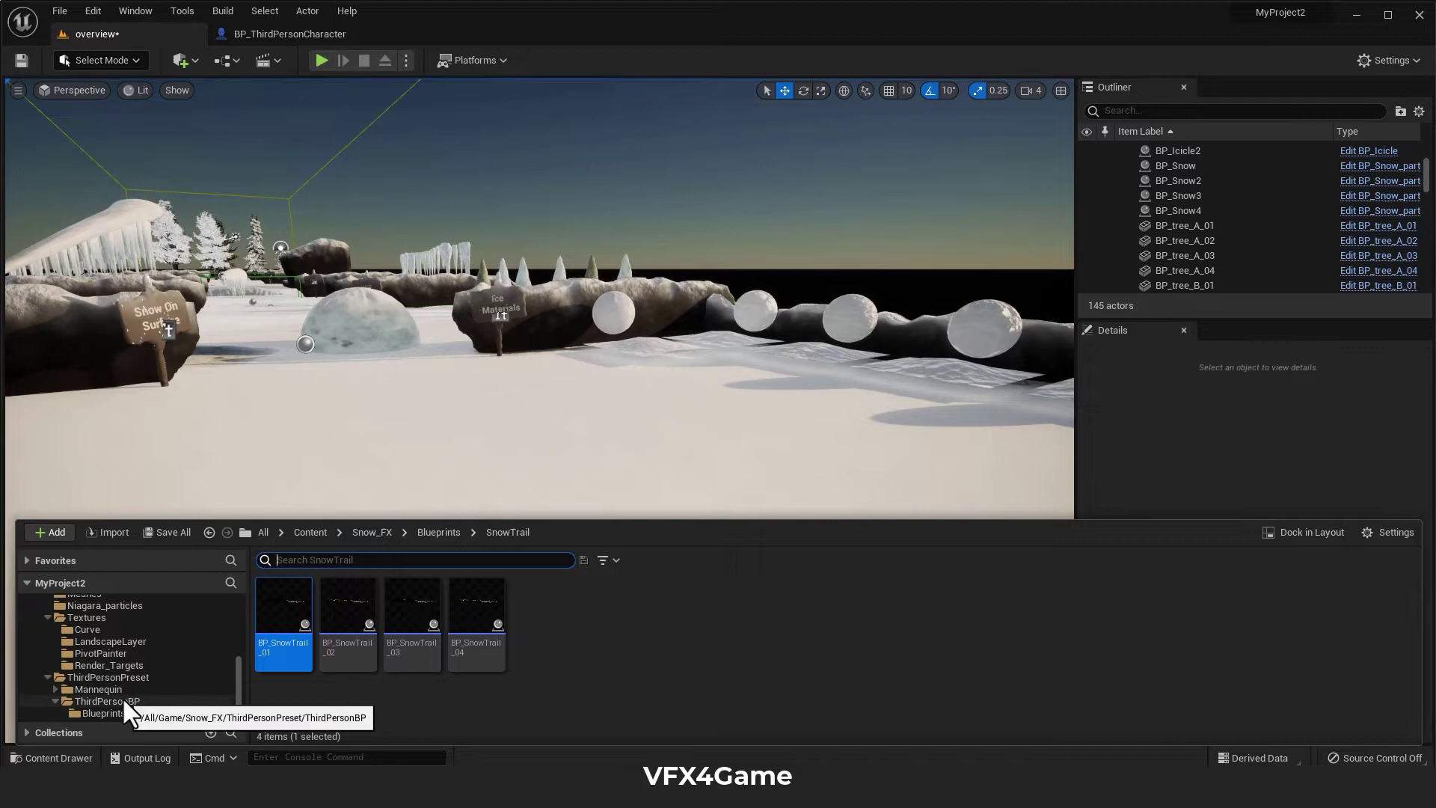
pyautogui.click(125, 709)
pyautogui.moveTo(269, 645); pyautogui.dragTo(608, 543)
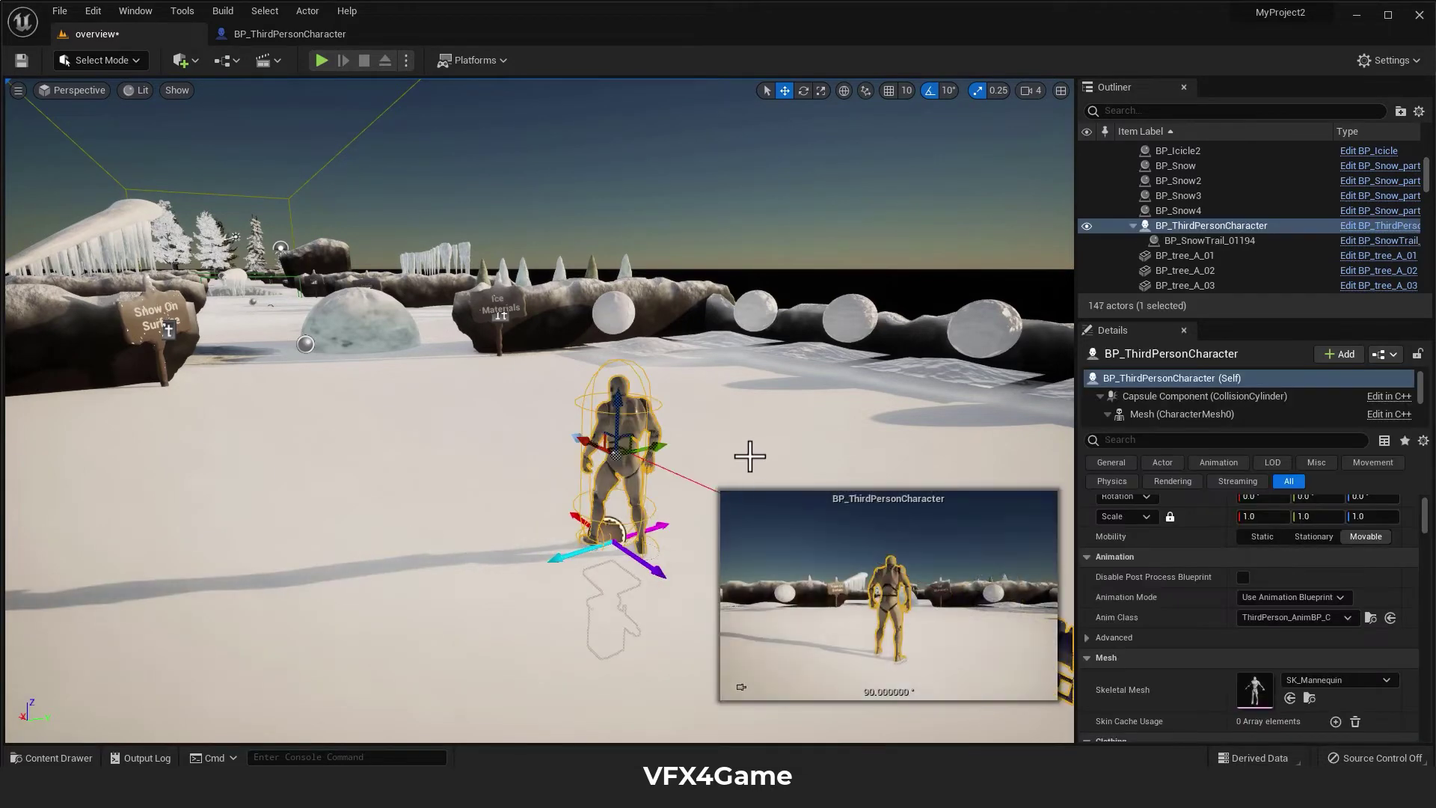
pyautogui.moveTo(749, 455)
pyautogui.mouseDown(button='right')
pyautogui.moveTo(696, 436)
pyautogui.moveTo(729, 459)
pyautogui.mouseUp(button='right')
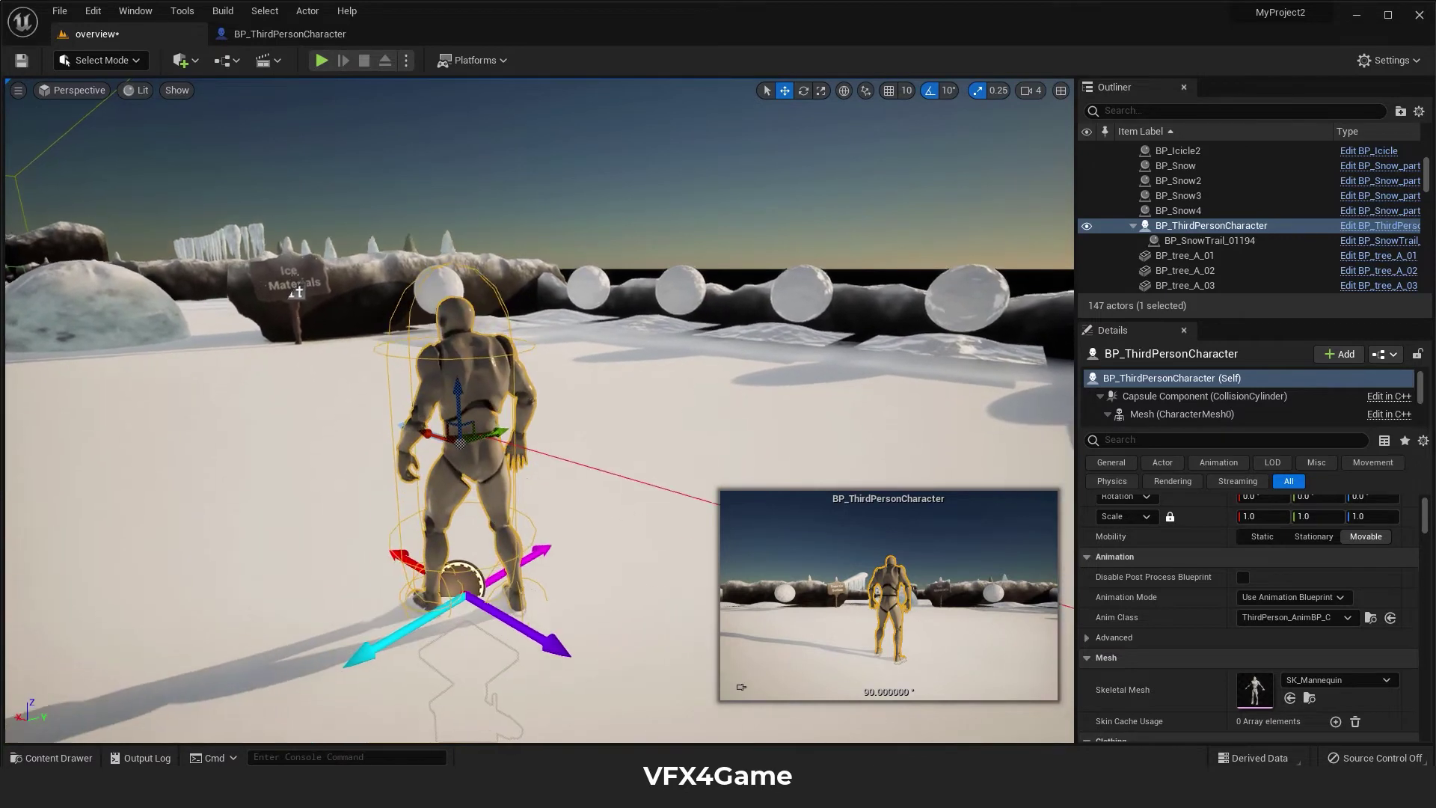
# Enable Show Guide on the ChildActor in BP_ThirdPersonCharacter, compile, and inspect the guide planes at the placed character.
pyautogui.click(330, 36)
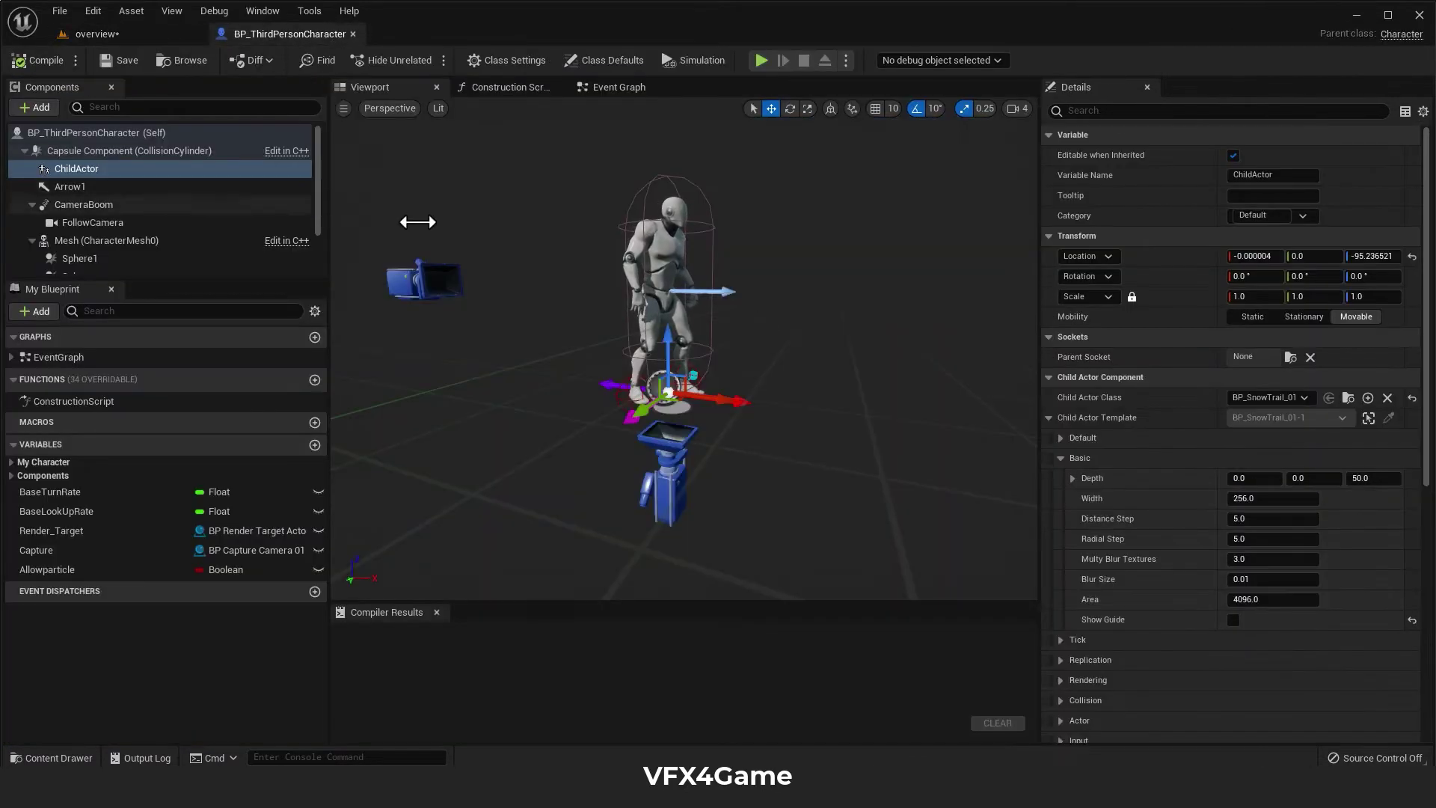
pyautogui.click(1232, 620)
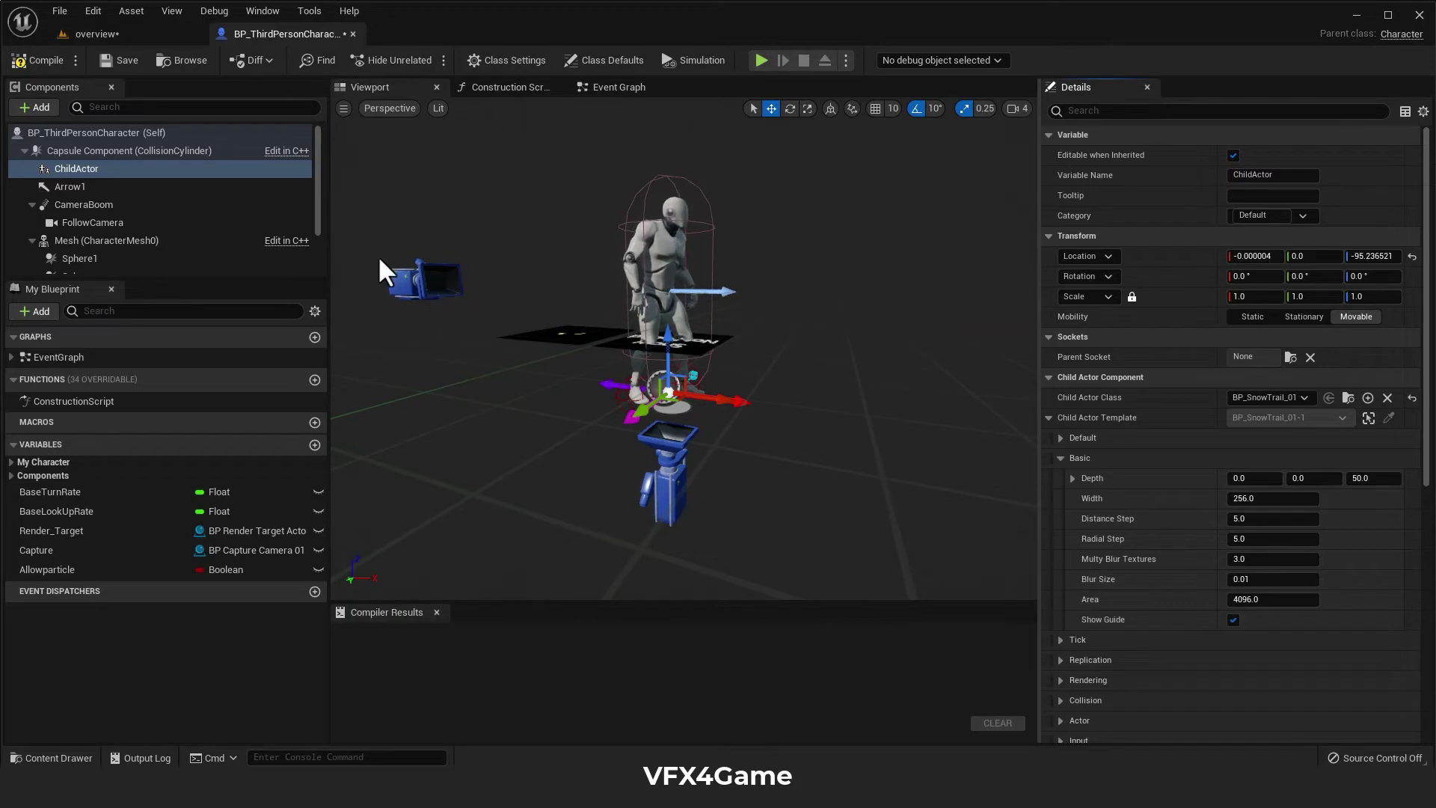
pyautogui.click(34, 63)
pyautogui.click(108, 32)
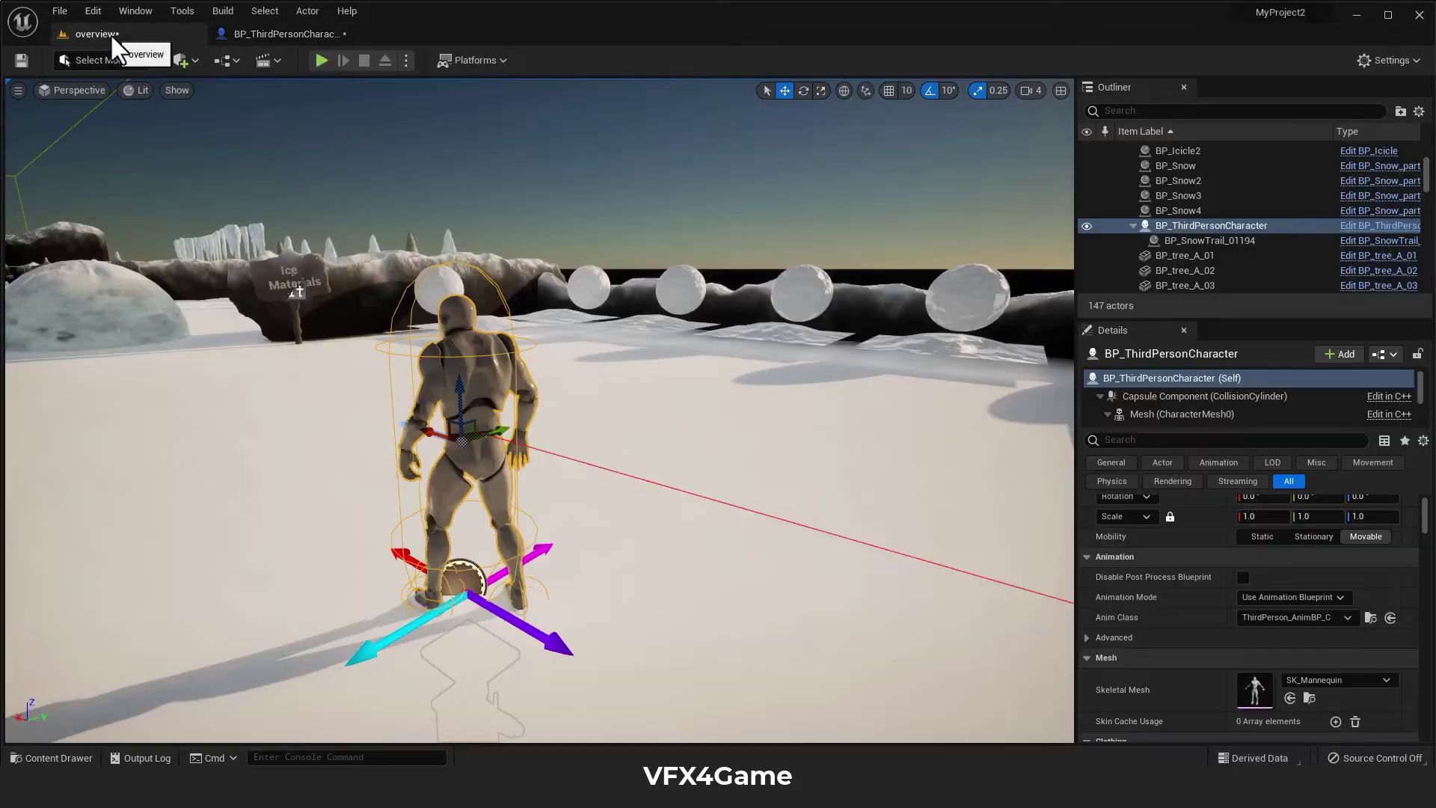
pyautogui.press('f')
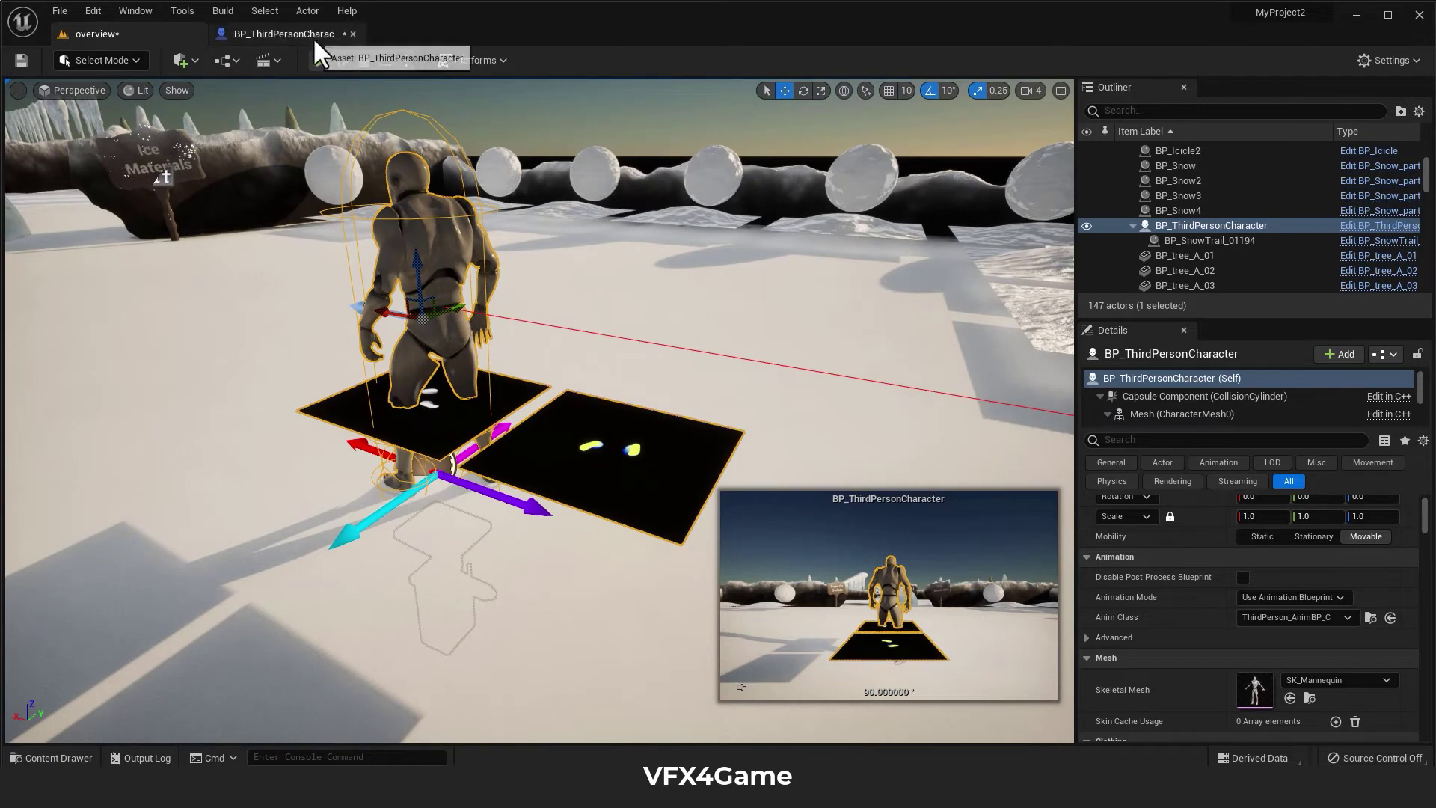
# Disable Show Guide on the ChildActor, compile BP_ThirdPersonCharacter, and delete the character placed in the level.
pyautogui.click(313, 34)
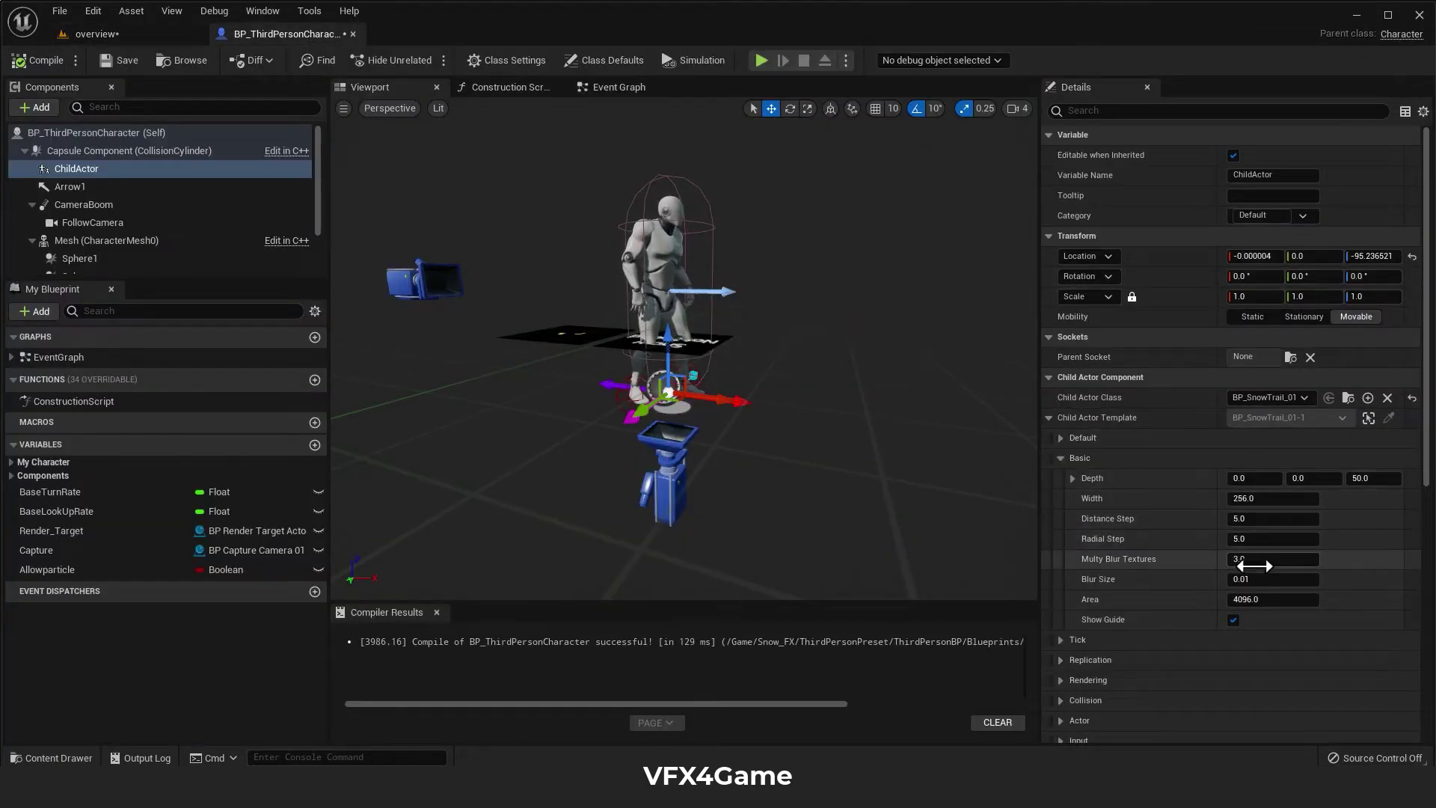
pyautogui.click(1233, 620)
pyautogui.click(36, 61)
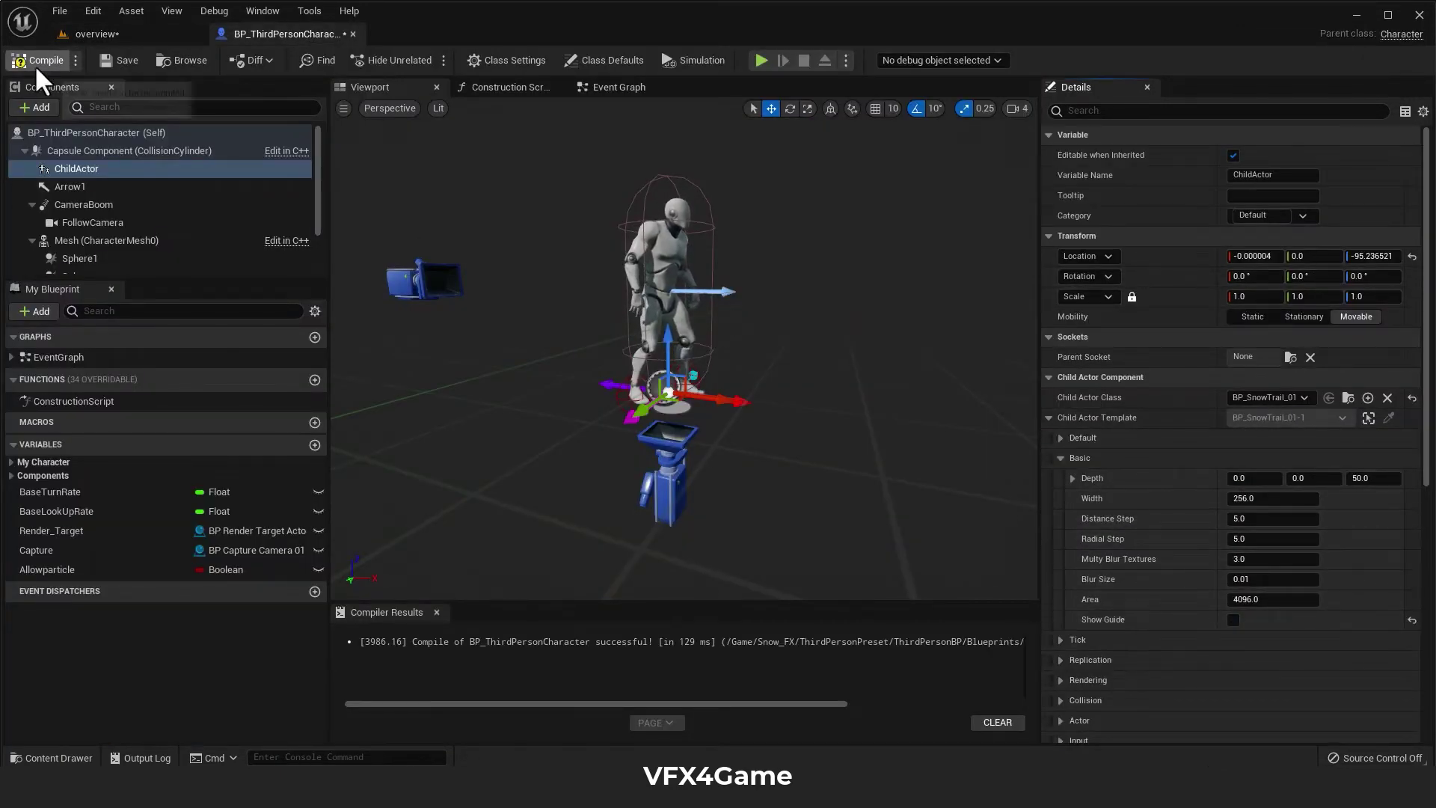
pyautogui.click(94, 34)
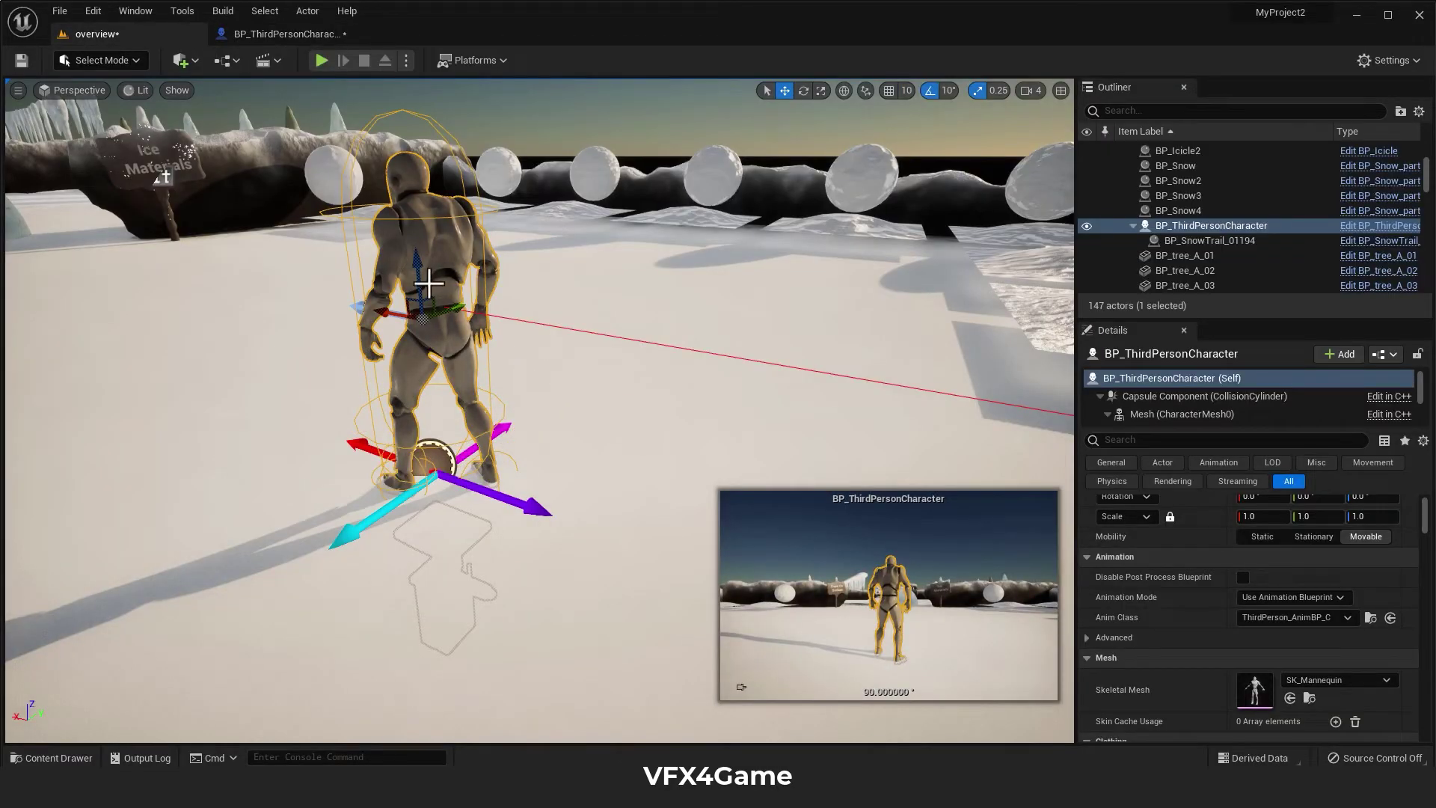
pyautogui.press('Delete')
# Select the grey plane by the Snow Materials sign and create a material named MatTrail in the Snow_FX folder.
pyautogui.moveTo(476, 332); pyautogui.dragTo(523, 276, button='right')
pyautogui.moveTo(538, 542); pyautogui.dragTo(509, 501, button='right')
pyautogui.click(492, 450)
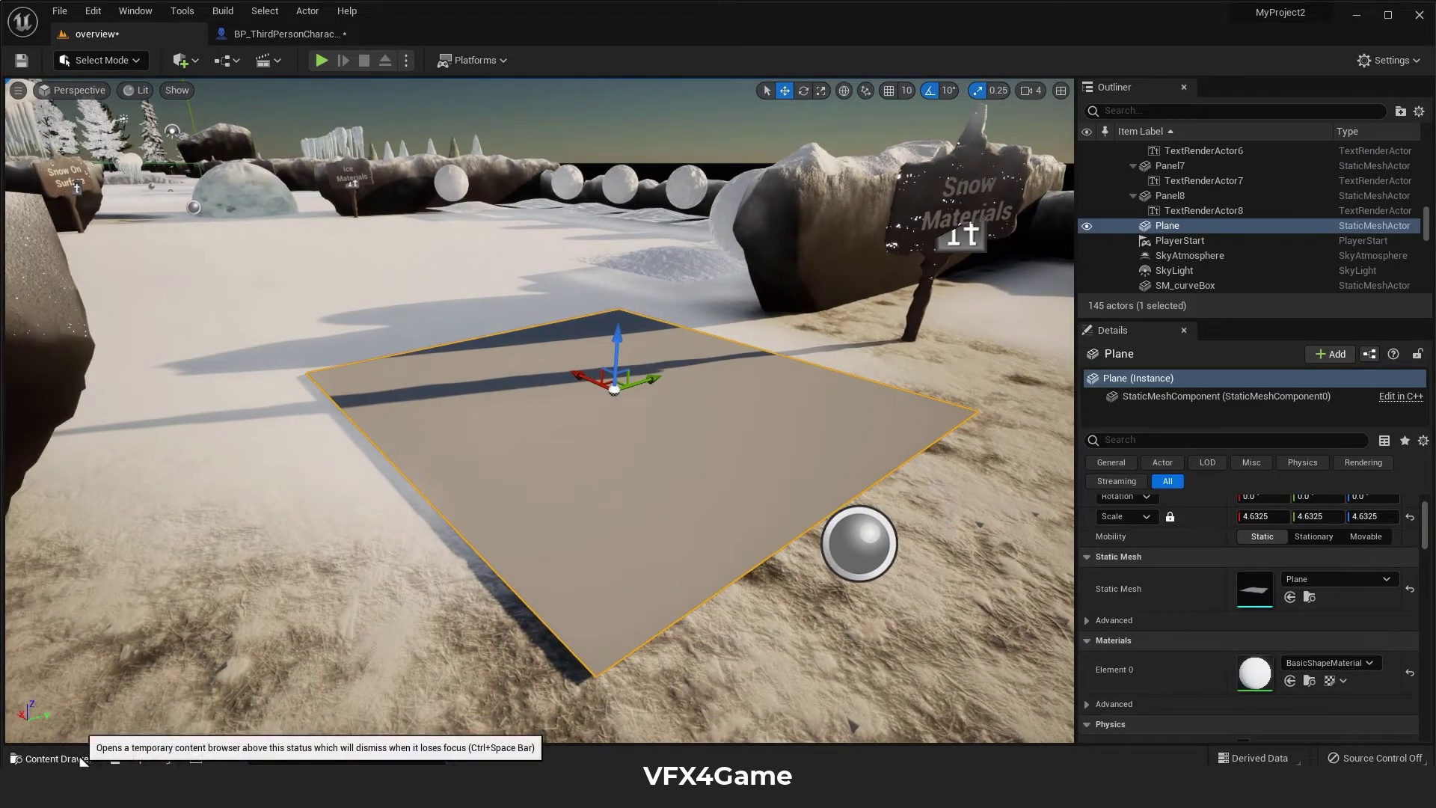
pyautogui.click(53, 757)
pyautogui.click(458, 532)
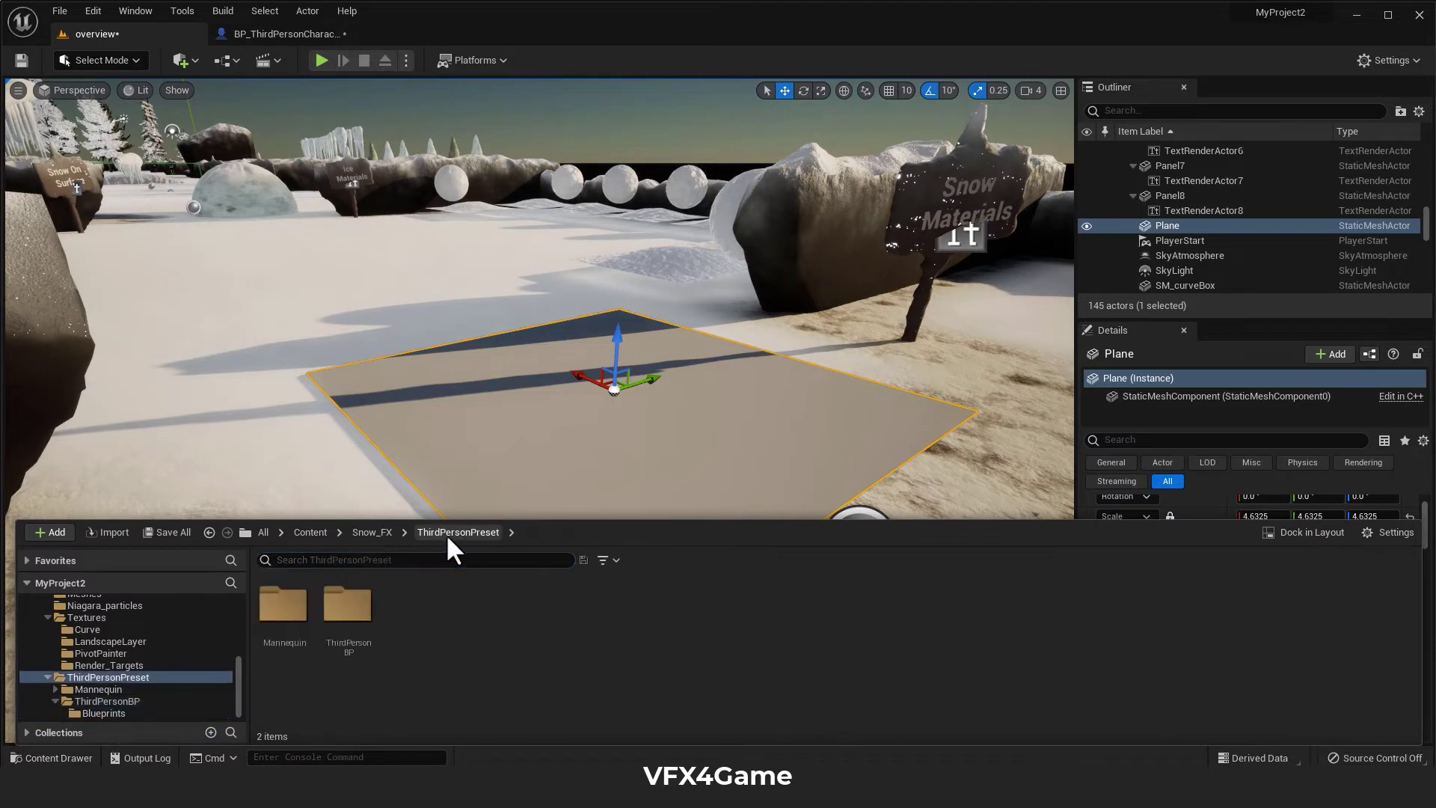
pyautogui.click(367, 532)
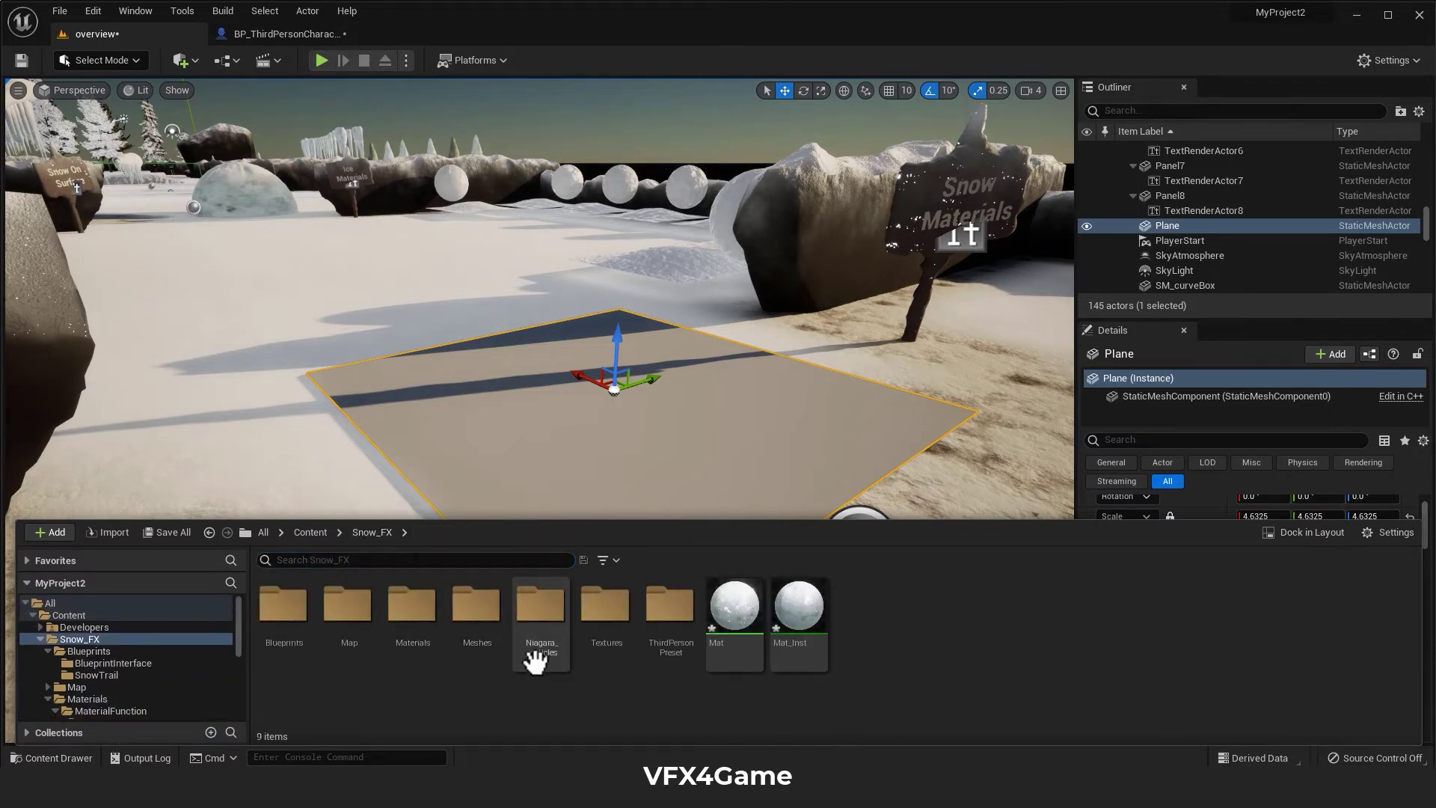
pyautogui.rightClick(876, 634)
pyautogui.click(938, 288)
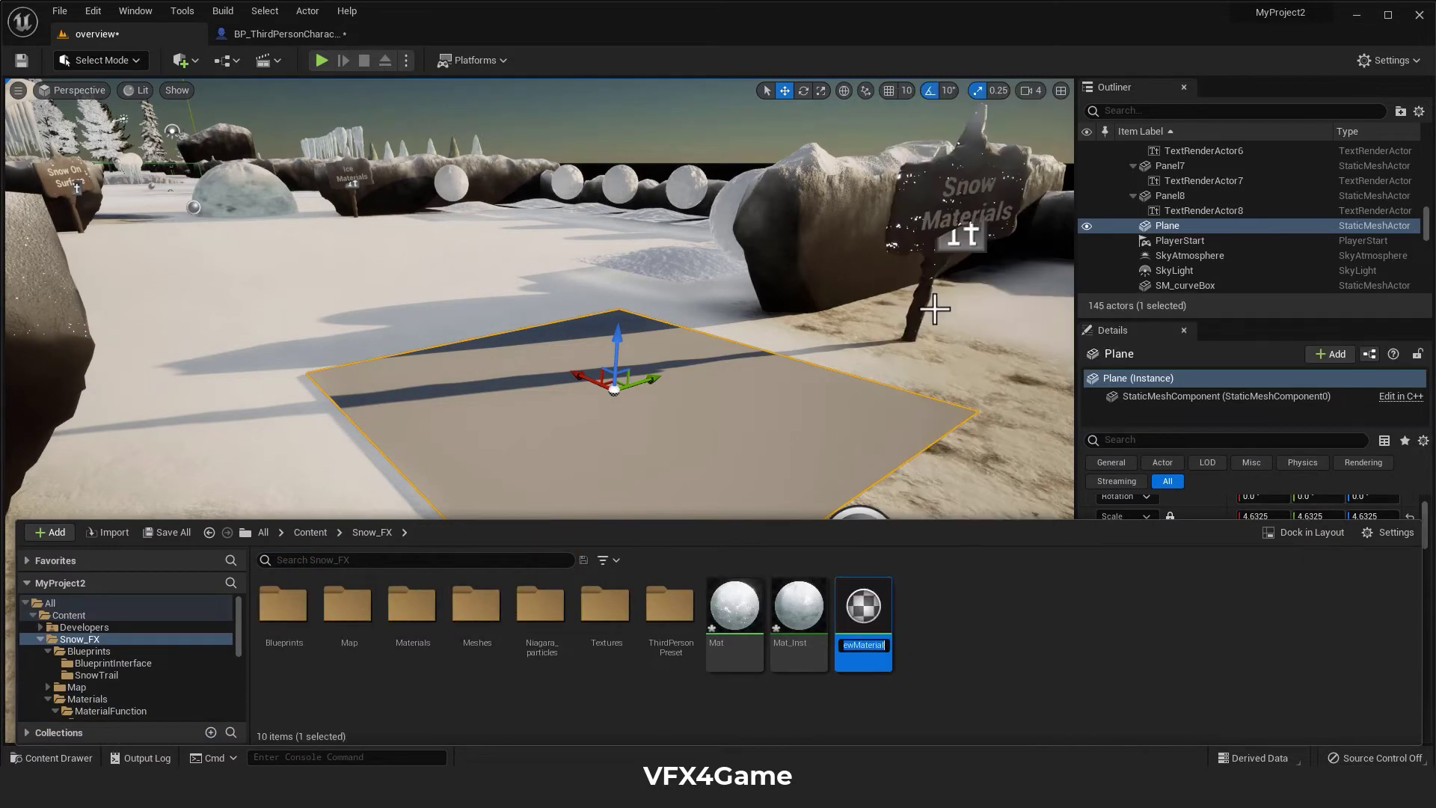
pyautogui.write('MatTrail')
pyautogui.press('Return')
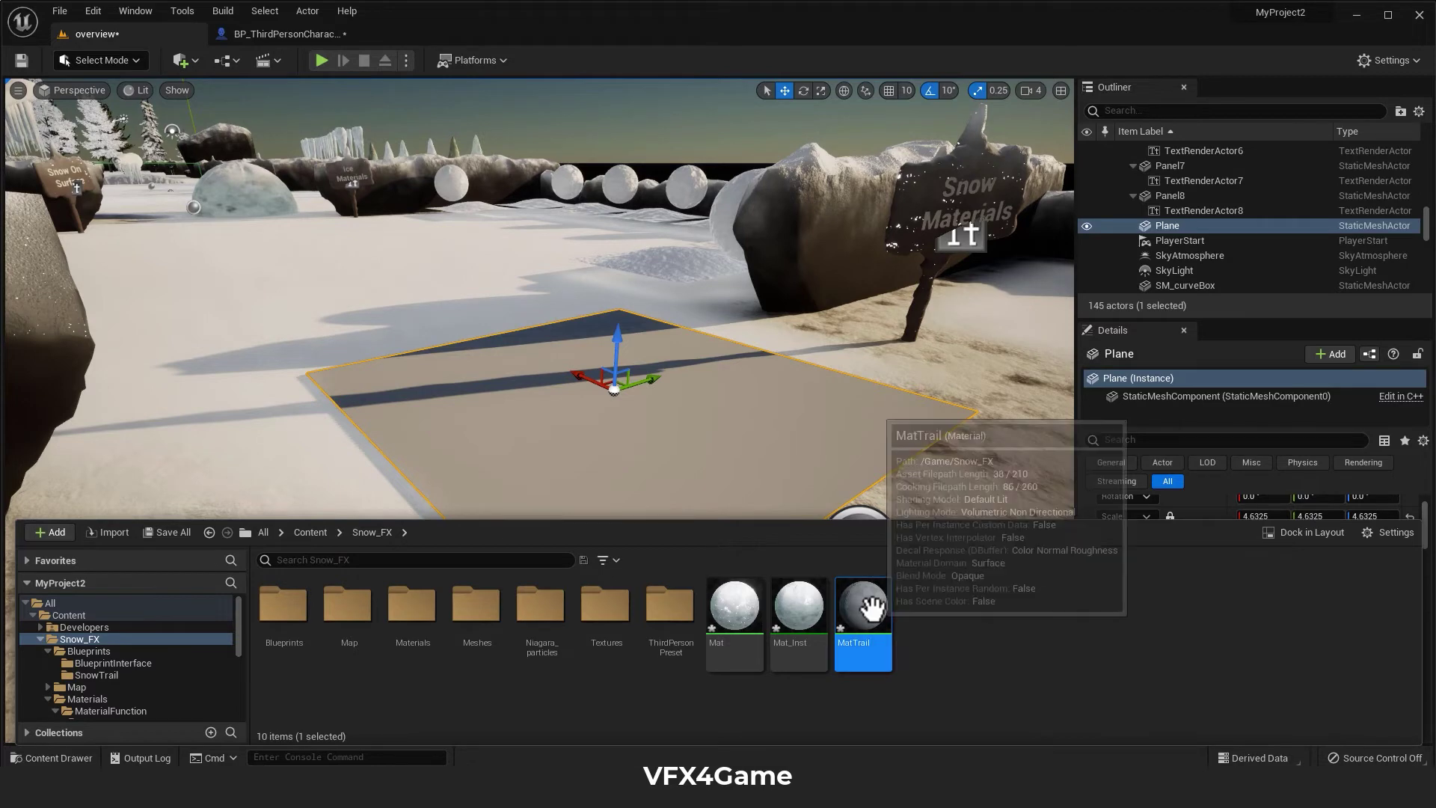
# Open MatTrail in a docked editor tab and enable Use Material Attributes for it.
pyautogui.moveTo(865, 603); pyautogui.dragTo(893, 602)
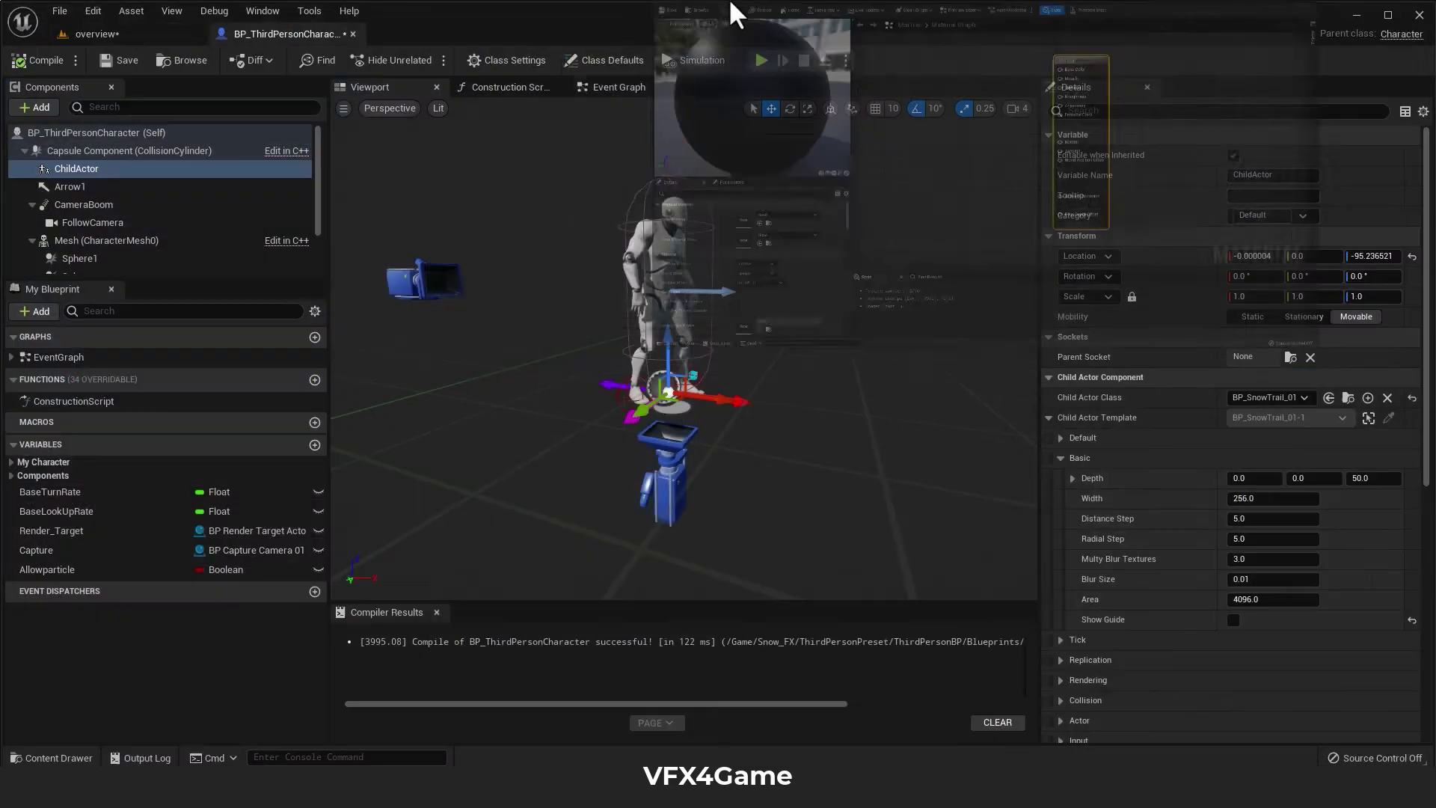
pyautogui.moveTo(730, 10); pyautogui.dragTo(542, 23)
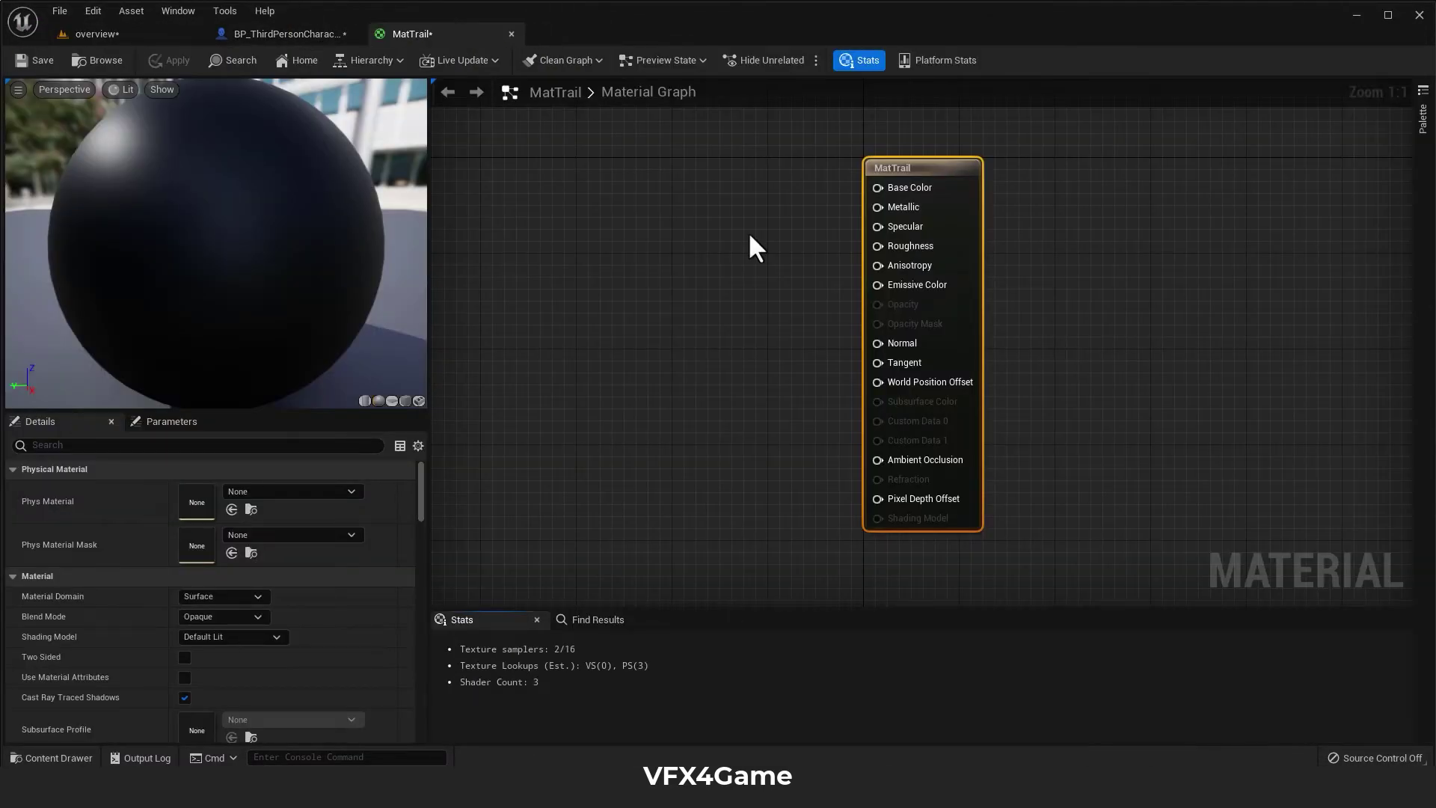
pyautogui.click(184, 676)
pyautogui.moveTo(1013, 135); pyautogui.dragTo(1000, 231)
# Add the MF_Snow_C03 function to MatTrail's graph, connect its Result(C03) output to Material Attributes, and apply the material.
pyautogui.click(155, 37)
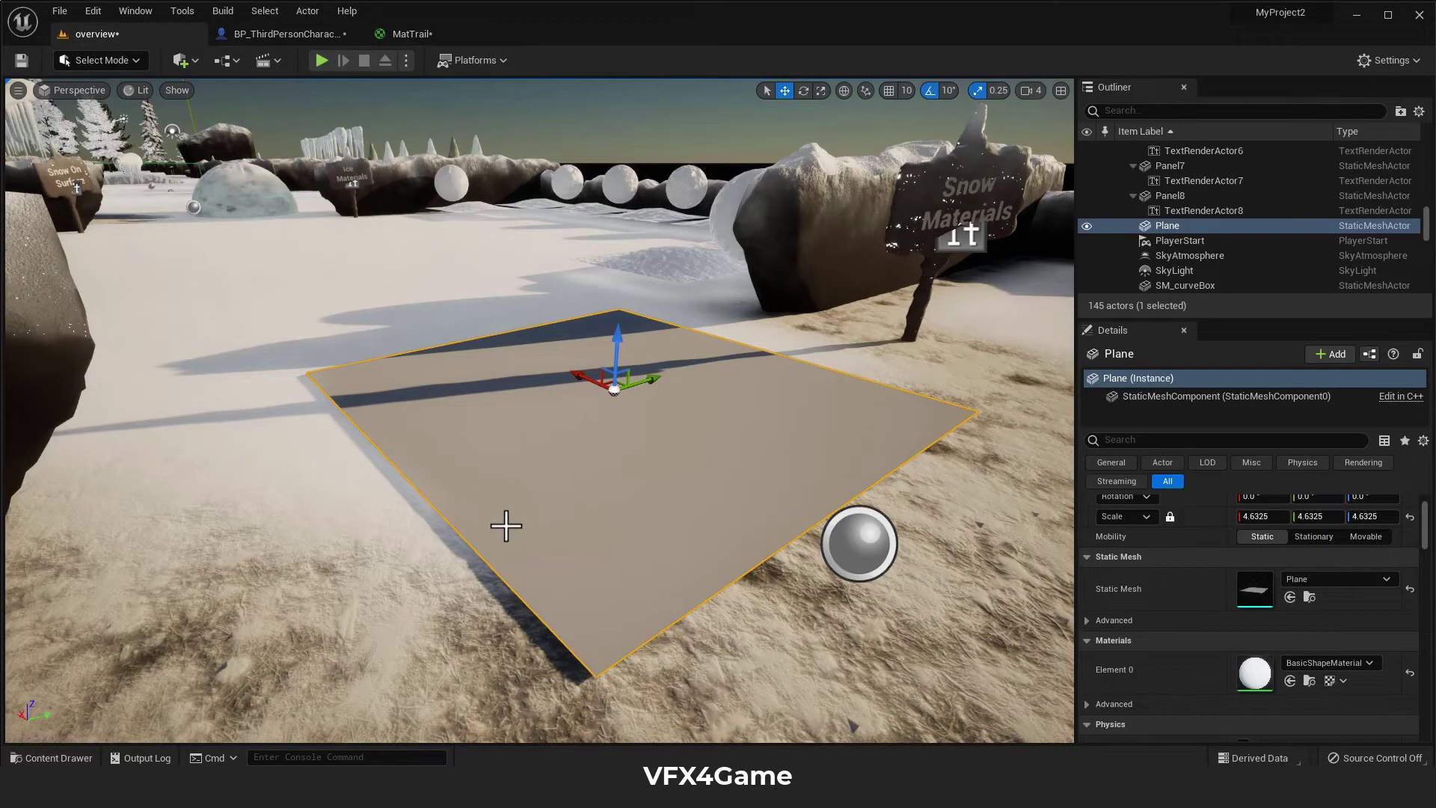
pyautogui.click(50, 757)
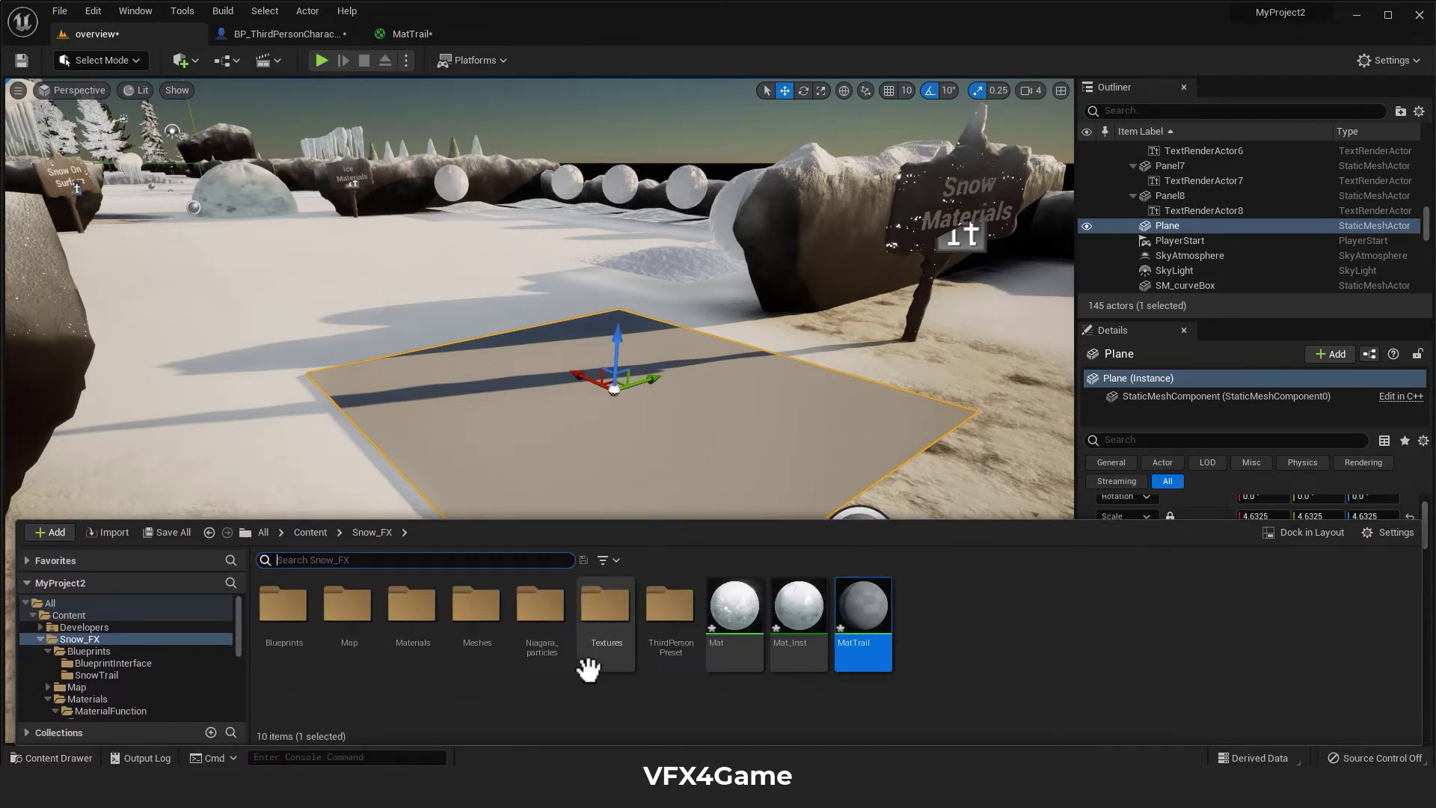
pyautogui.doubleClick(411, 632)
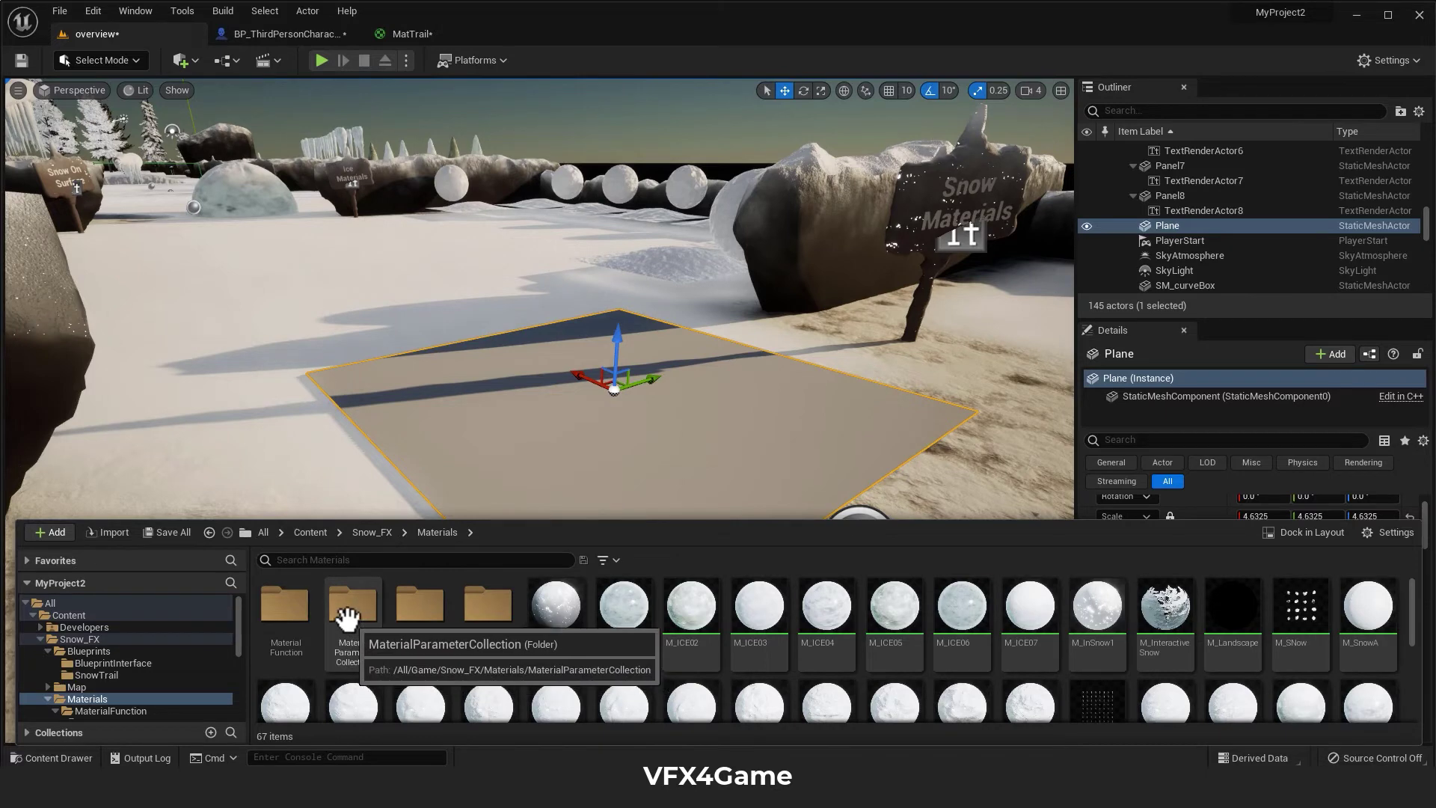
pyautogui.doubleClick(307, 628)
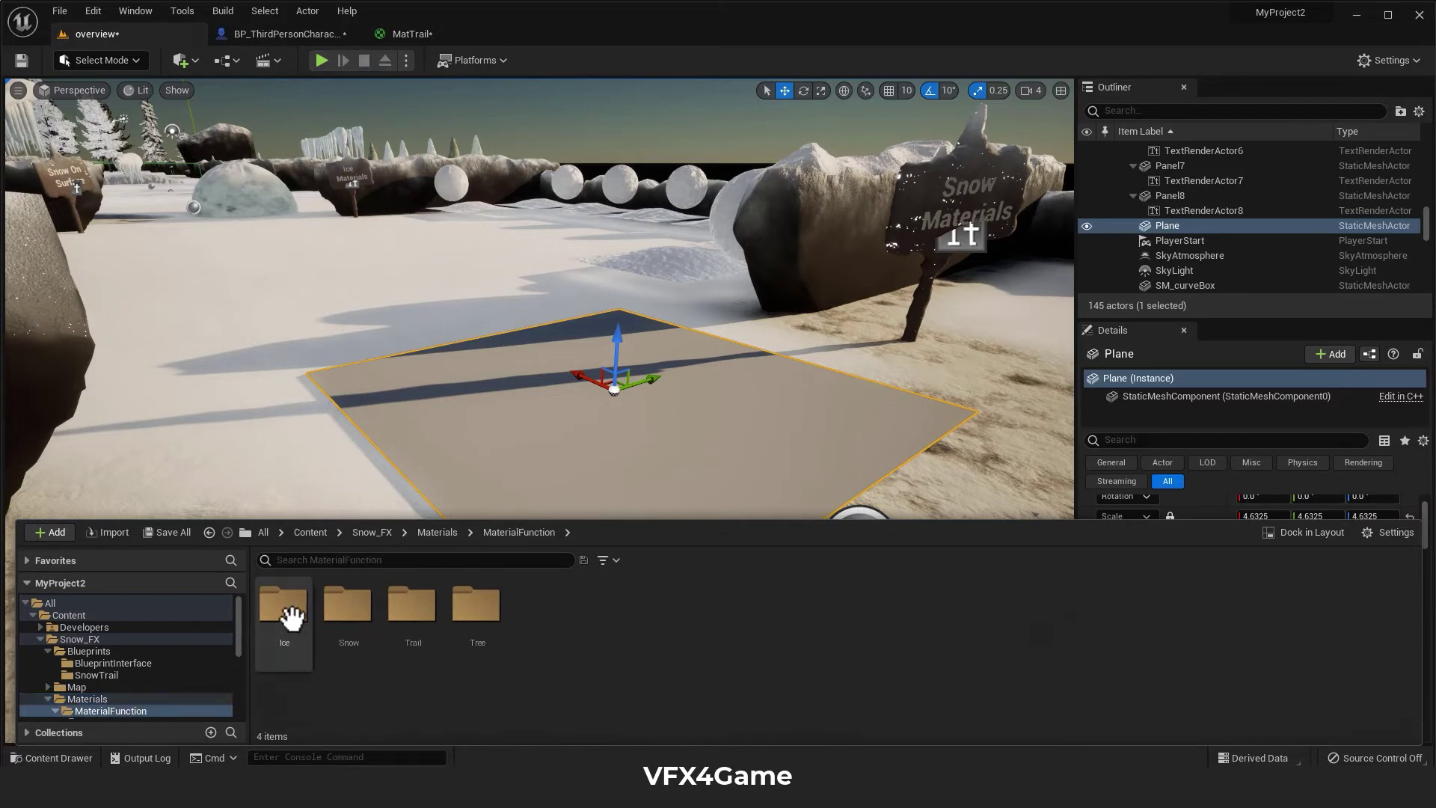
pyautogui.doubleClick(348, 609)
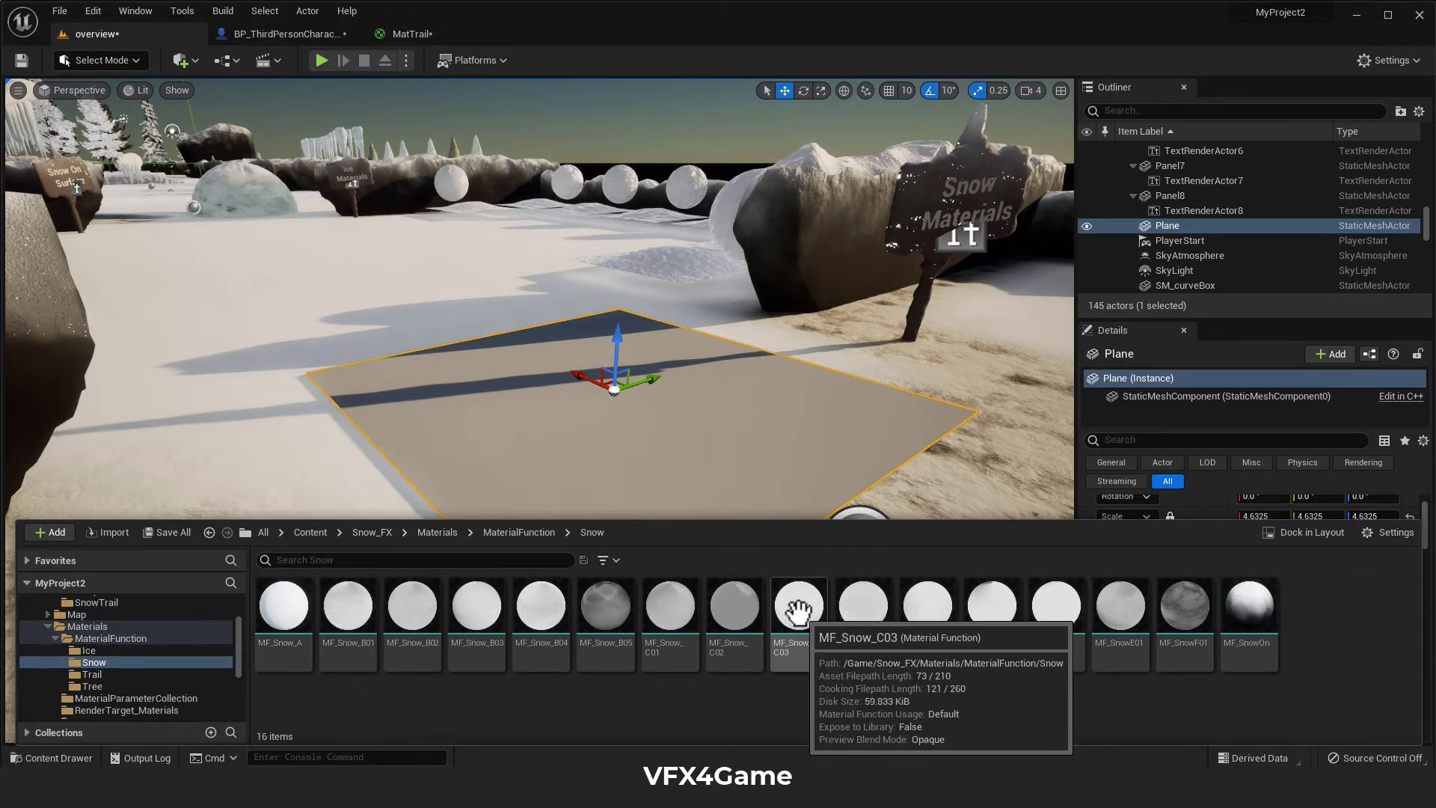
pyautogui.moveTo(794, 606); pyautogui.dragTo(527, 251)
pyautogui.moveTo(735, 276); pyautogui.dragTo(1000, 268)
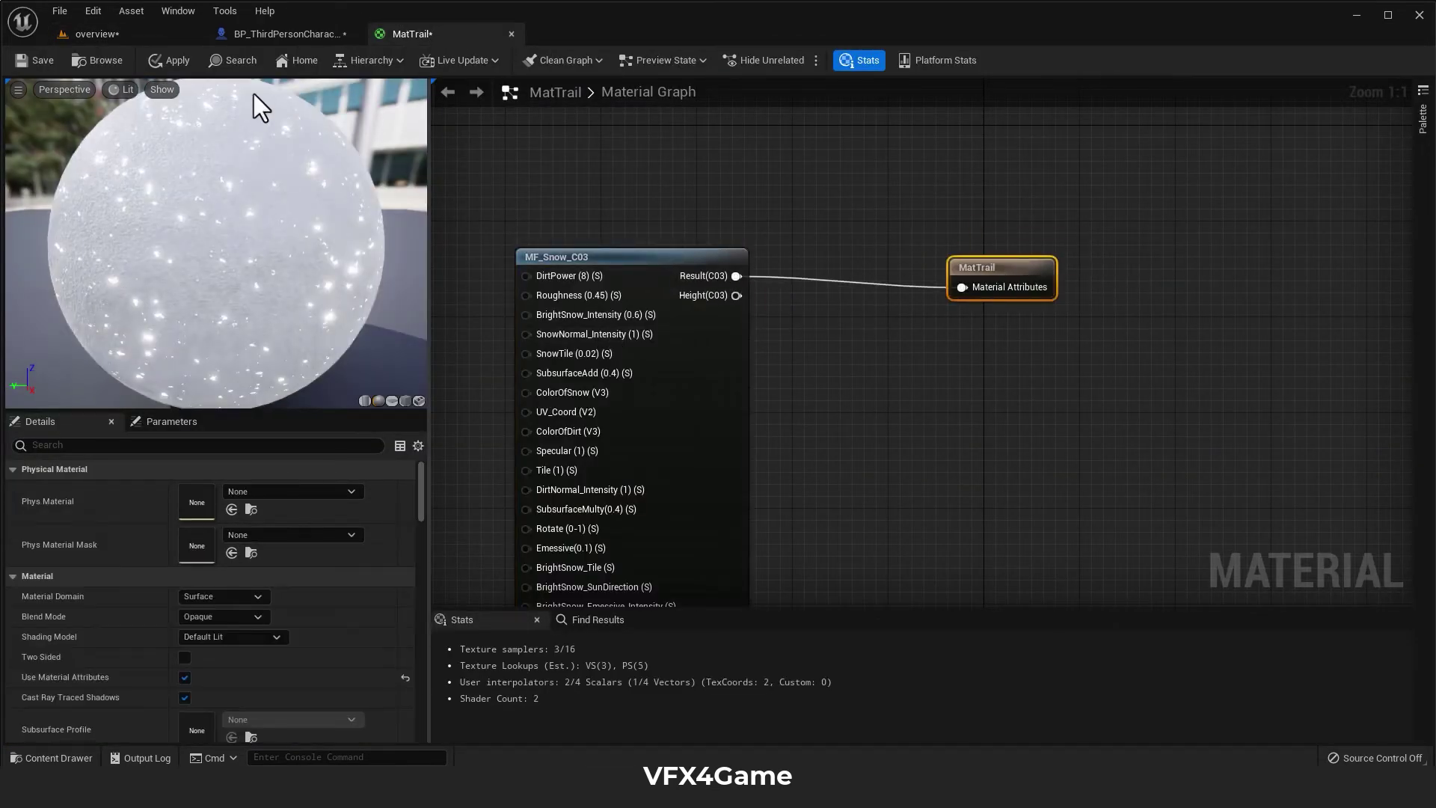
pyautogui.click(167, 60)
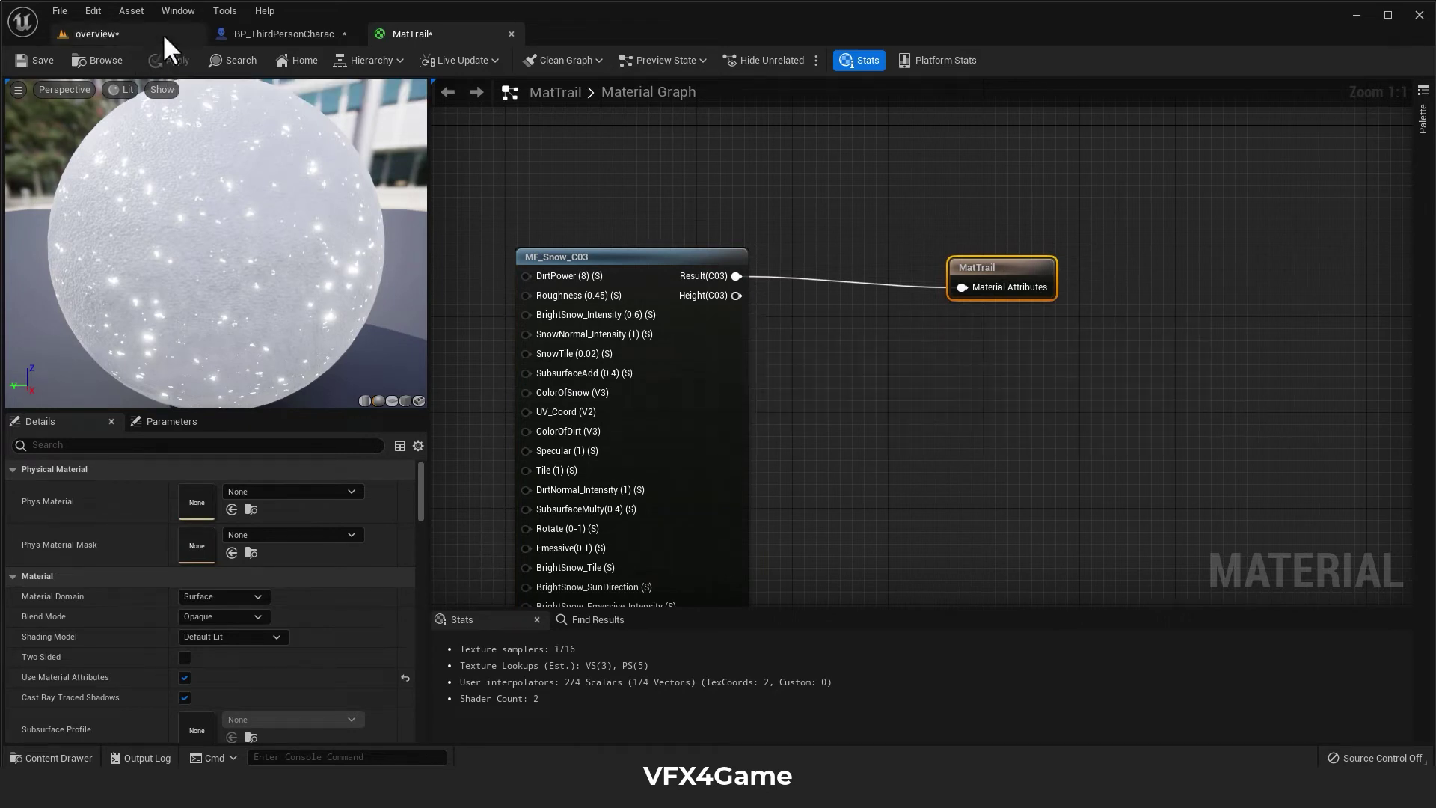
# Create a material instance of MatTrail in the Snow_FX folder and assign it to the grey plane in the level.
pyautogui.click(163, 33)
pyautogui.click(60, 755)
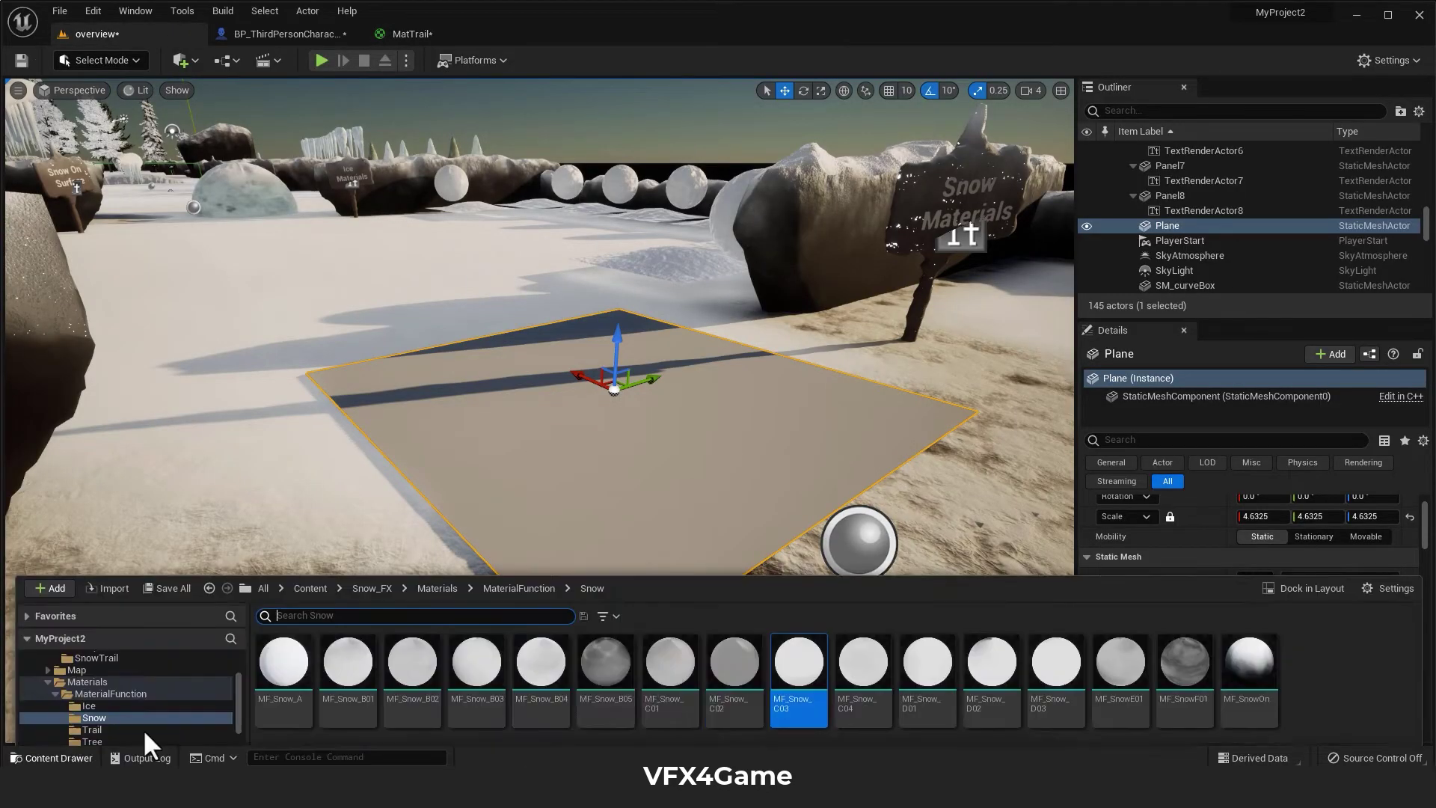
pyautogui.click(430, 529)
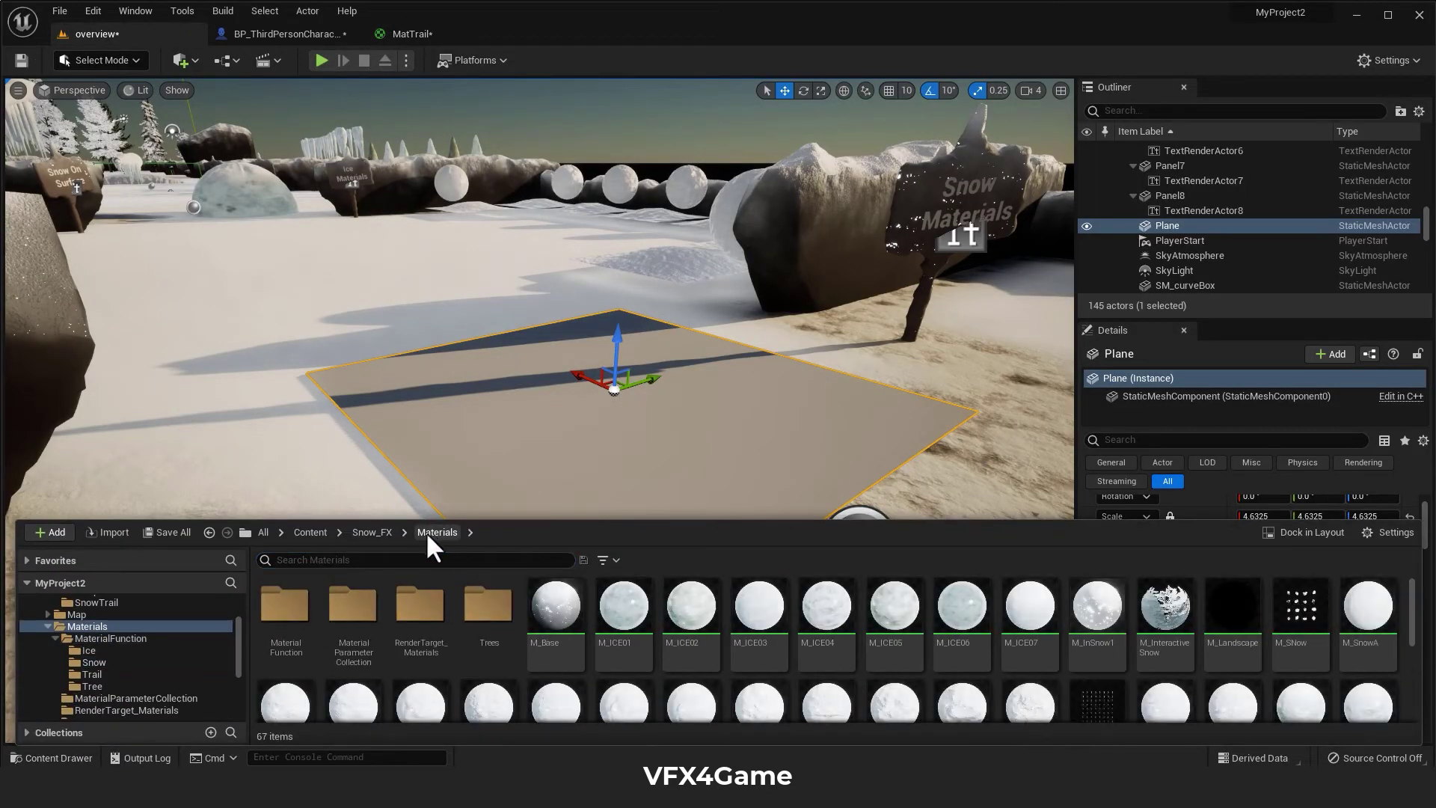
pyautogui.click(370, 532)
pyautogui.click(860, 616)
pyautogui.rightClick(860, 617)
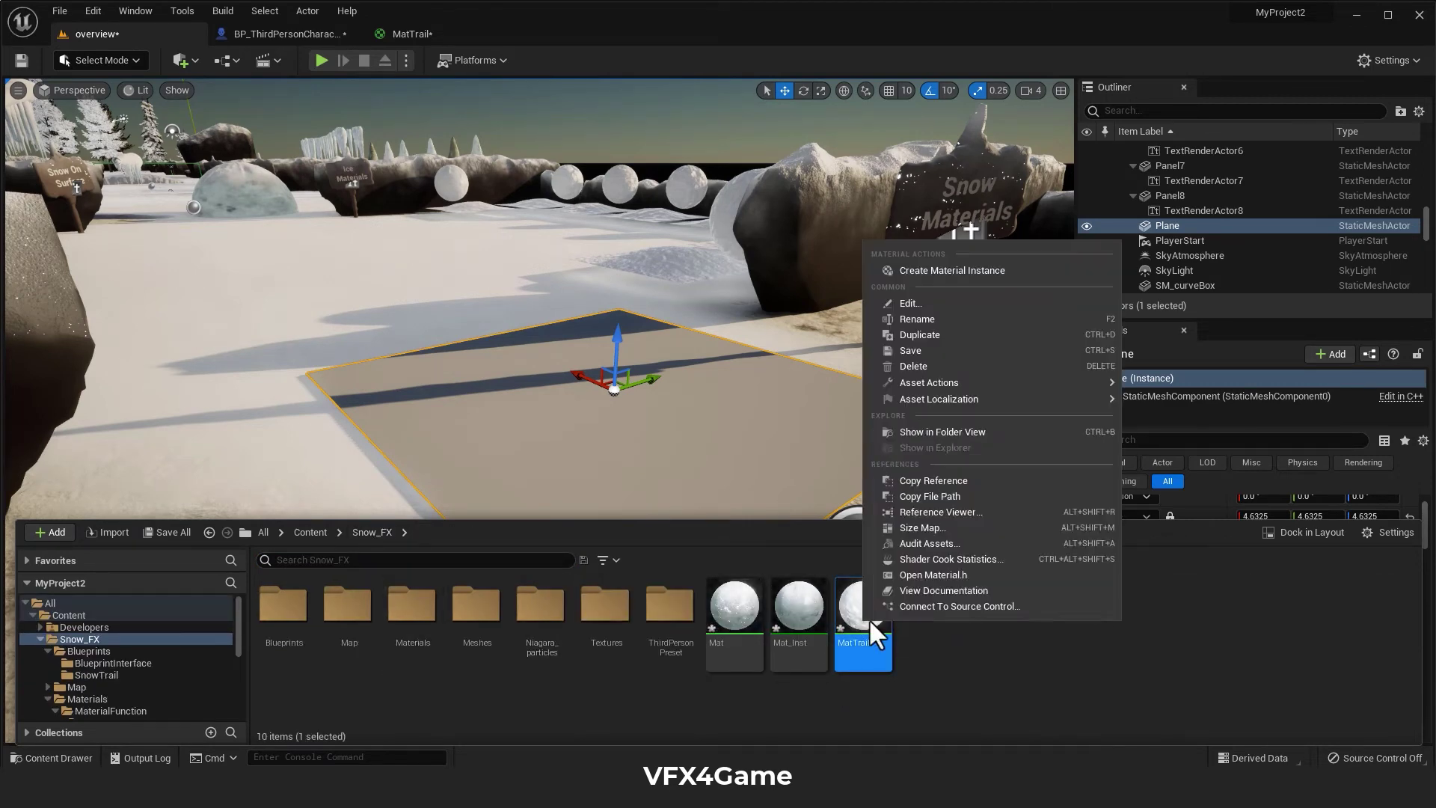
pyautogui.click(948, 272)
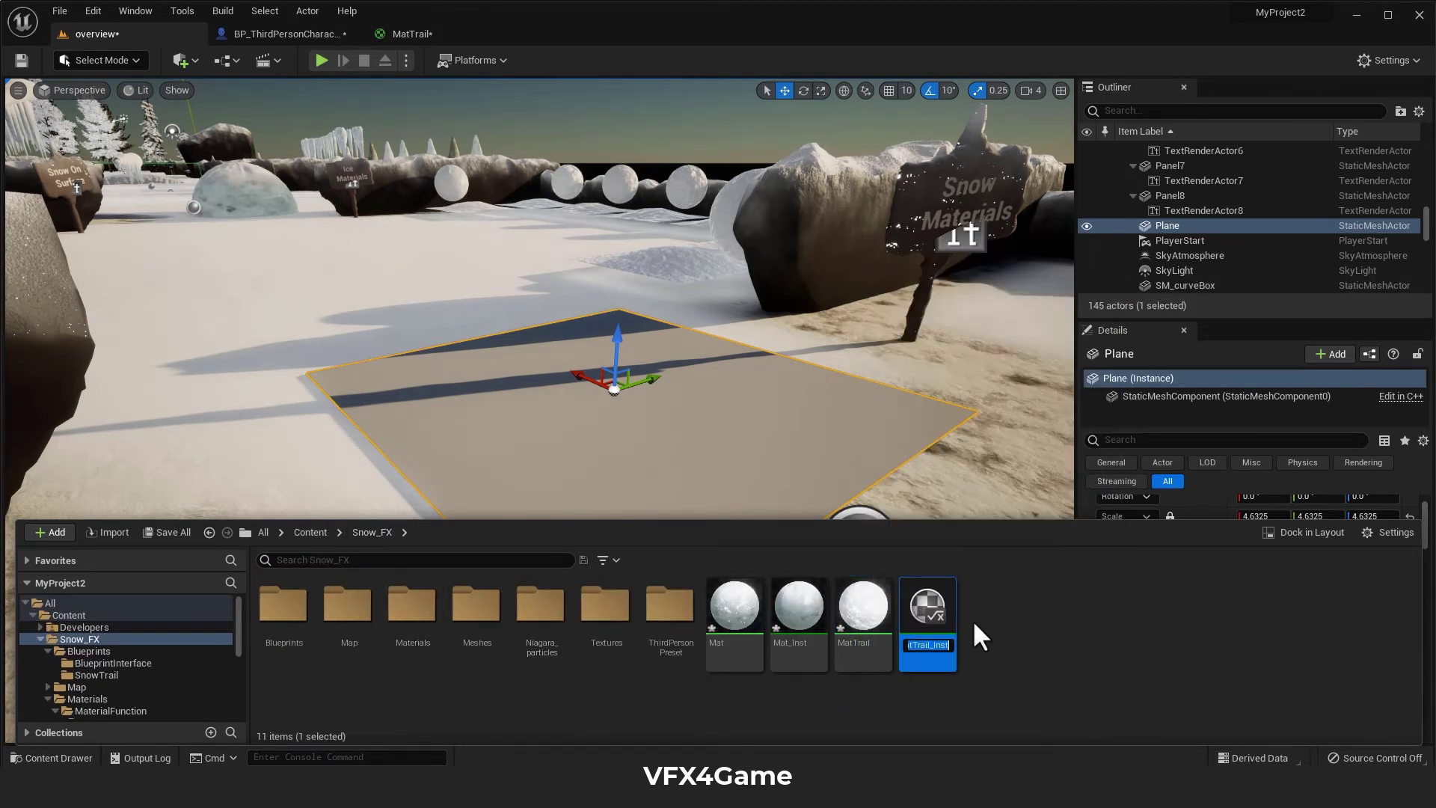
pyautogui.moveTo(951, 618); pyautogui.dragTo(742, 435)
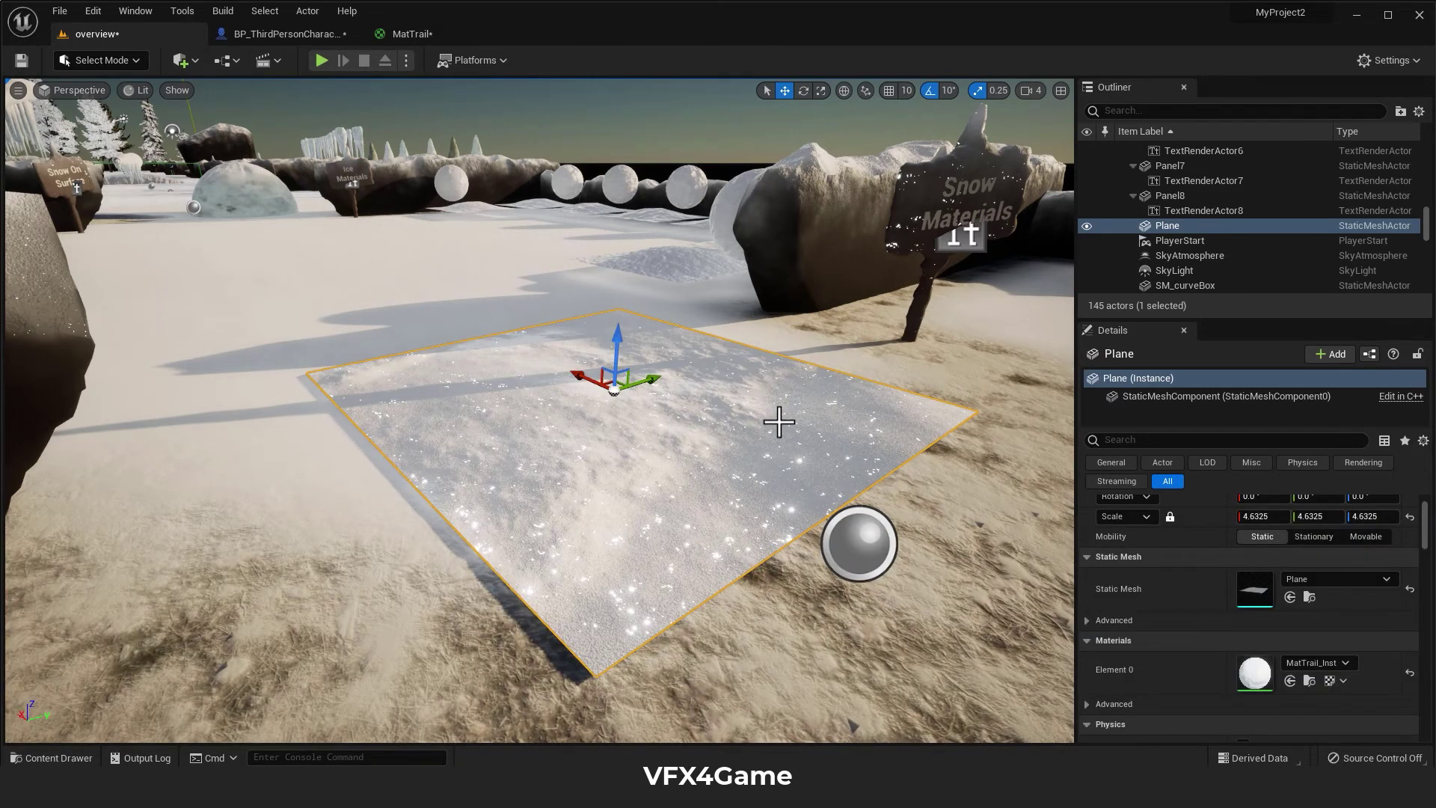
pyautogui.moveTo(779, 421); pyautogui.dragTo(748, 411, button='right')
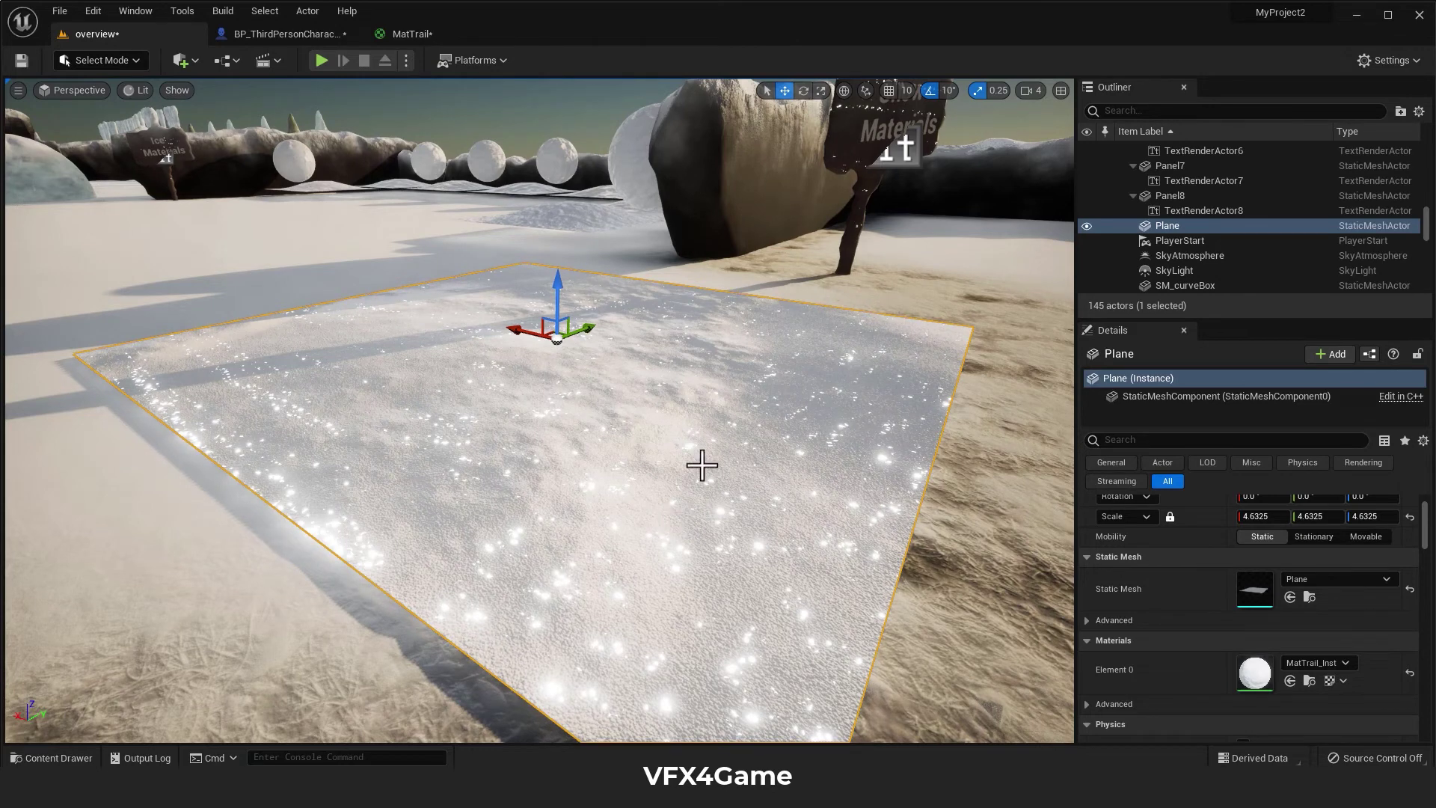
# Add the MF_Displacement_Snow_Trail function from the MaterialFunction/Trail folder to MatTrail's graph, placing it between MF_Snow_C03 and the output node.
pyautogui.click(77, 756)
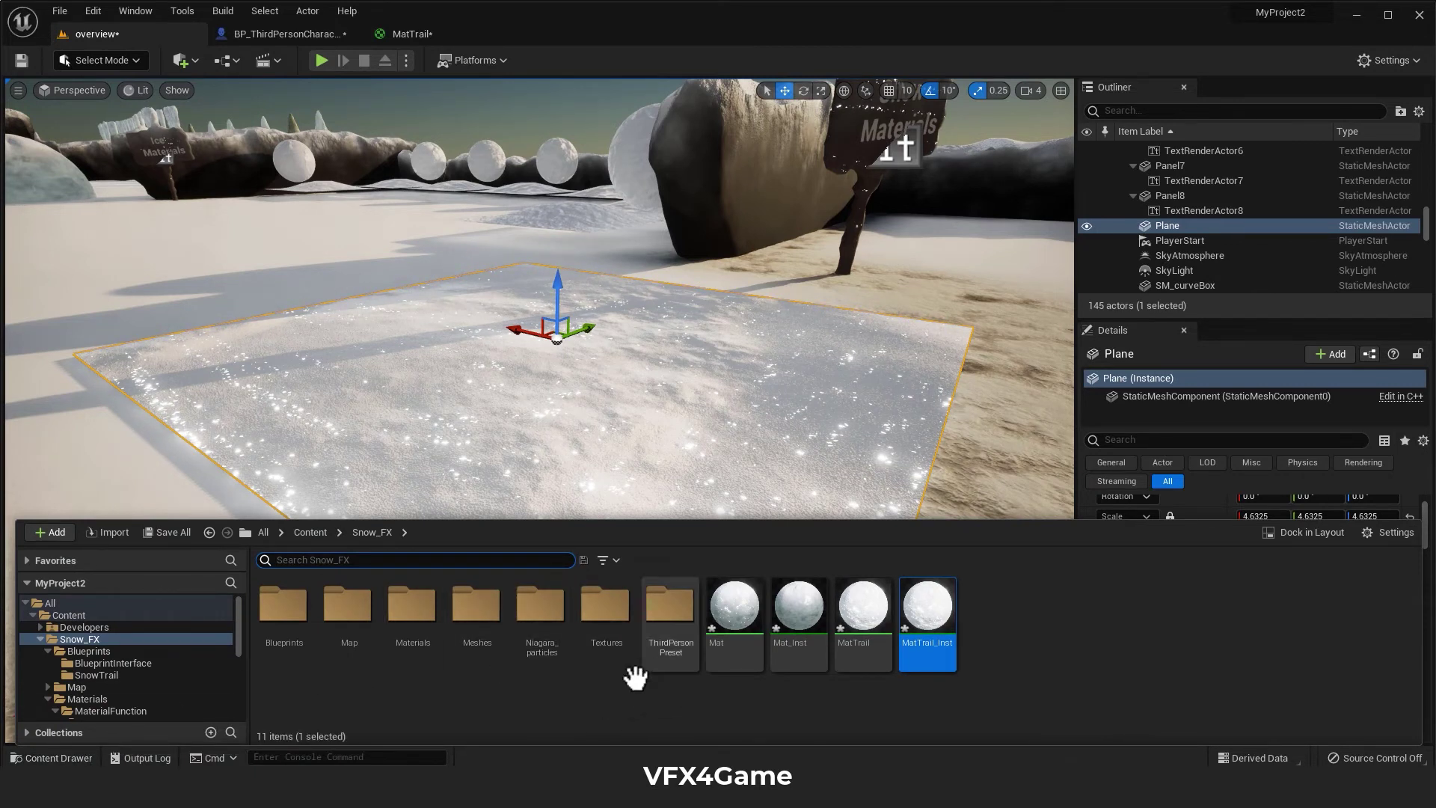
pyautogui.doubleClick(413, 605)
pyautogui.doubleClick(282, 610)
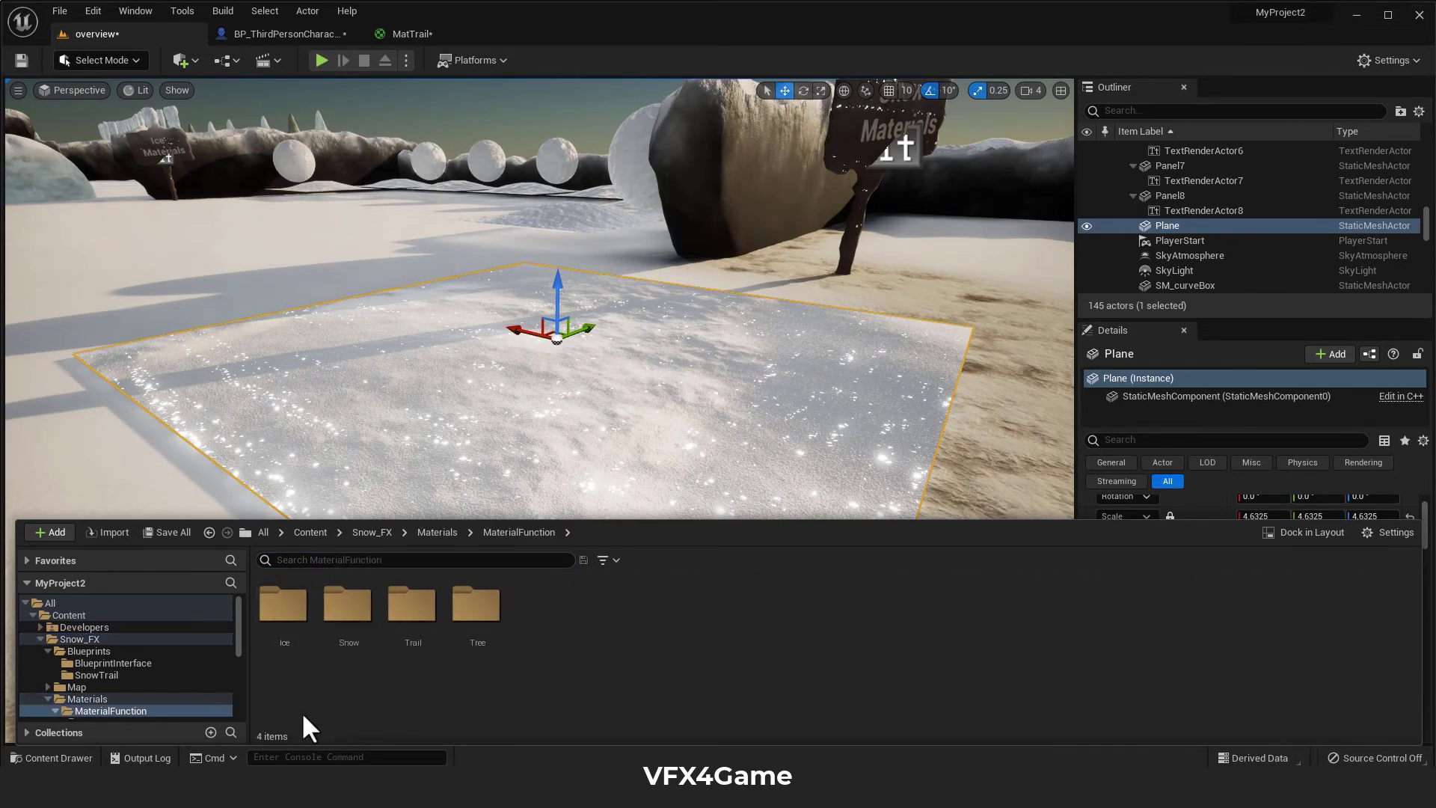
pyautogui.doubleClick(408, 610)
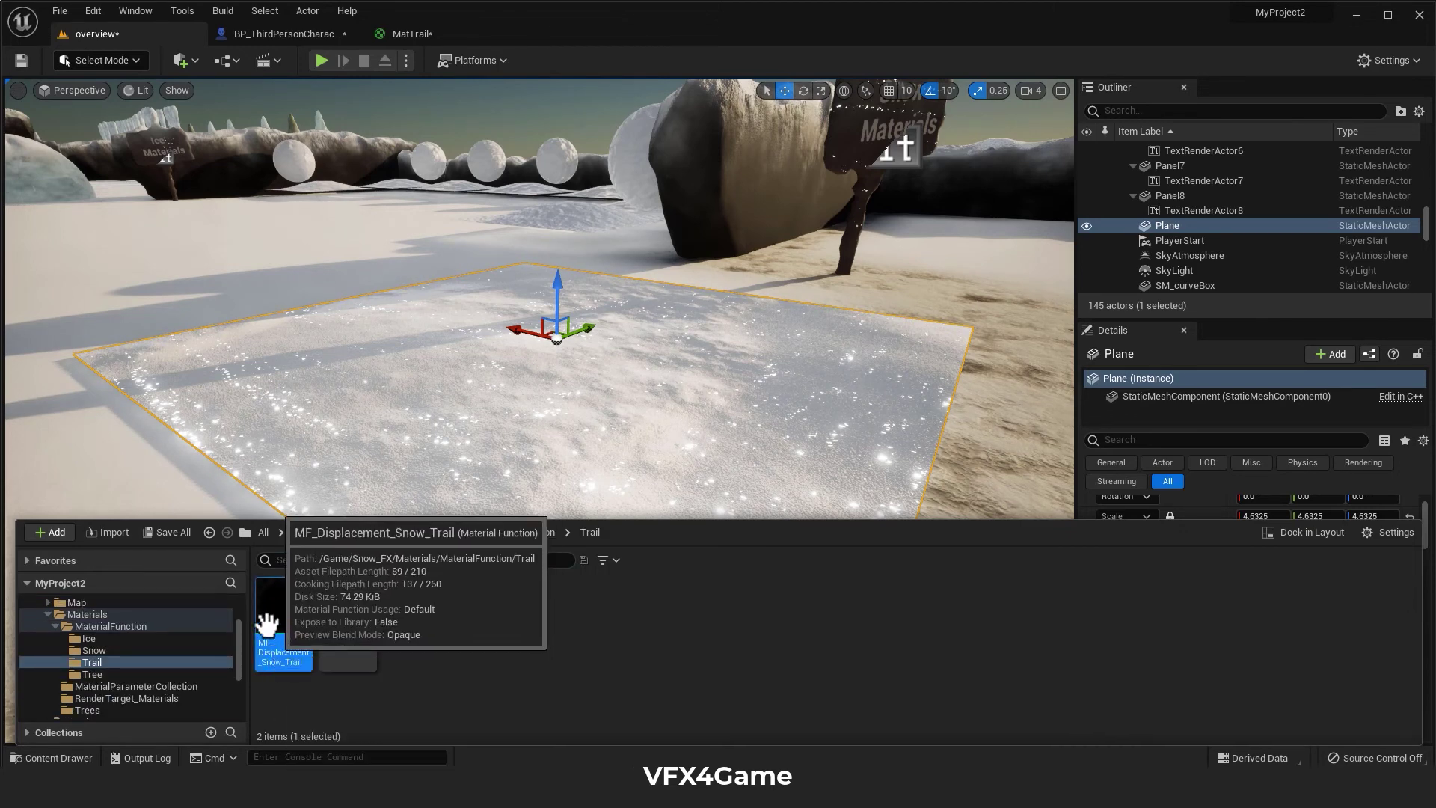
pyautogui.moveTo(283, 620); pyautogui.dragTo(877, 398)
pyautogui.moveTo(1100, 368); pyautogui.dragTo(855, 324, button='right')
pyautogui.moveTo(801, 229); pyautogui.dragTo(1156, 209)
pyautogui.moveTo(786, 370); pyautogui.dragTo(910, 322)
pyautogui.click(791, 252)
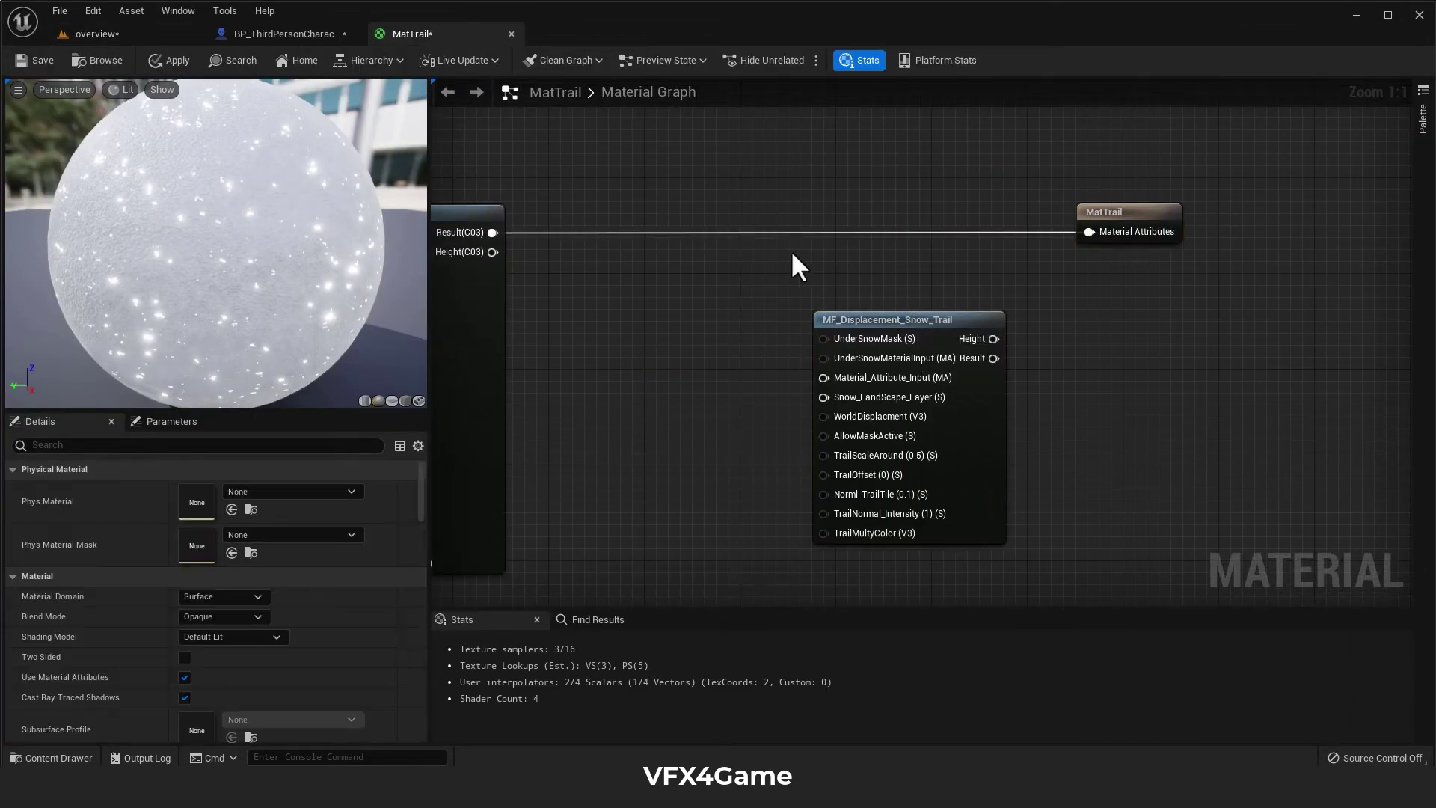
pyautogui.moveTo(741, 292); pyautogui.dragTo(895, 290, button='right')
pyautogui.moveTo(1094, 314); pyautogui.dragTo(1070, 289)
pyautogui.click(778, 323)
pyautogui.moveTo(778, 323); pyautogui.dragTo(794, 280, button='right')
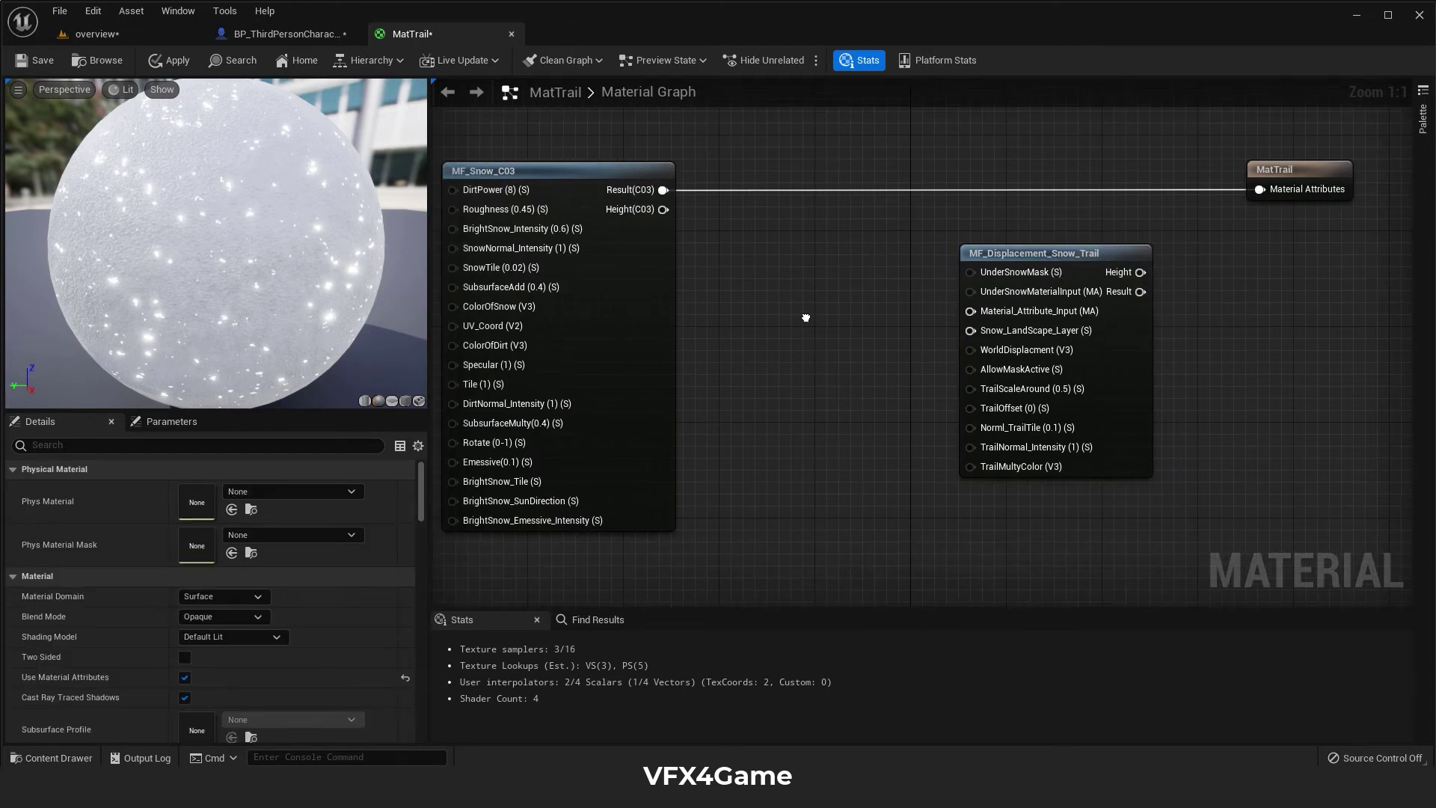
# Connect MF_Snow_C03's Result(C03) to the trail function's Material_Attribute_Input, and the trail function's Result to MatTrail's Material Attributes.
pyautogui.moveTo(995, 312); pyautogui.dragTo(664, 187)
pyautogui.moveTo(1139, 291); pyautogui.dragTo(1259, 188)
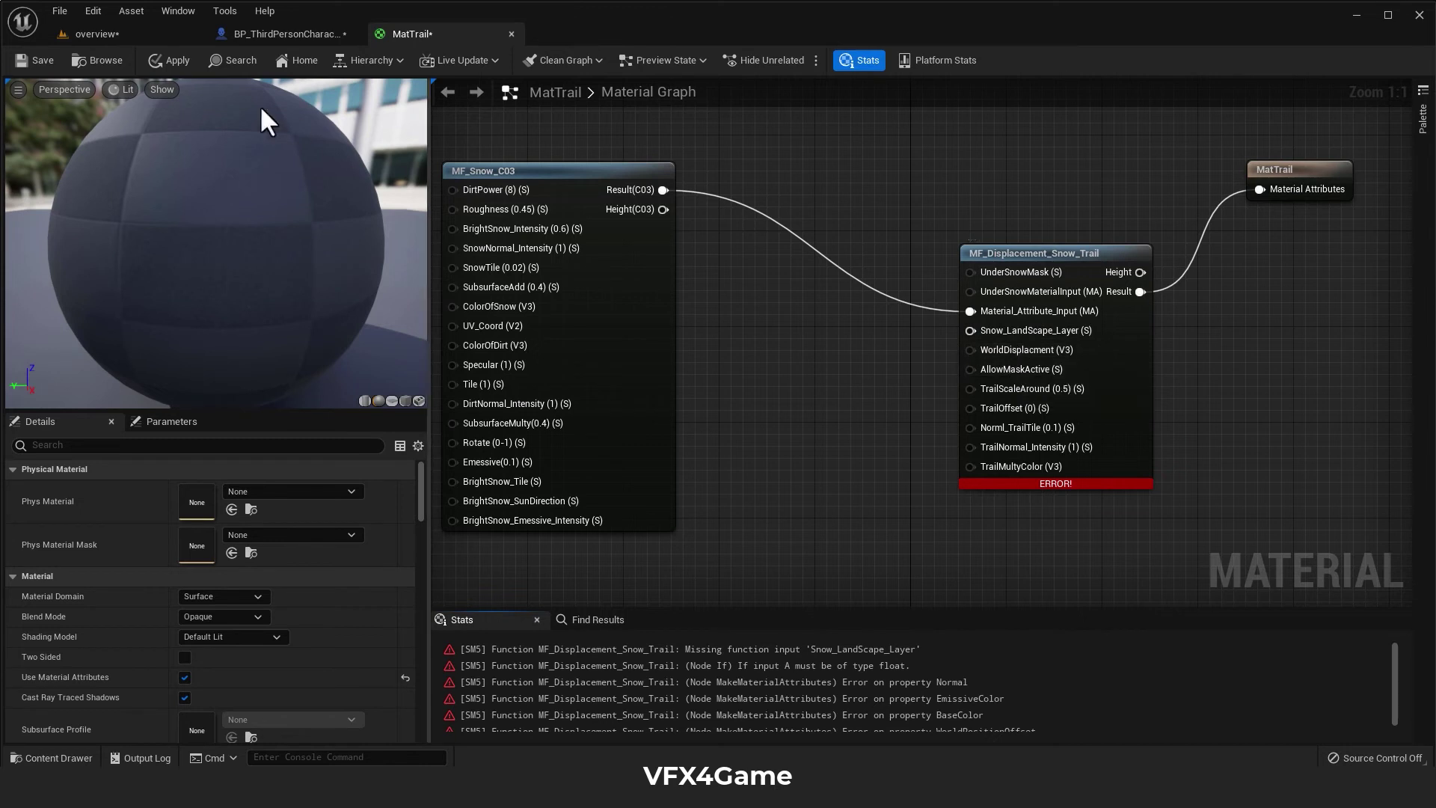
pyautogui.click(158, 35)
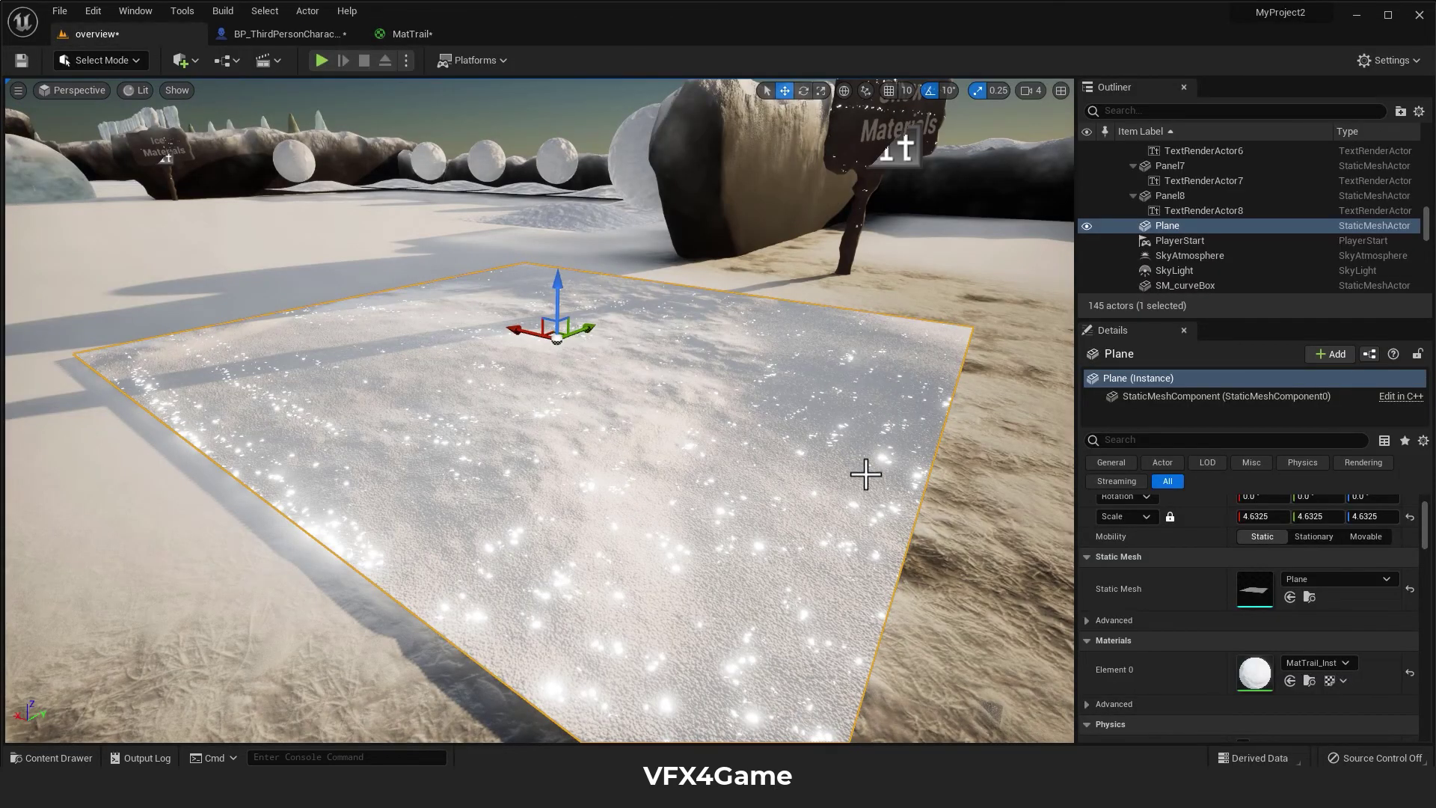
pyautogui.click(421, 34)
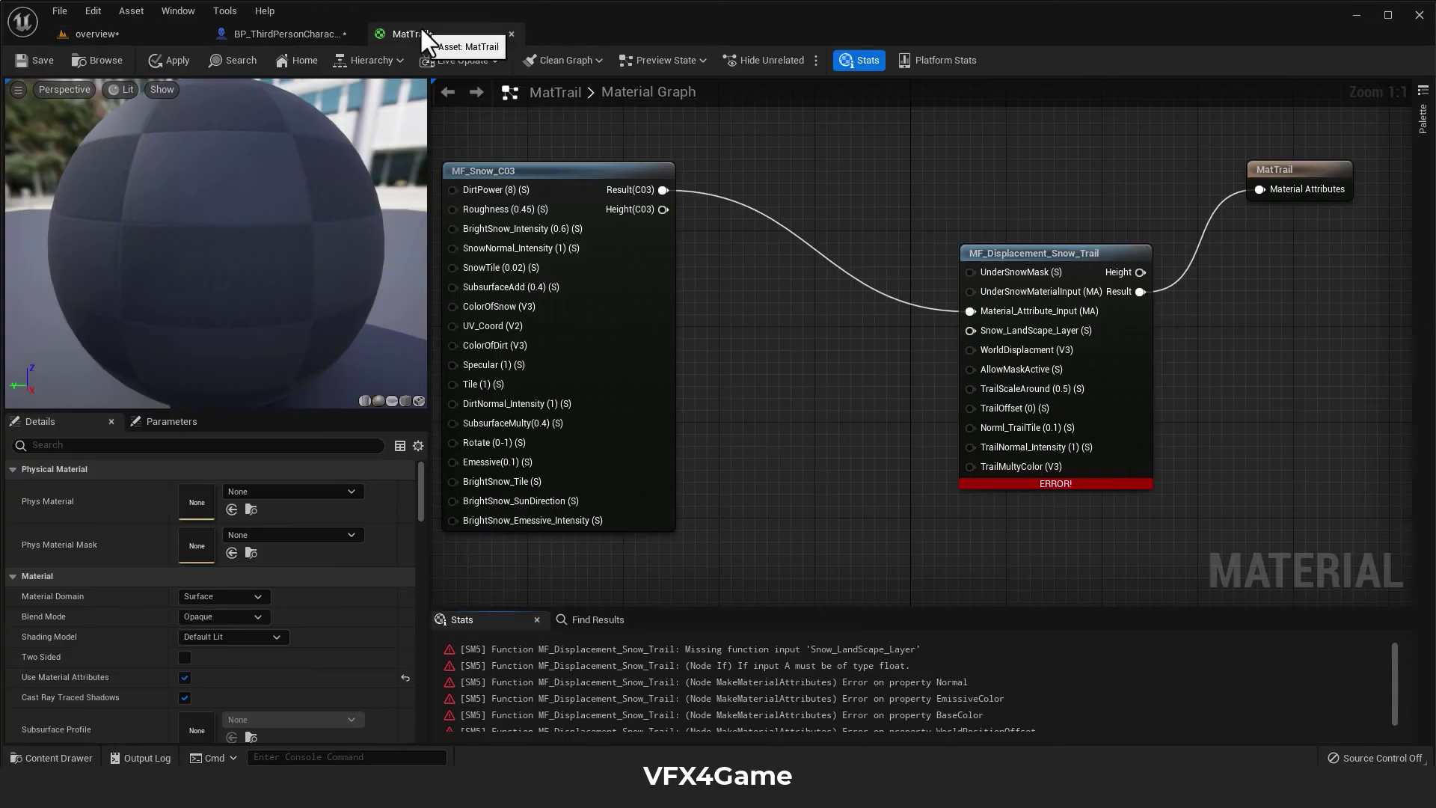
# Add a constant with value 1, connect it to the trail function's Snow_LandScape_Layer input, and apply the material.
pyautogui.click(824, 395)
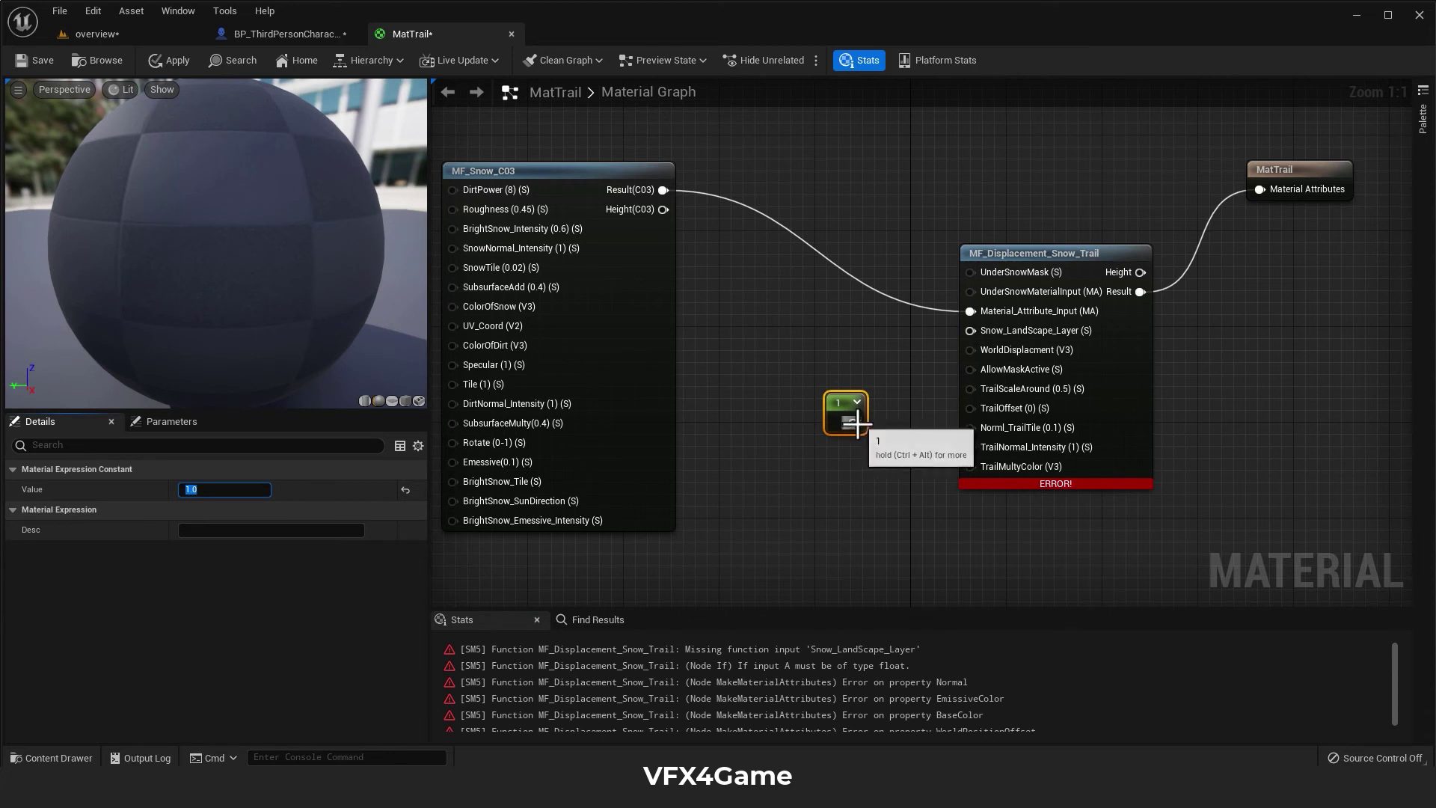
pyautogui.moveTo(853, 423); pyautogui.dragTo(970, 330)
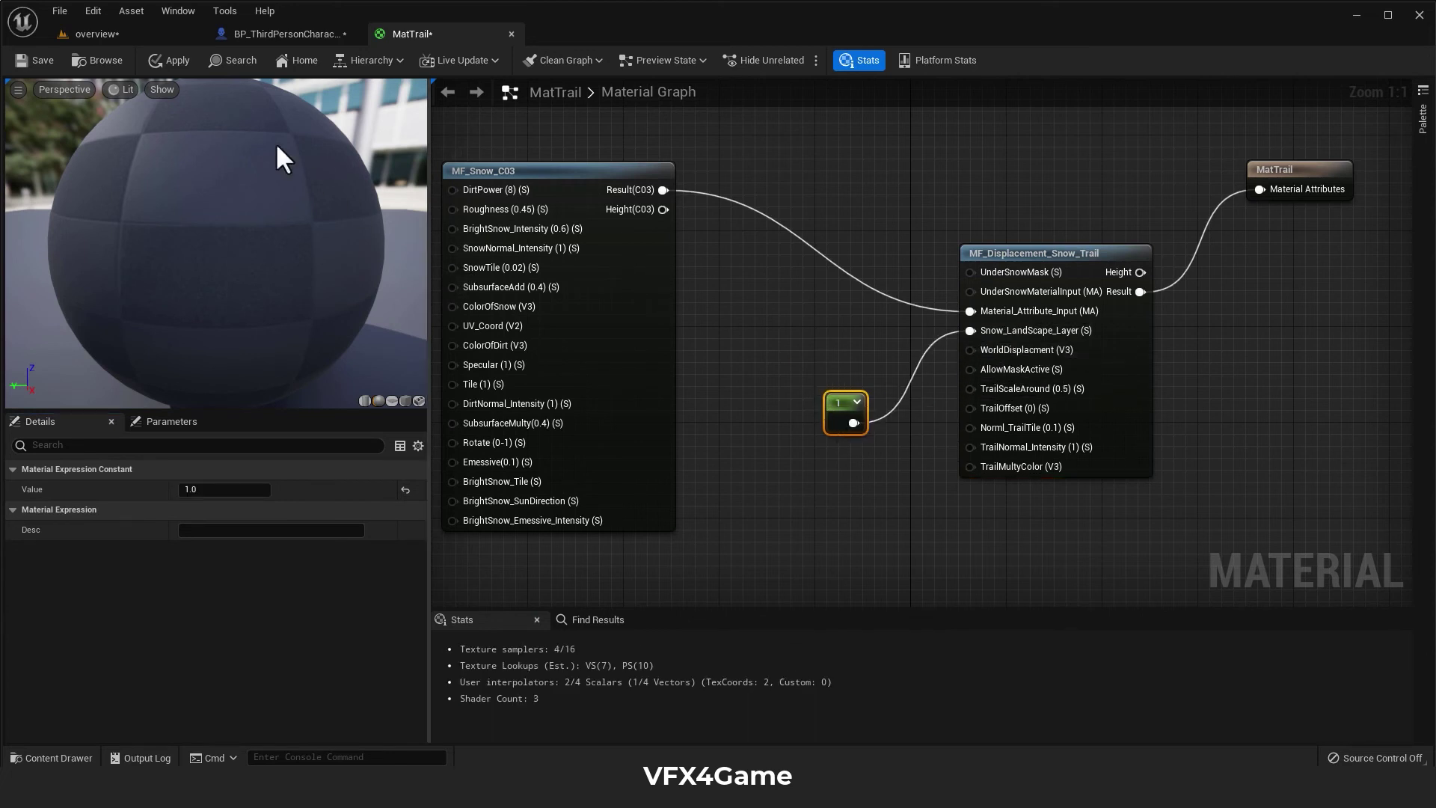
pyautogui.click(177, 59)
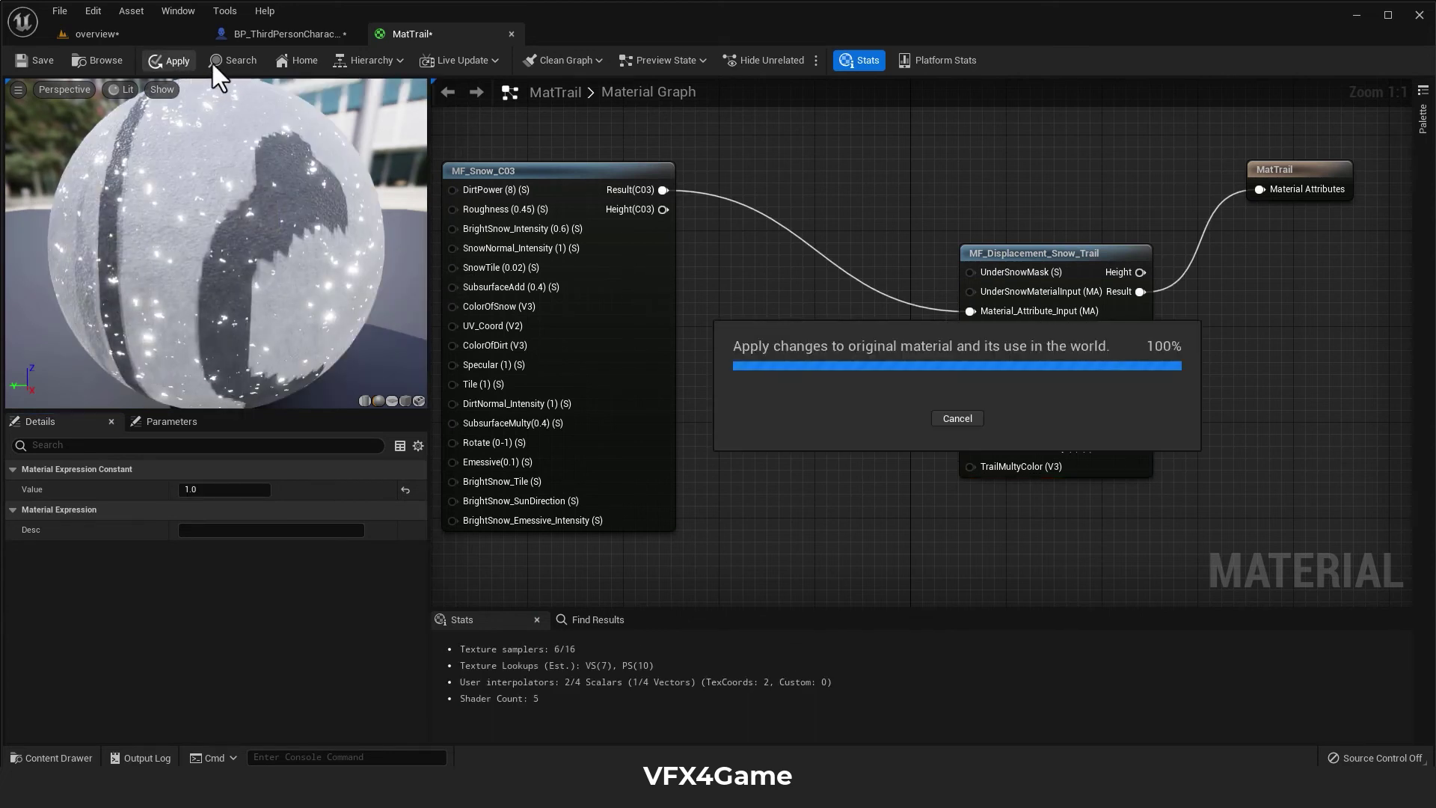
# Play the overview level, run the character back and forth across the plane to test the snow trails, and end the play session.
pyautogui.click(185, 36)
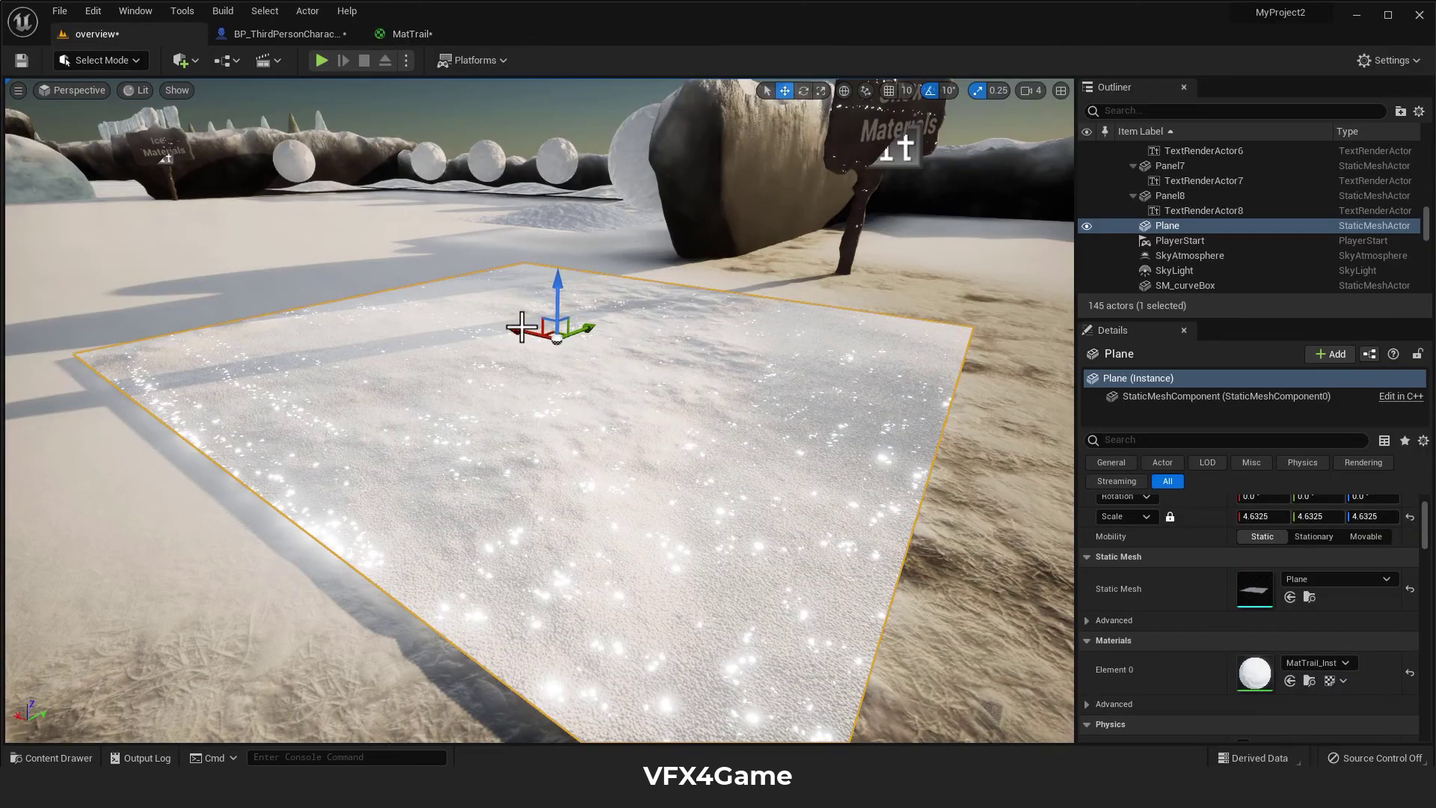
pyautogui.click(322, 60)
pyautogui.press('w')
pyautogui.press('a')
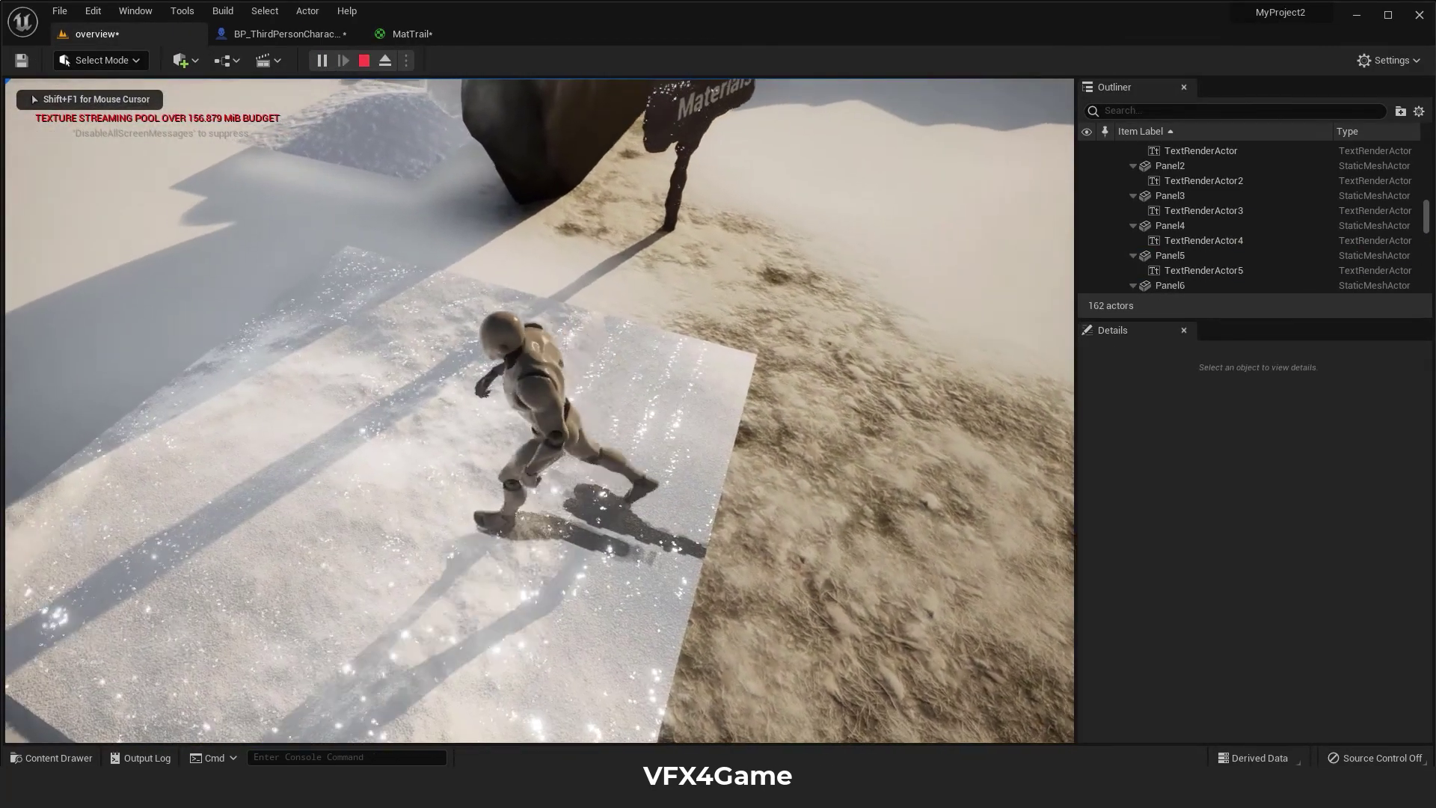
pyautogui.press('d')
pyautogui.press('w')
pyautogui.press('a')
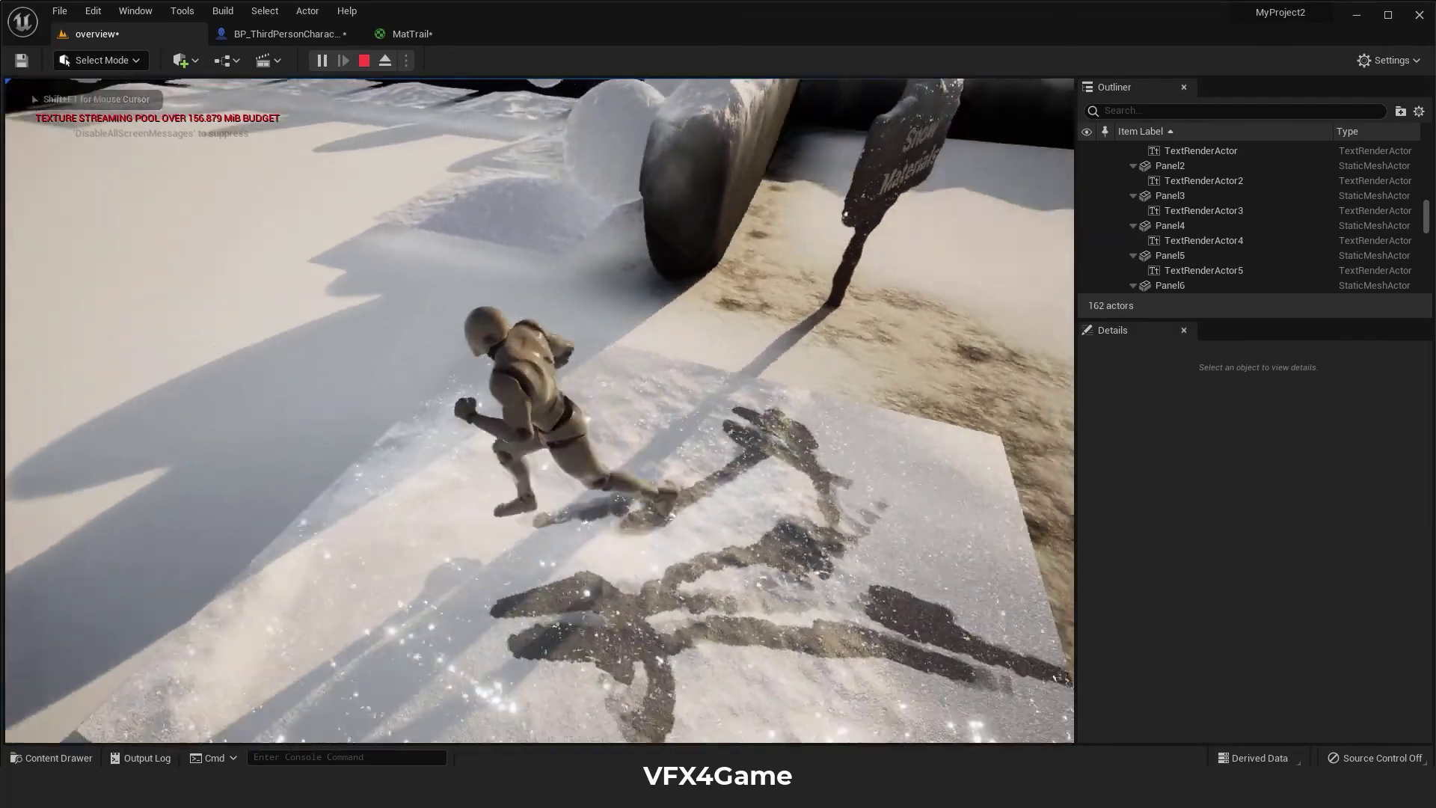
pyautogui.press('s')
pyautogui.press('d')
pyautogui.press('s')
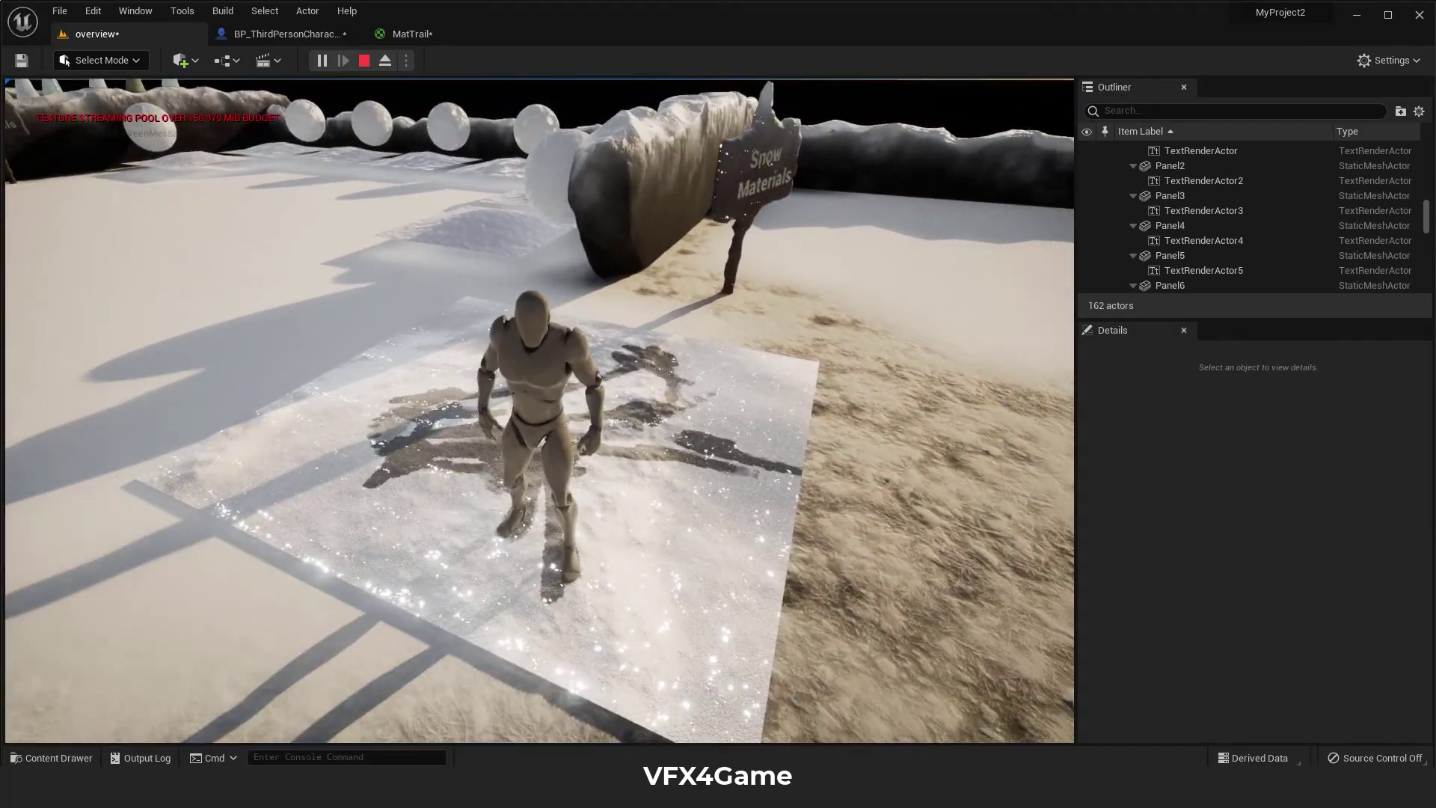
pyautogui.press('d')
pyautogui.press('w')
pyautogui.press('a')
pyautogui.press('s')
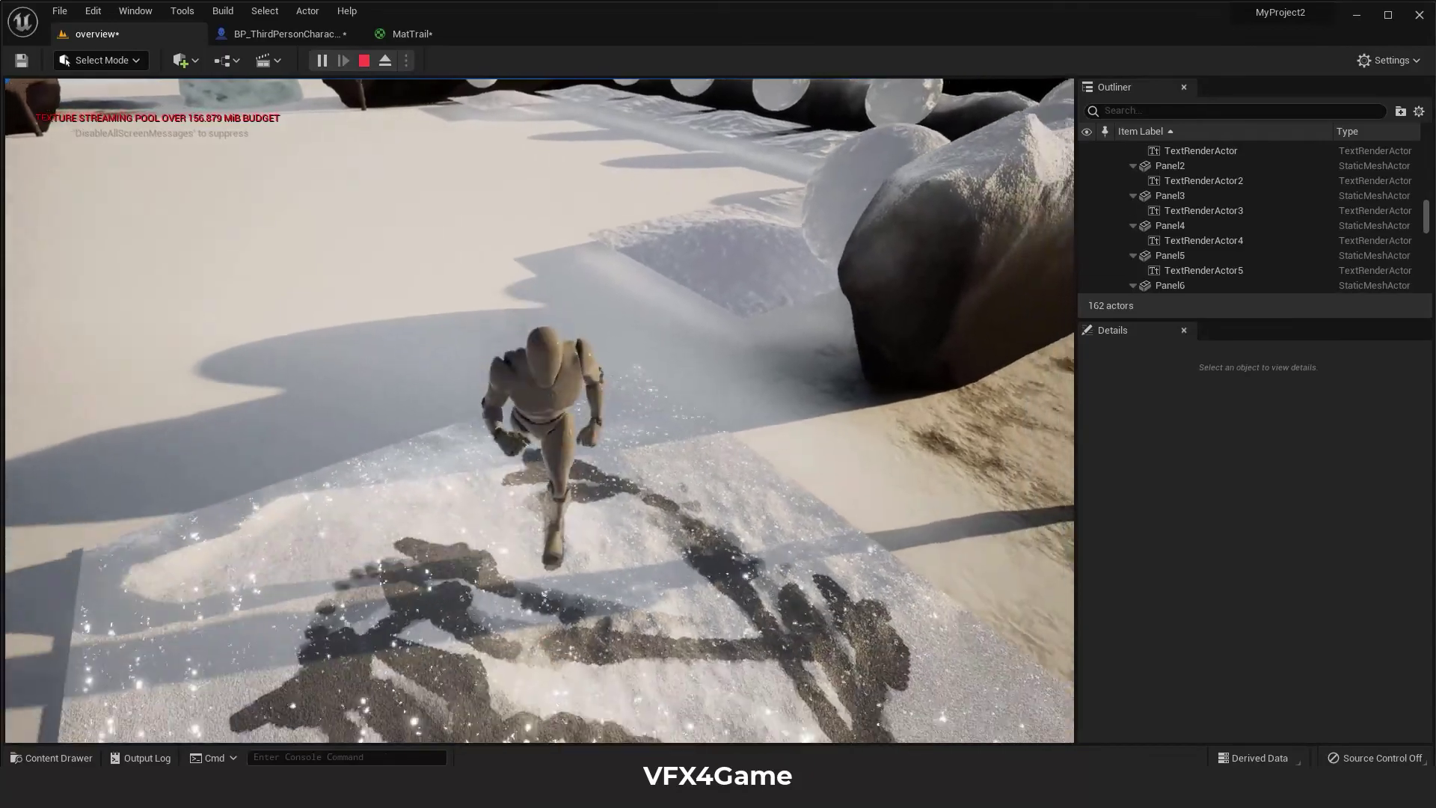
pyautogui.press('d')
pyautogui.press('s')
pyautogui.press('w')
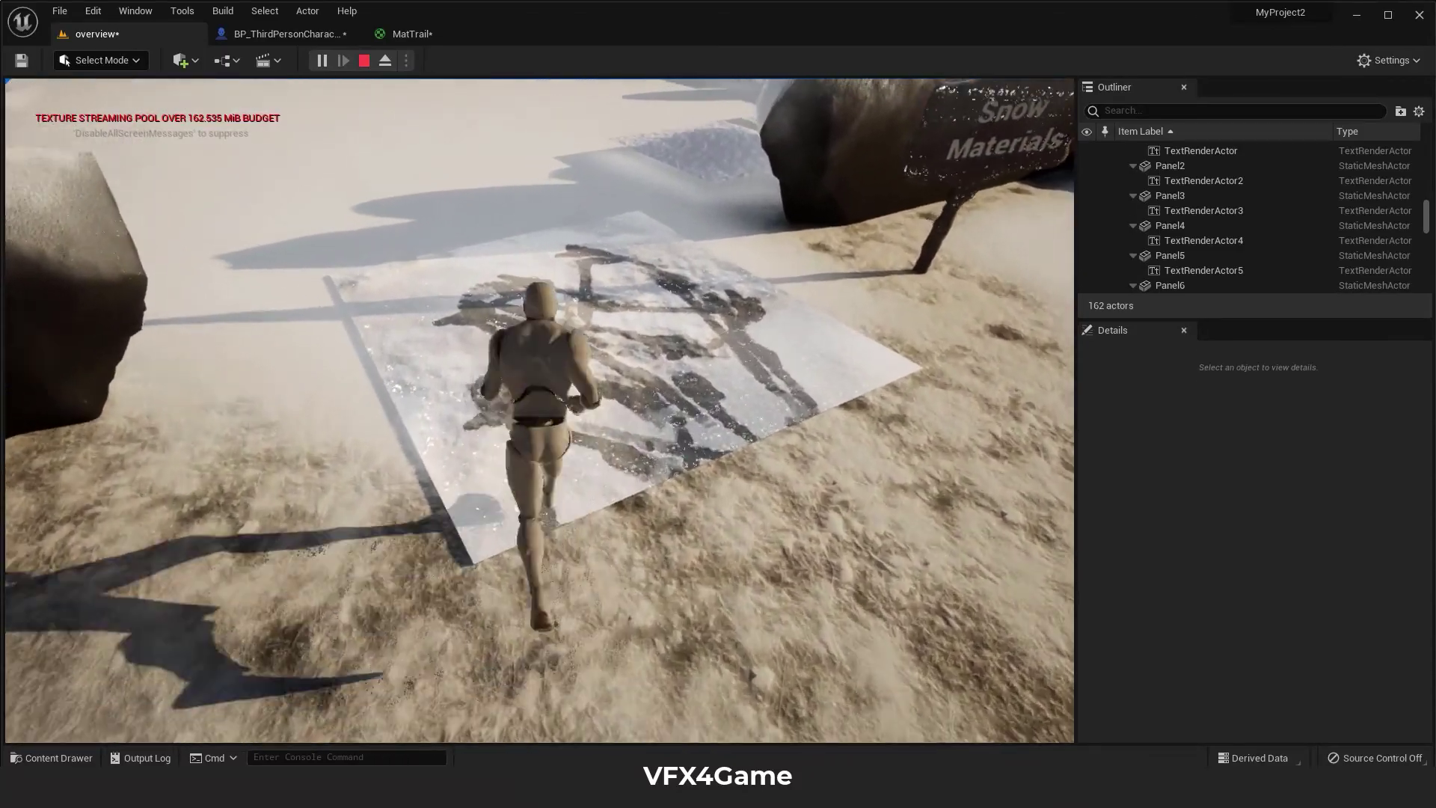
pyautogui.press('d')
pyautogui.press('s')
pyautogui.press('a')
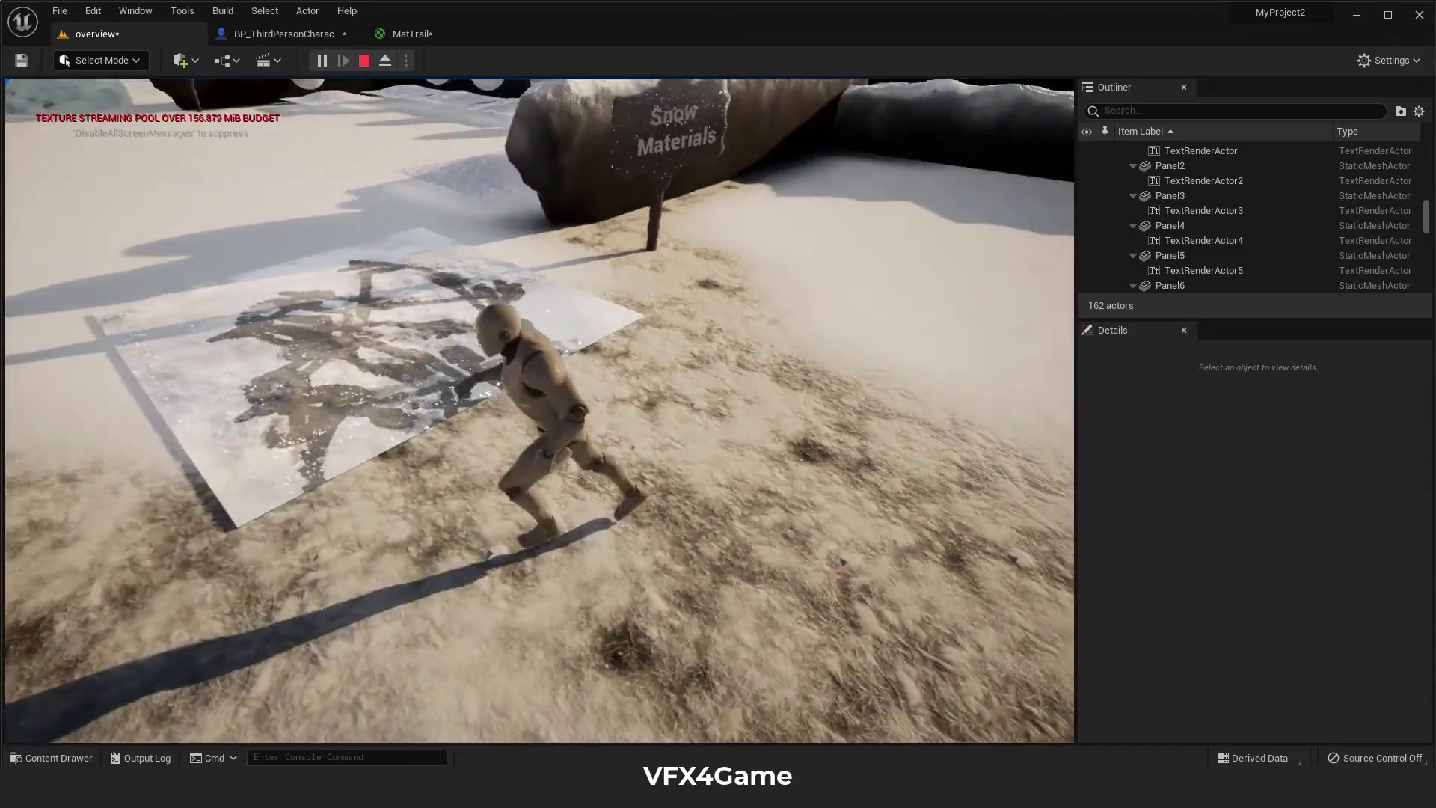
pyautogui.press('Escape')
pyautogui.press('a')
pyautogui.moveTo(625, 382); pyautogui.dragTo(785, 389, button='right')
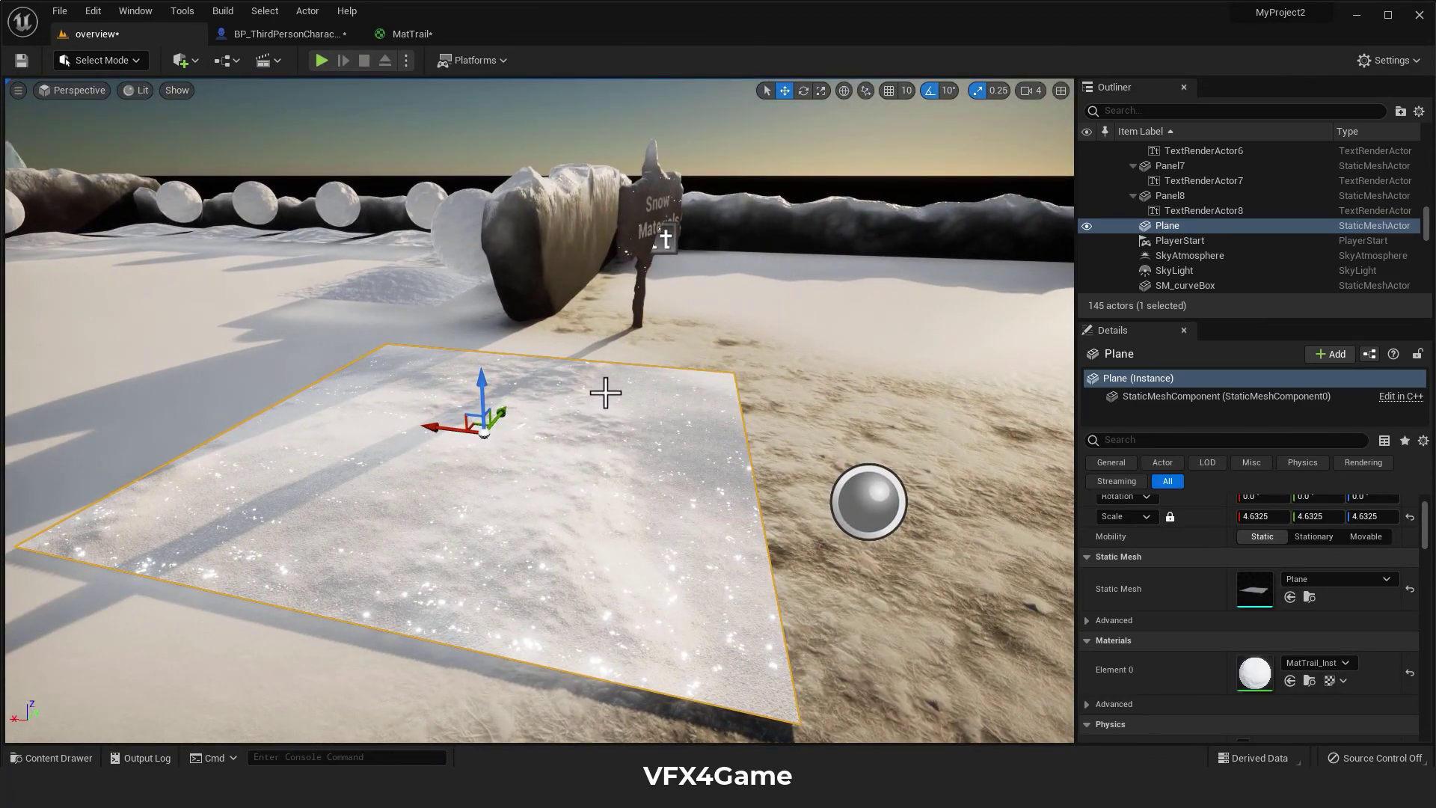